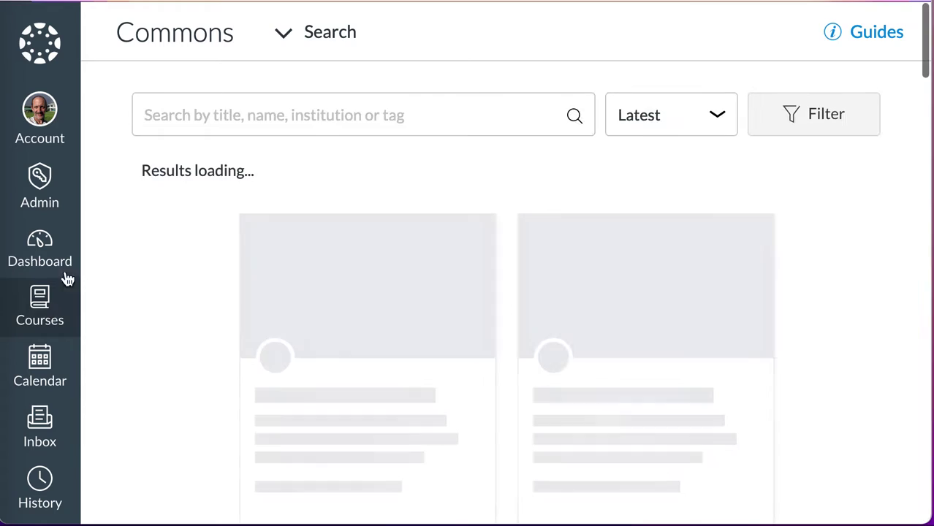
Search Commons for "Course structure shell" and open the course resource of that name
{"action": "left_click", "coordinate": [276, 126]}
{"action": "type", "text": "Course stru"}
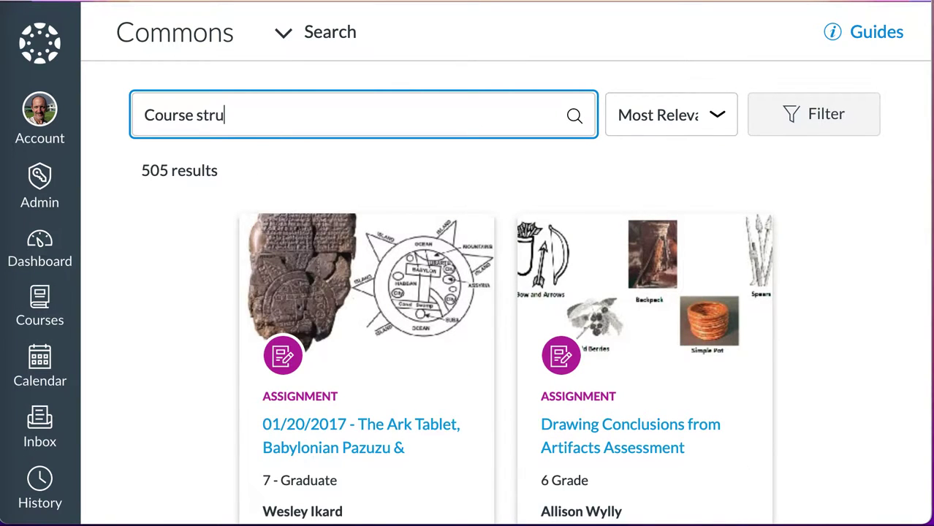
{"action": "type", "text": "cture shell"}
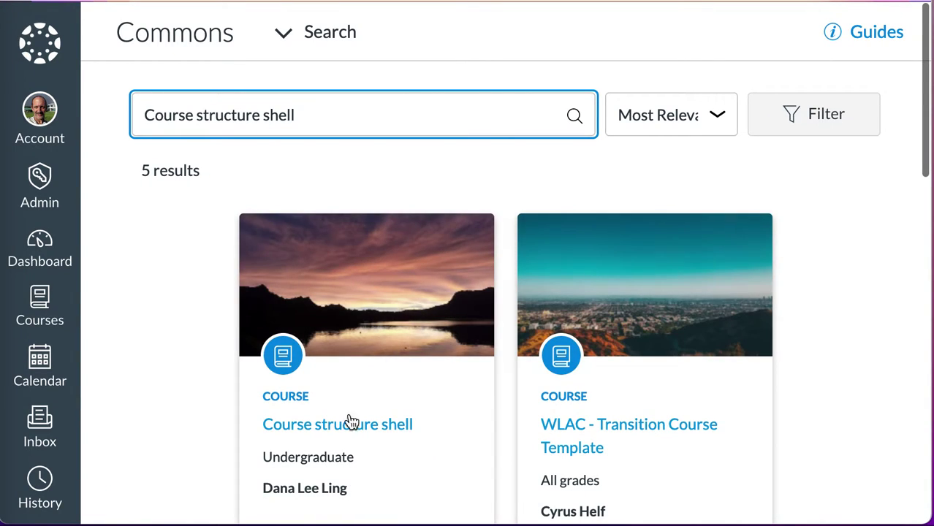
{"action": "left_click", "coordinate": [350, 424]}
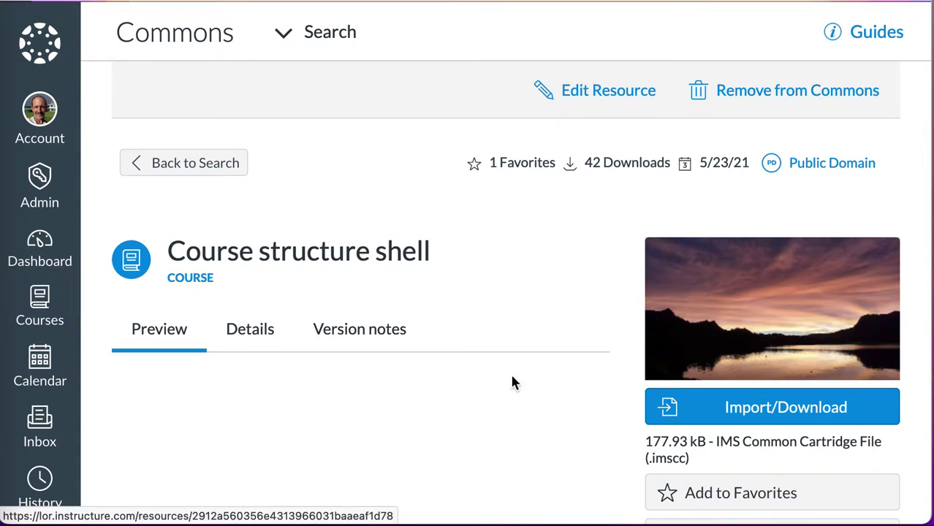
Review the courses the shell can be imported into, close the import options without importing, and examine the preview of its introductory materials
{"action": "left_click", "coordinate": [766, 413]}
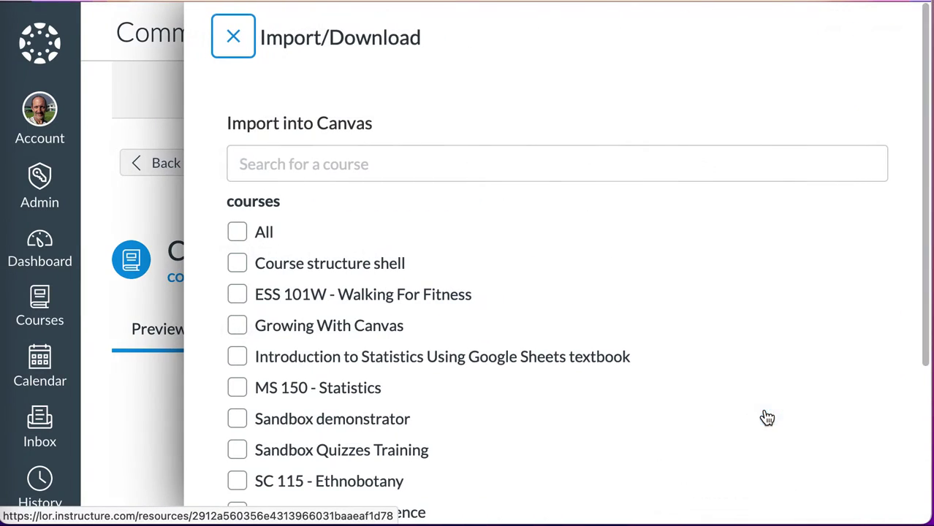
{"action": "scroll", "coordinate": [663, 306], "scroll_direction": "down", "scroll_amount": 3}
{"action": "scroll", "coordinate": [663, 306], "scroll_direction": "up", "scroll_amount": 3}
{"action": "scroll", "coordinate": [665, 307], "scroll_direction": "down", "scroll_amount": 5}
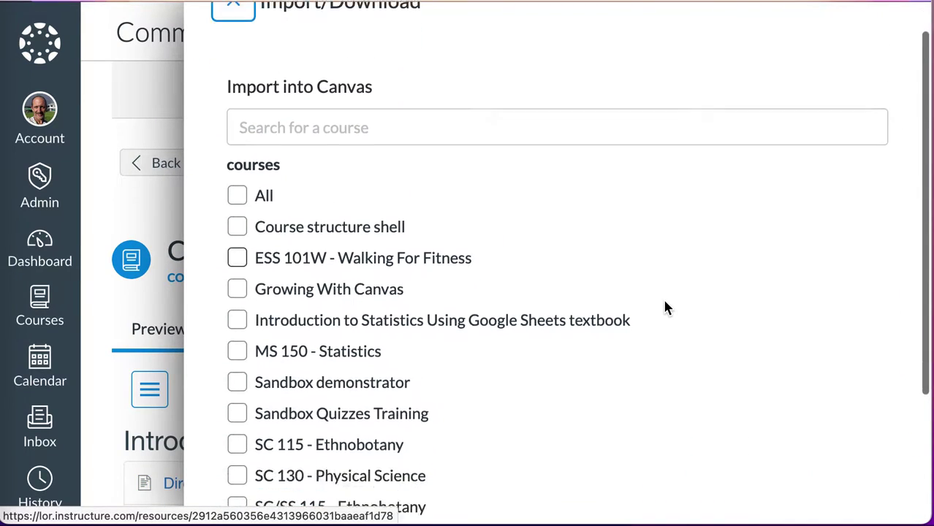
{"action": "scroll", "coordinate": [661, 307], "scroll_direction": "up", "scroll_amount": 5}
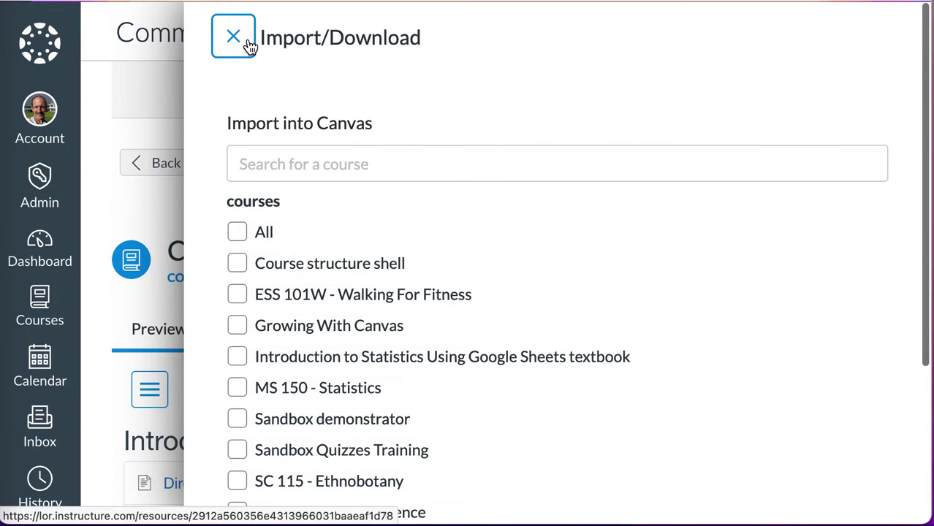
{"action": "left_click", "coordinate": [249, 43]}
{"action": "scroll", "coordinate": [369, 435], "scroll_direction": "down", "scroll_amount": 5}
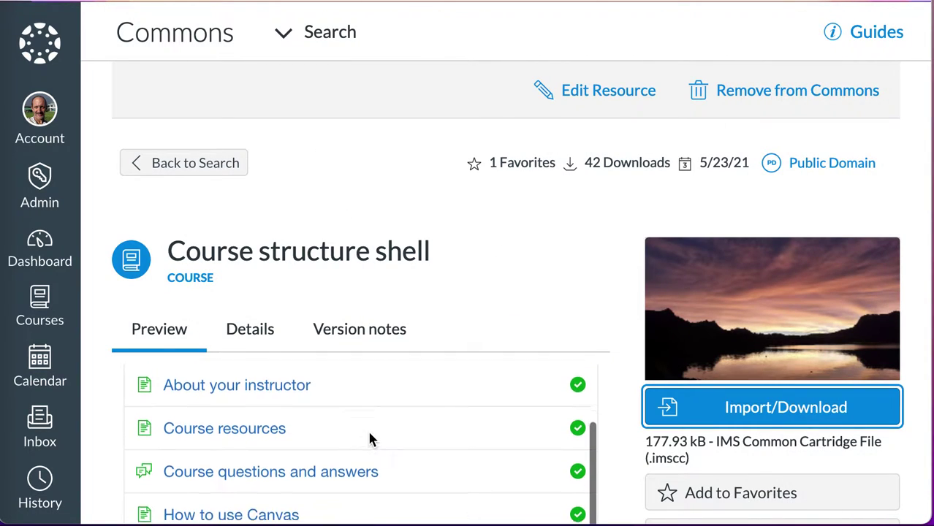
{"action": "scroll", "coordinate": [369, 437], "scroll_direction": "up", "scroll_amount": 5}
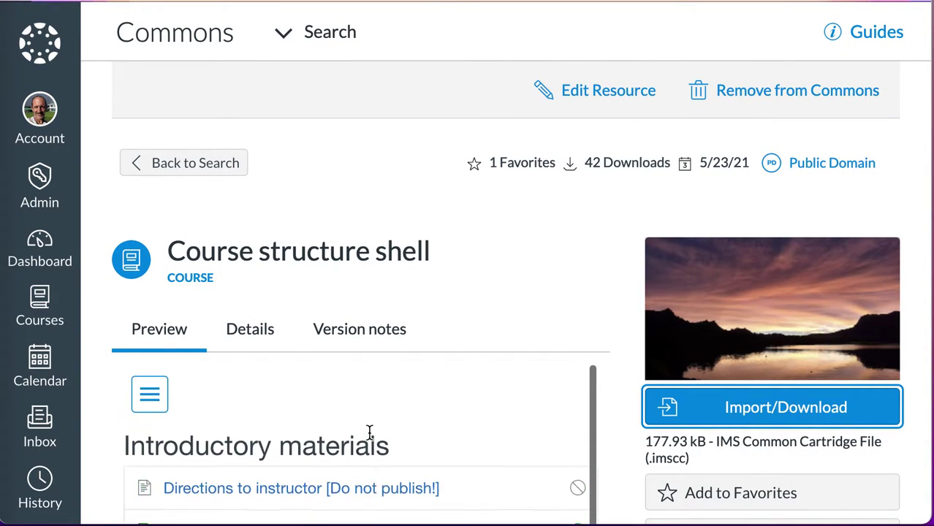
Open the MS 150 - Statistics course from the dashboard and go to its Modules page
{"action": "left_click", "coordinate": [45, 249]}
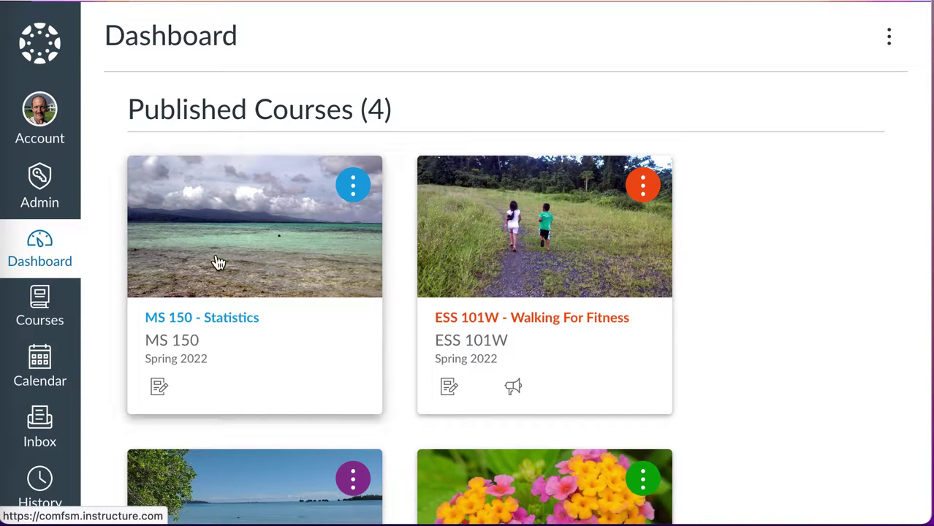
{"action": "left_click", "coordinate": [249, 322]}
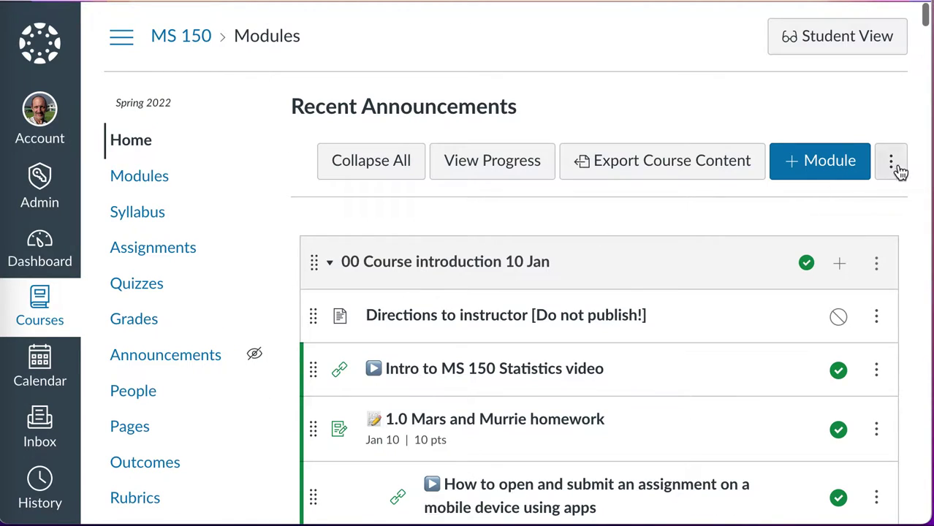
{"action": "left_click", "coordinate": [893, 165]}
{"action": "left_click", "coordinate": [893, 164]}
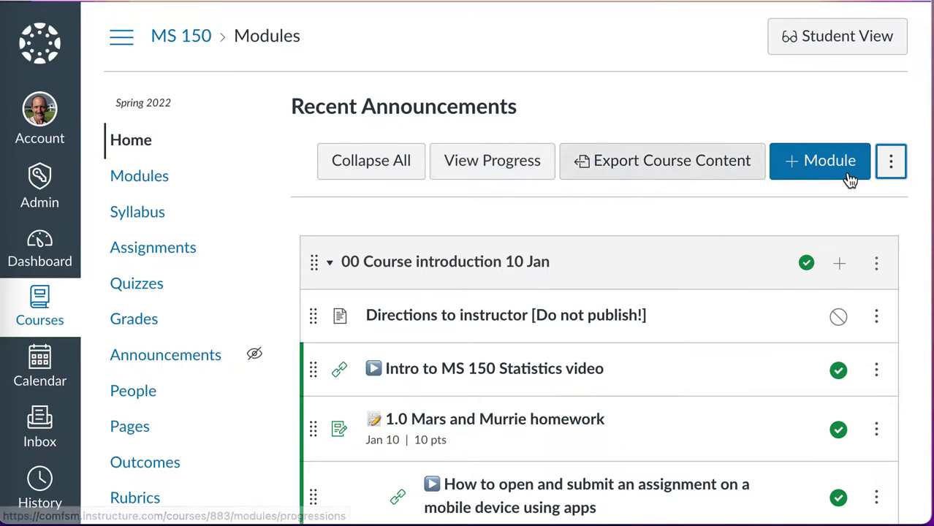
{"action": "left_click", "coordinate": [876, 268]}
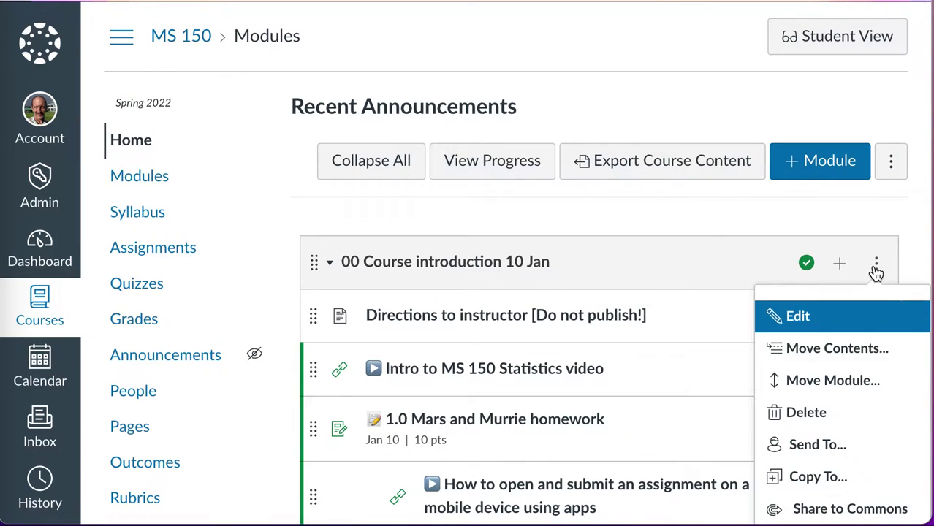
{"action": "scroll", "coordinate": [877, 272], "scroll_direction": "down", "scroll_amount": 2}
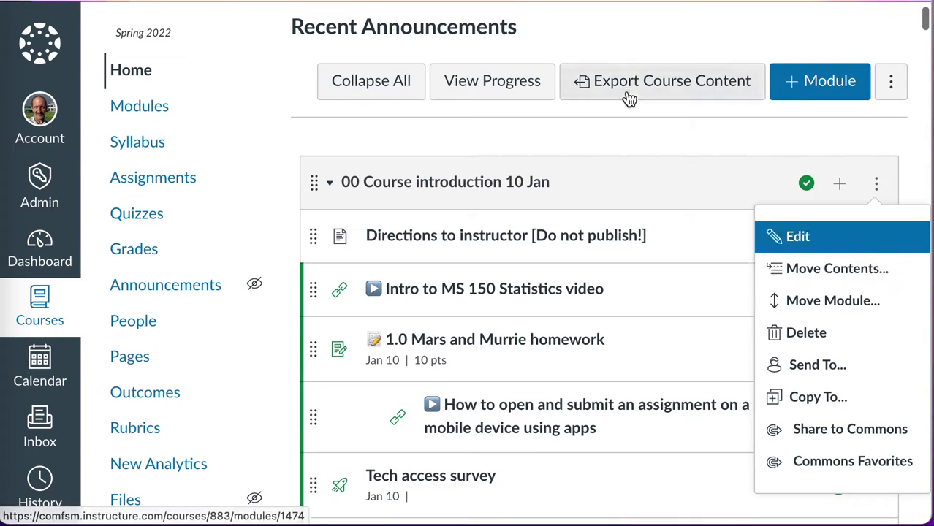
{"action": "left_click", "coordinate": [625, 125]}
{"action": "left_click", "coordinate": [163, 109]}
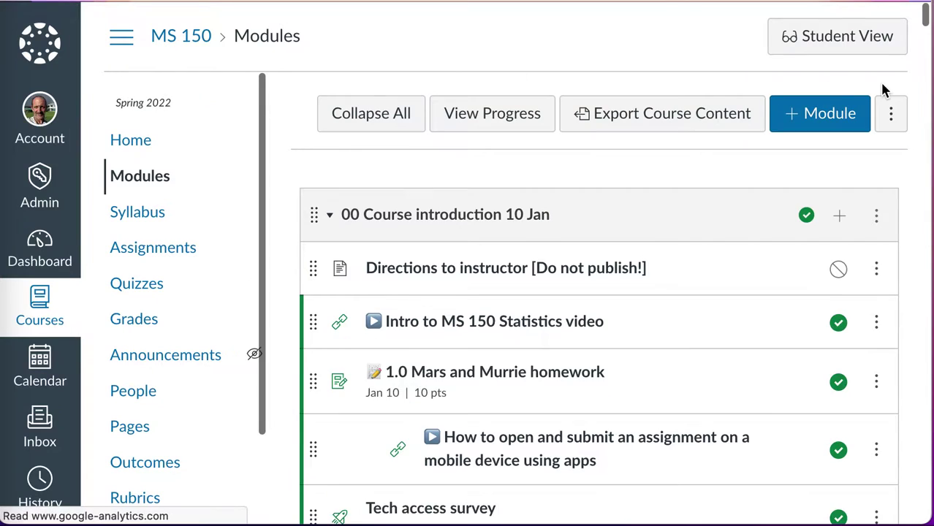
{"action": "left_click", "coordinate": [895, 117]}
{"action": "left_click", "coordinate": [897, 120]}
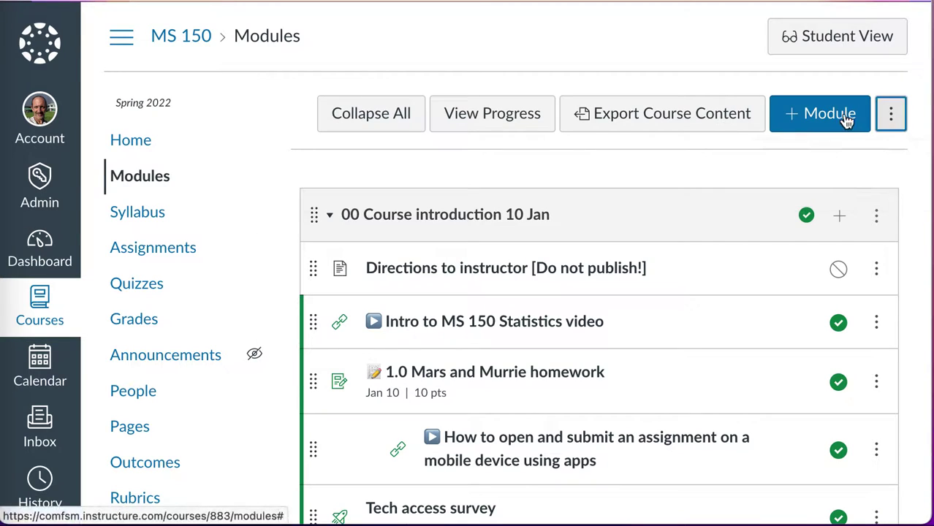
{"action": "left_click", "coordinate": [828, 121]}
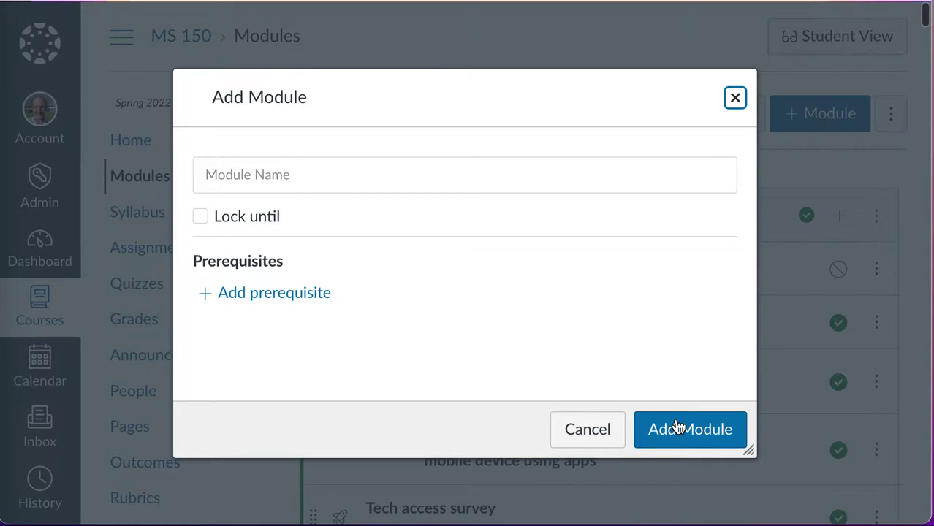
{"action": "left_click", "coordinate": [590, 430]}
Open the settings of module 02 Chapter two and add a prerequisite row to view the modules it offers
{"action": "scroll", "coordinate": [589, 432], "scroll_direction": "down", "scroll_amount": 9}
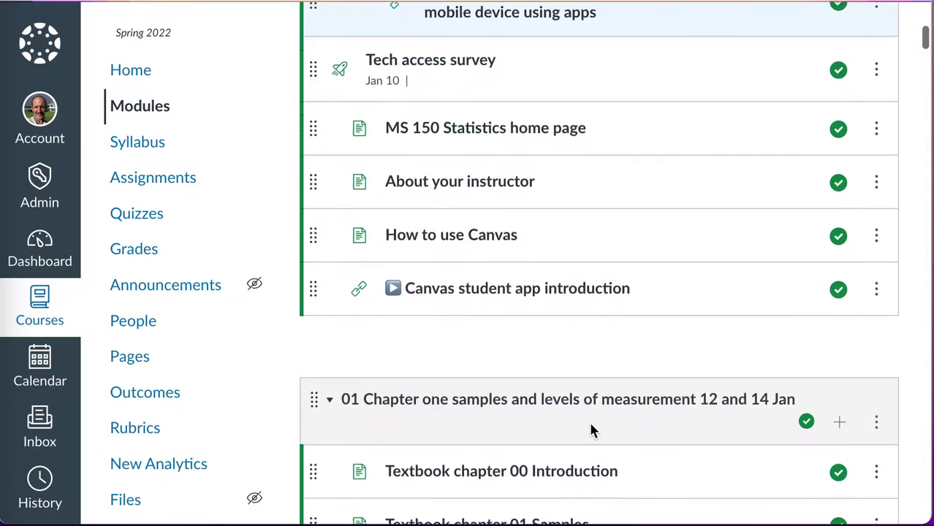
{"action": "scroll", "coordinate": [592, 430], "scroll_direction": "down", "scroll_amount": 9}
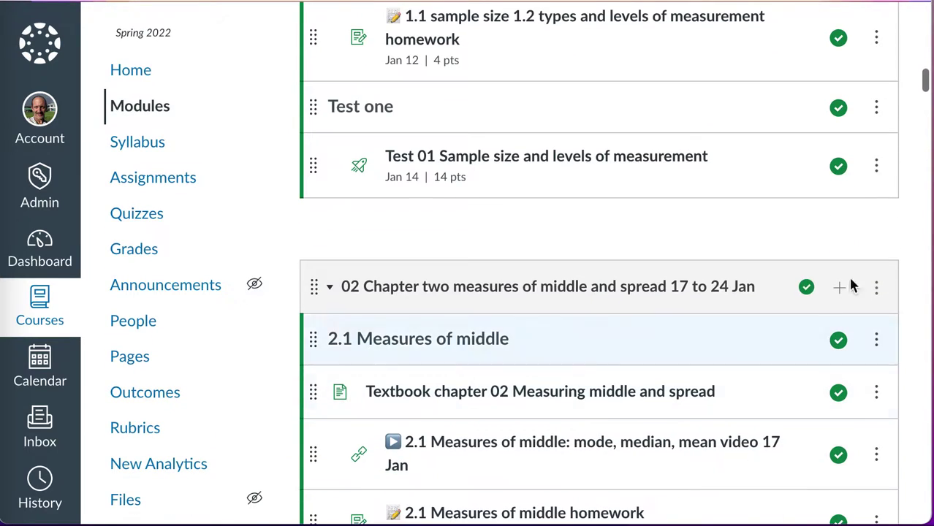
{"action": "left_click", "coordinate": [877, 293]}
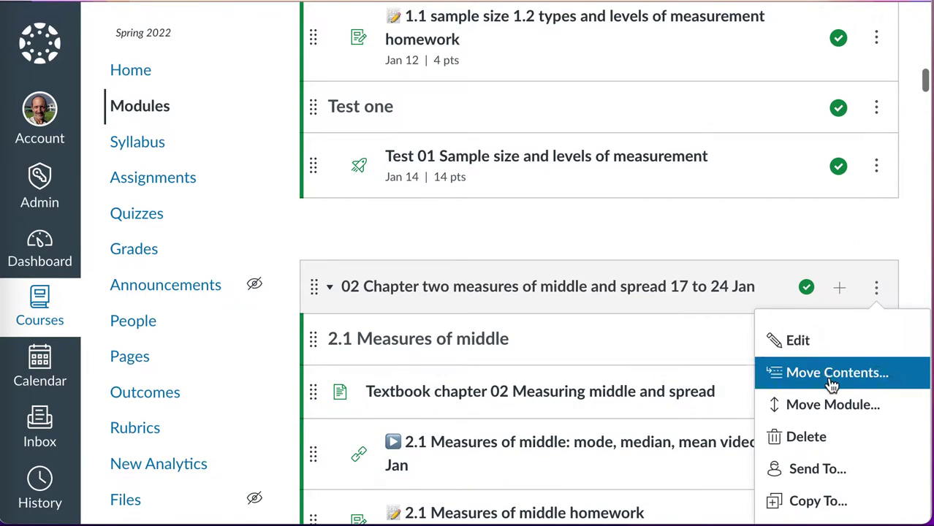
{"action": "left_click", "coordinate": [812, 347]}
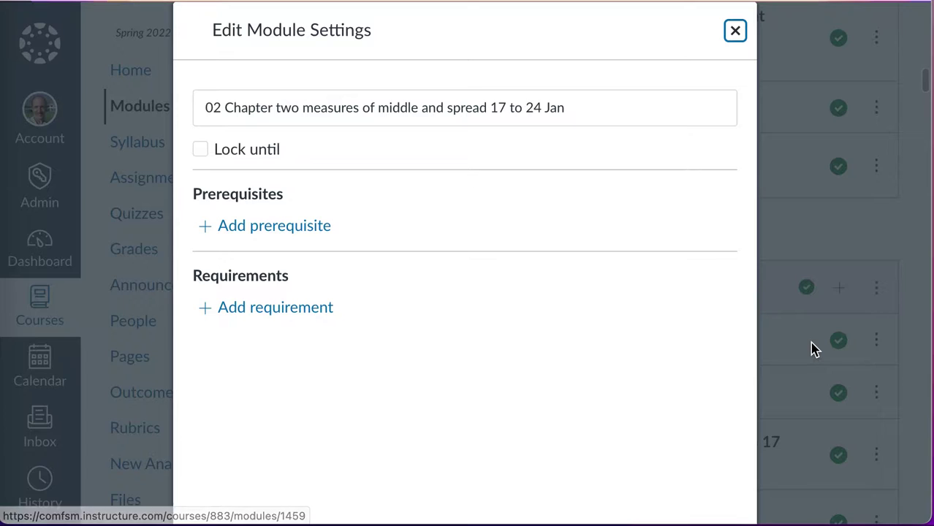
{"action": "left_click", "coordinate": [307, 228]}
{"action": "left_click", "coordinate": [403, 234]}
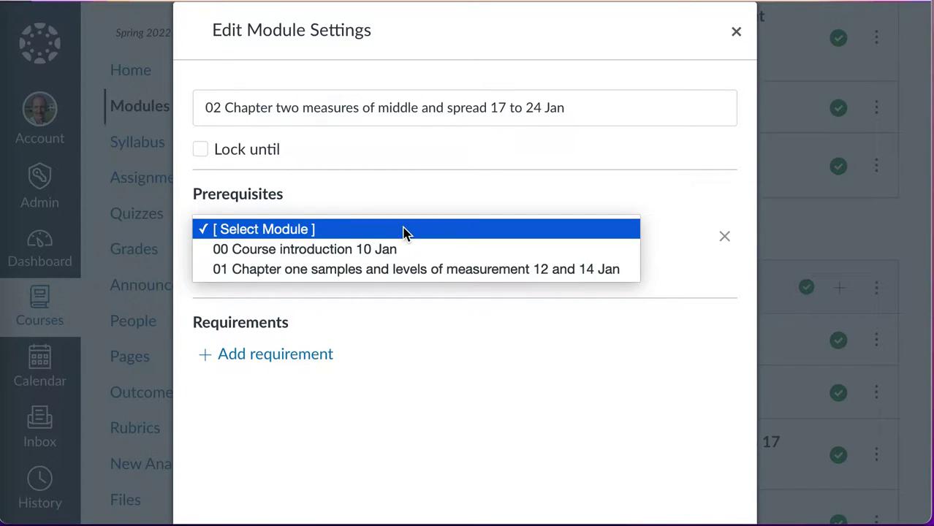
{"action": "left_click", "coordinate": [404, 233]}
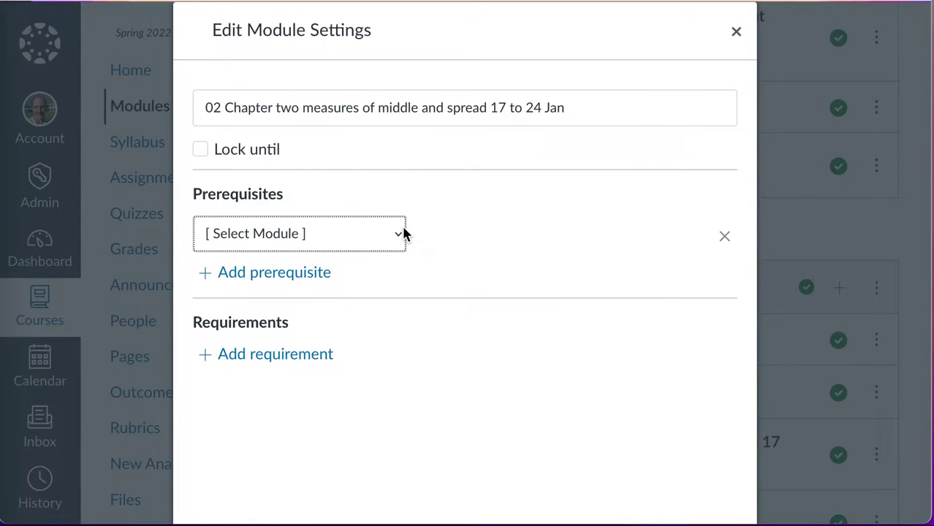
Add a requirement that students view Textbook chapter 02 Measuring middle and spread, and look through the other items available for requirements
{"action": "left_click", "coordinate": [316, 357]}
{"action": "scroll", "coordinate": [377, 443], "scroll_direction": "down", "scroll_amount": 1}
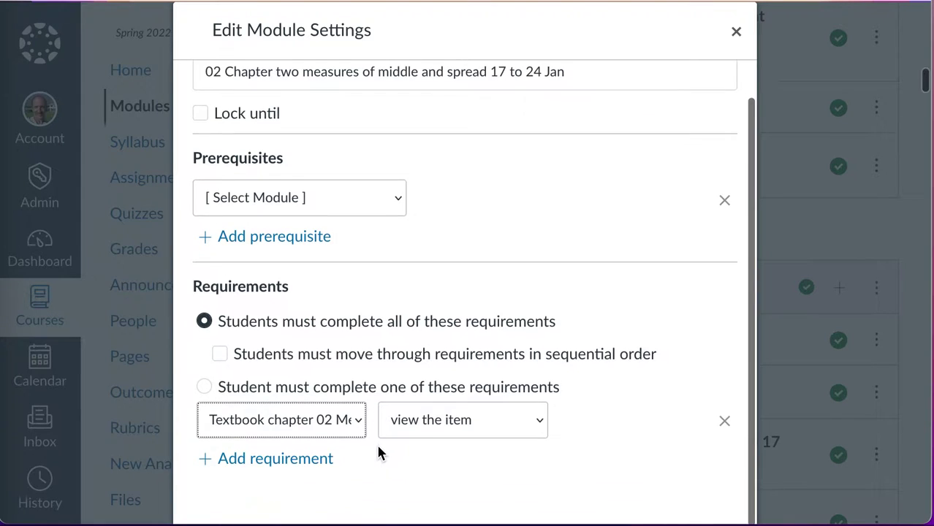
{"action": "left_click", "coordinate": [357, 425]}
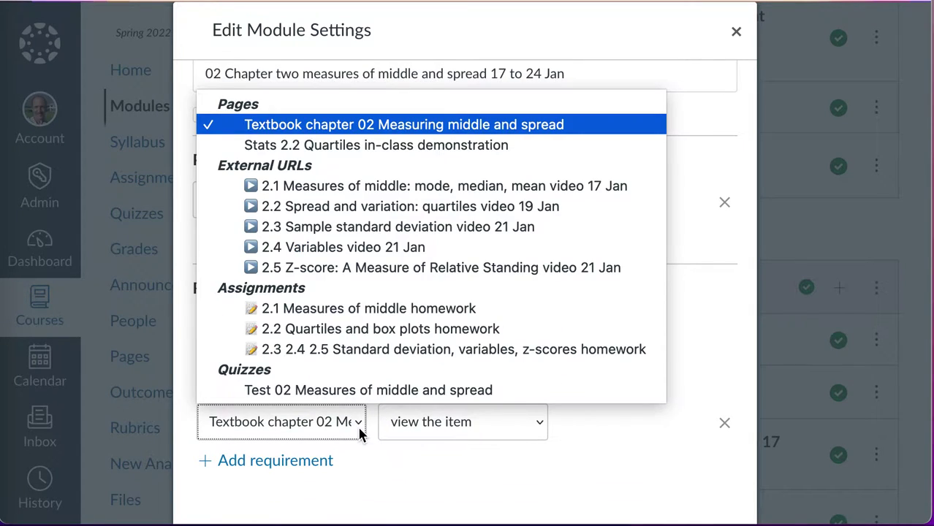
{"action": "left_click", "coordinate": [358, 425]}
{"action": "scroll", "coordinate": [584, 313], "scroll_direction": "up", "scroll_amount": 1}
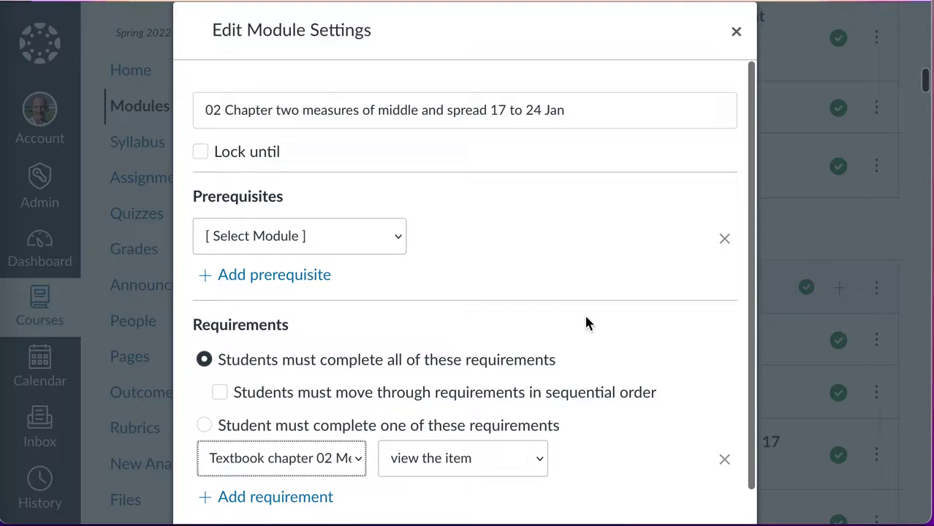
Remove the empty prerequisite and the textbook requirement, and close the module settings without saving
{"action": "left_click", "coordinate": [724, 239]}
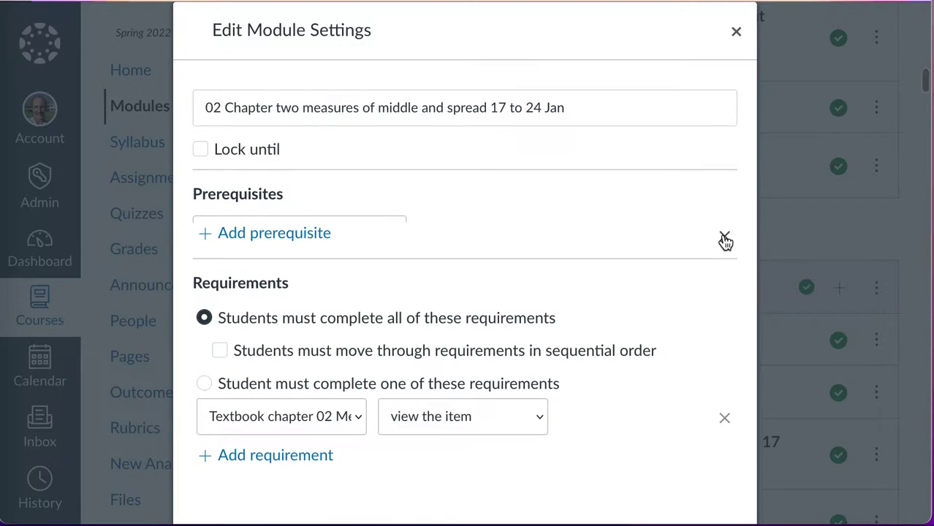
{"action": "left_click", "coordinate": [724, 412]}
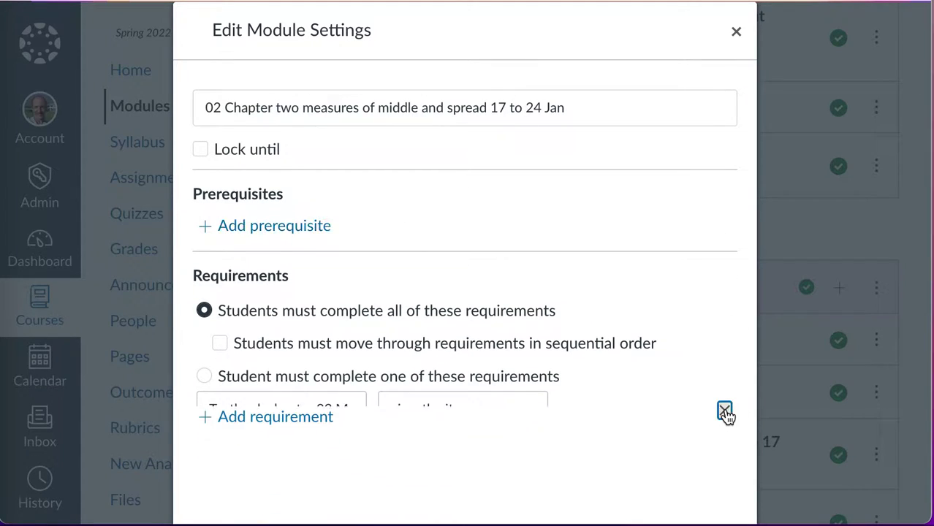
{"action": "left_click", "coordinate": [736, 32]}
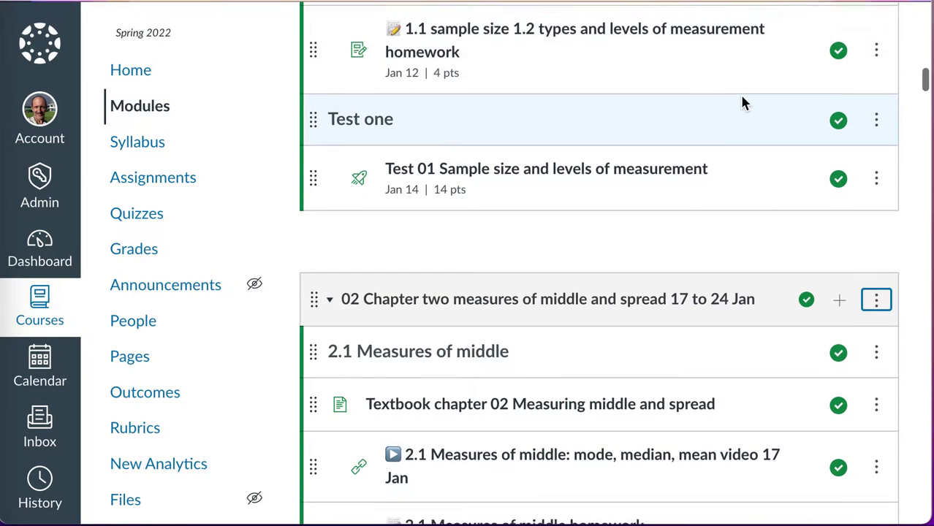
Open the course's Syllabus page and examine the due dates of the assignments in the Course Summary
{"action": "scroll", "coordinate": [743, 103], "scroll_direction": "up", "scroll_amount": 5}
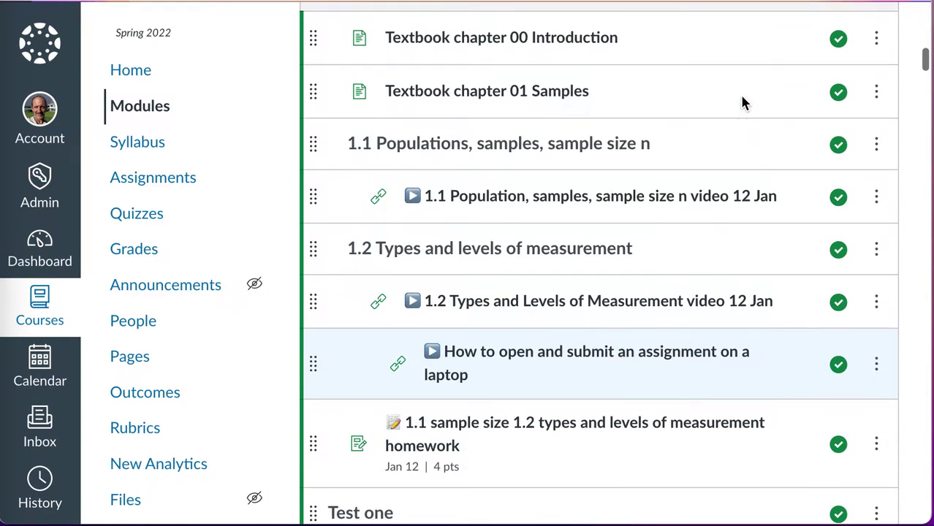
{"action": "mouse_move", "coordinate": [322, 197]}
{"action": "left_mouse_down"}
{"action": "mouse_move", "coordinate": [313, 231]}
{"action": "mouse_move", "coordinate": [316, 204]}
{"action": "left_mouse_up"}
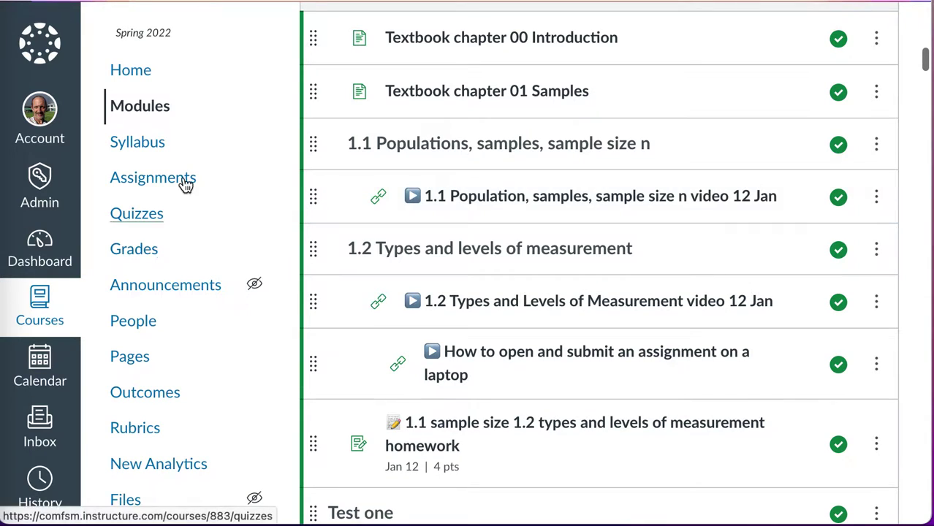
{"action": "left_click", "coordinate": [153, 144]}
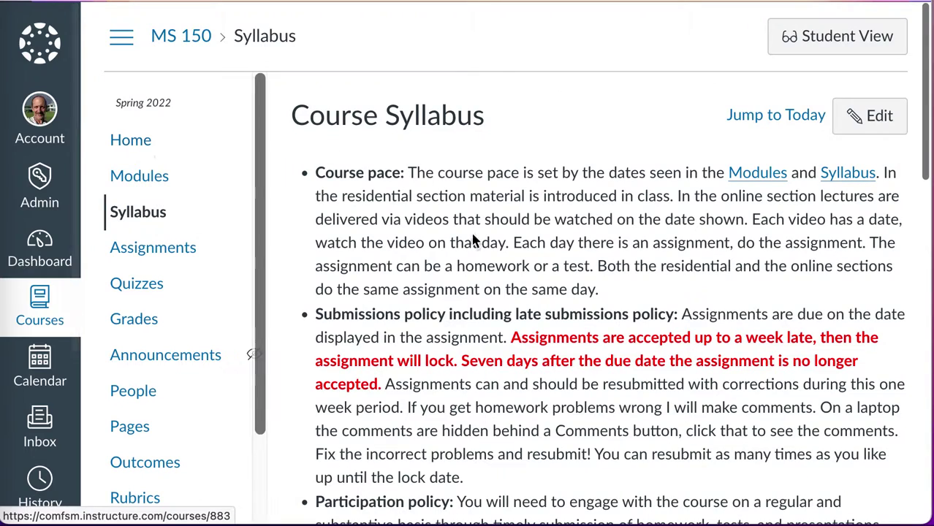
{"action": "scroll", "coordinate": [476, 241], "scroll_direction": "down", "scroll_amount": 10}
{"action": "scroll", "coordinate": [475, 250], "scroll_direction": "down", "scroll_amount": 15}
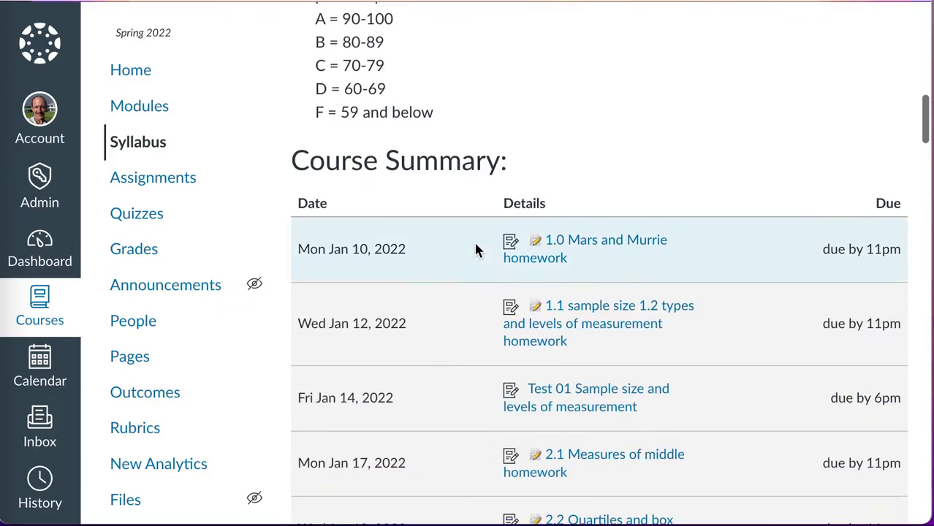
{"action": "scroll", "coordinate": [475, 250], "scroll_direction": "down", "scroll_amount": 20}
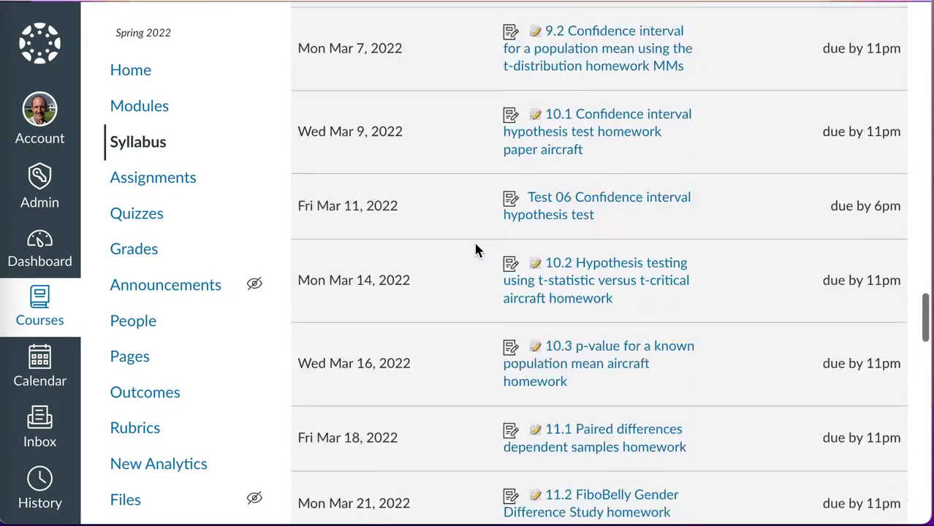
{"action": "scroll", "coordinate": [475, 250], "scroll_direction": "up", "scroll_amount": 4}
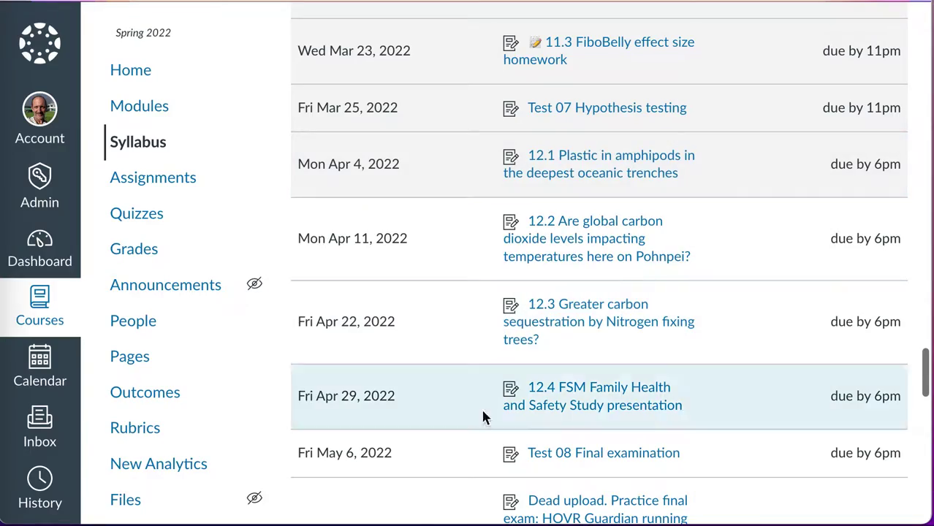
{"action": "scroll", "coordinate": [345, 338], "scroll_direction": "up", "scroll_amount": 20}
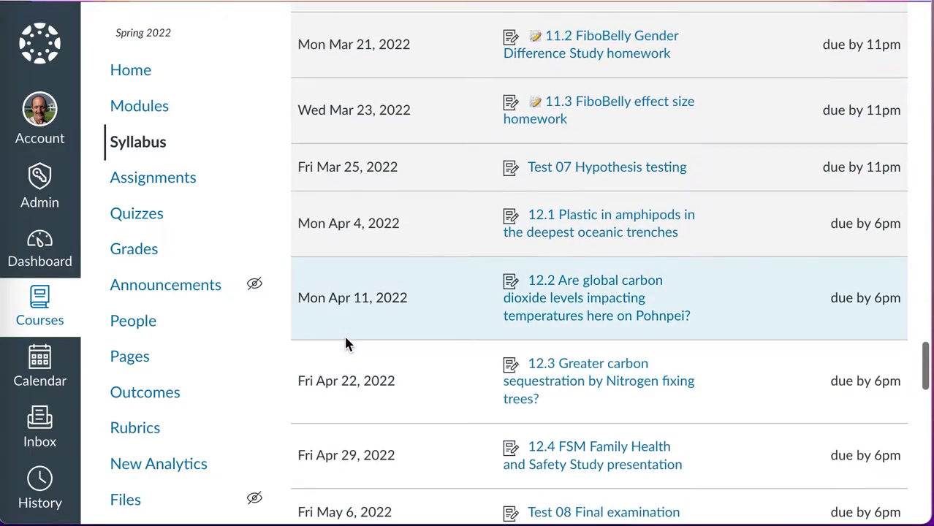
Open the course's Assignments page and collapse the course navigation to show each assignment's module and due date
{"action": "scroll", "coordinate": [345, 338], "scroll_direction": "up", "scroll_amount": 15}
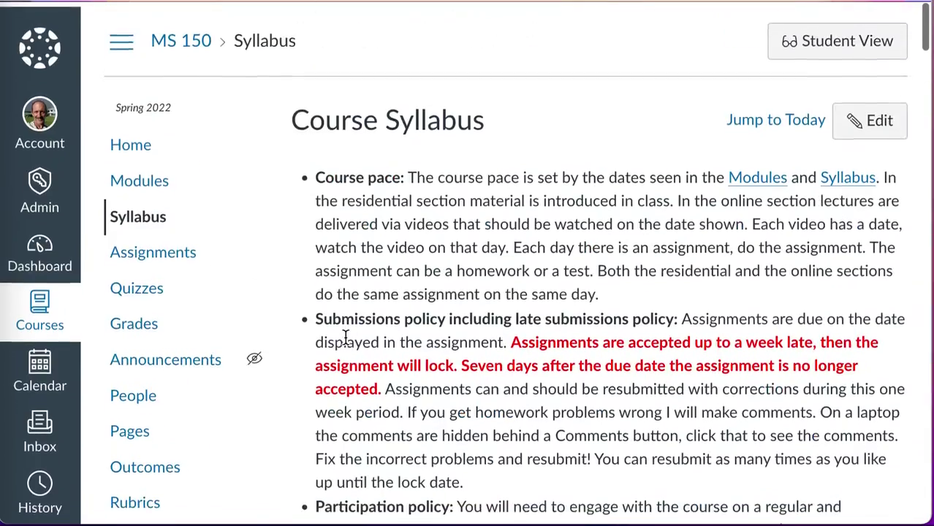
{"action": "left_click", "coordinate": [187, 253]}
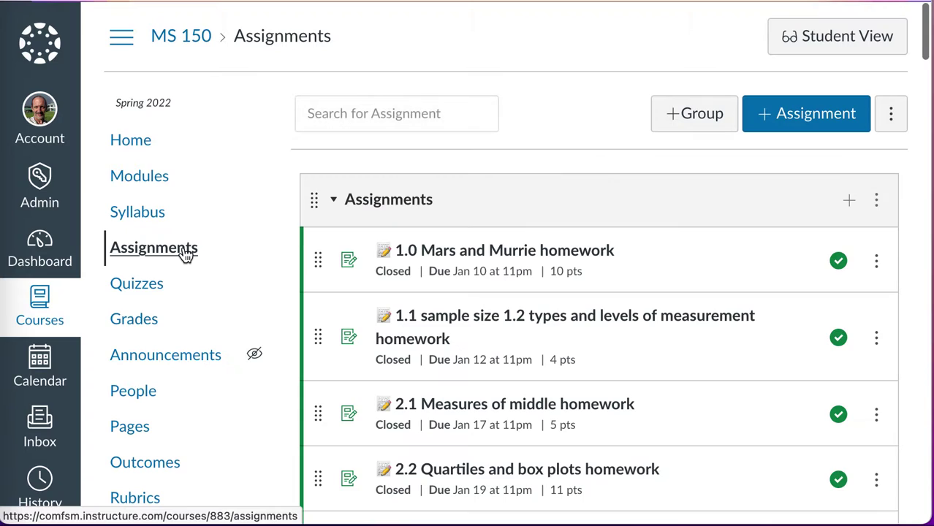
{"action": "left_click", "coordinate": [122, 36]}
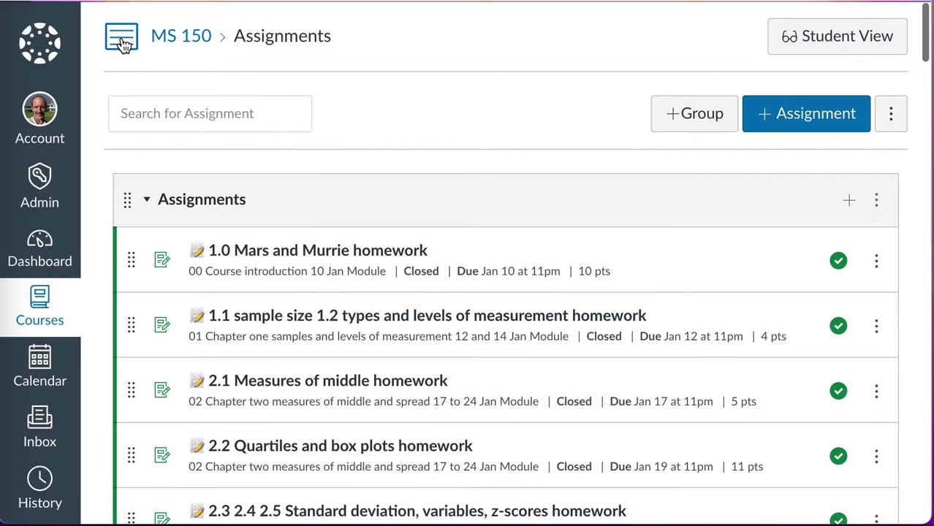
{"action": "scroll", "coordinate": [574, 316], "scroll_direction": "down", "scroll_amount": 1}
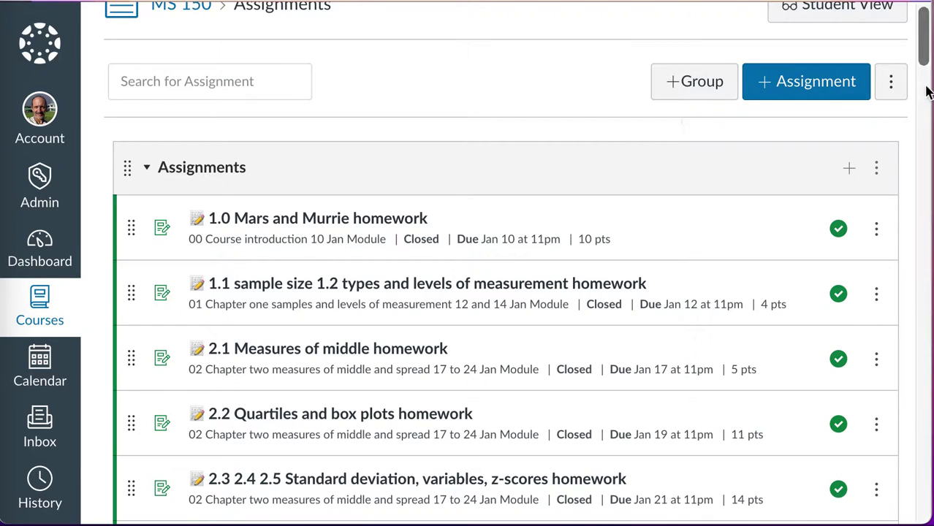
Look at the option to weight the final grade by assignment group and the form for adding a group, cancelling both
{"action": "left_click", "coordinate": [898, 88]}
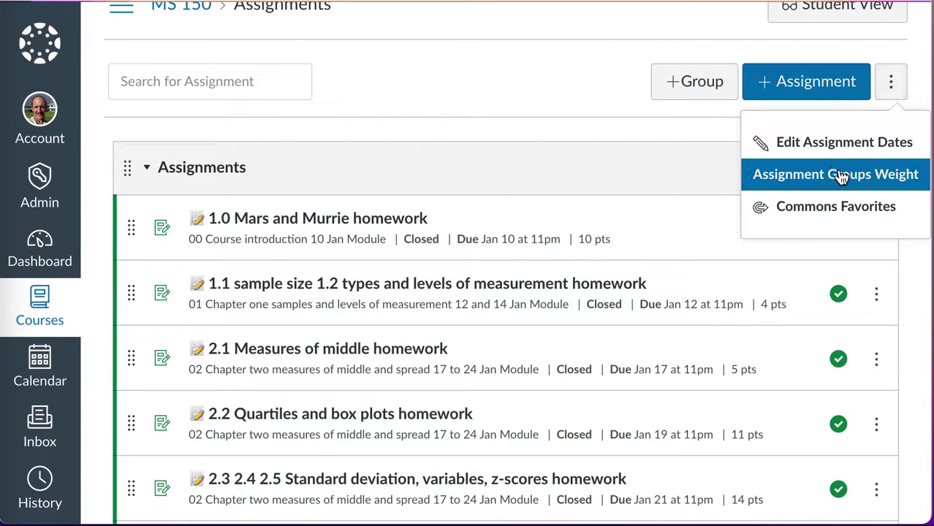
{"action": "left_click", "coordinate": [841, 176]}
{"action": "left_click", "coordinate": [273, 109]}
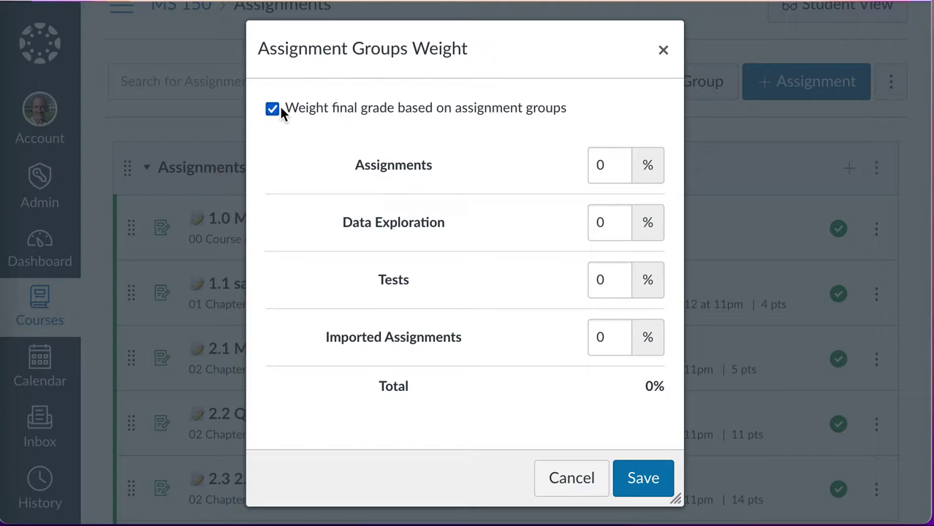
{"action": "left_click", "coordinate": [273, 110]}
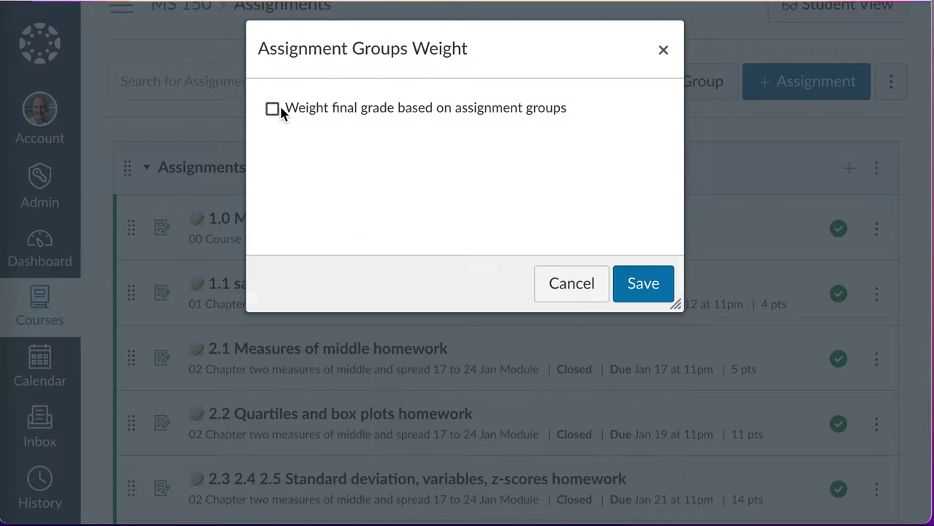
{"action": "left_click", "coordinate": [574, 292]}
{"action": "left_click", "coordinate": [676, 83]}
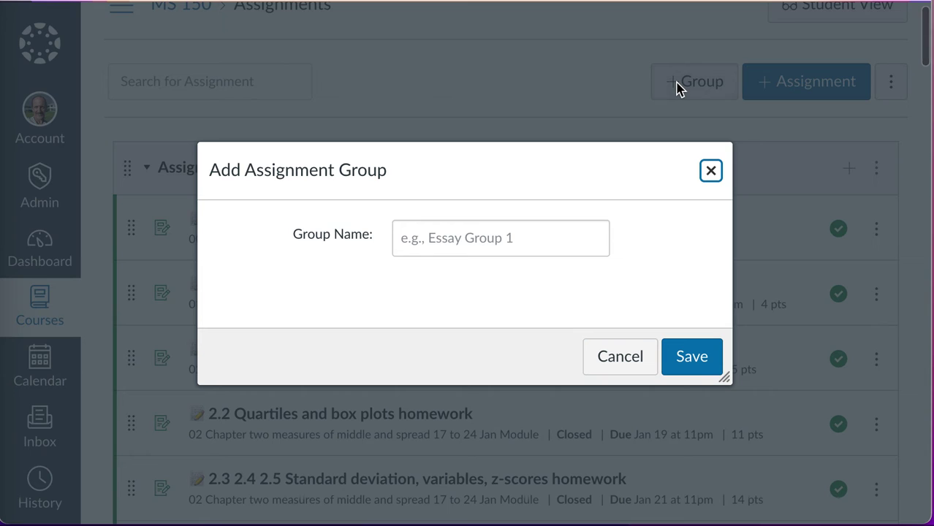
{"action": "left_click", "coordinate": [711, 171]}
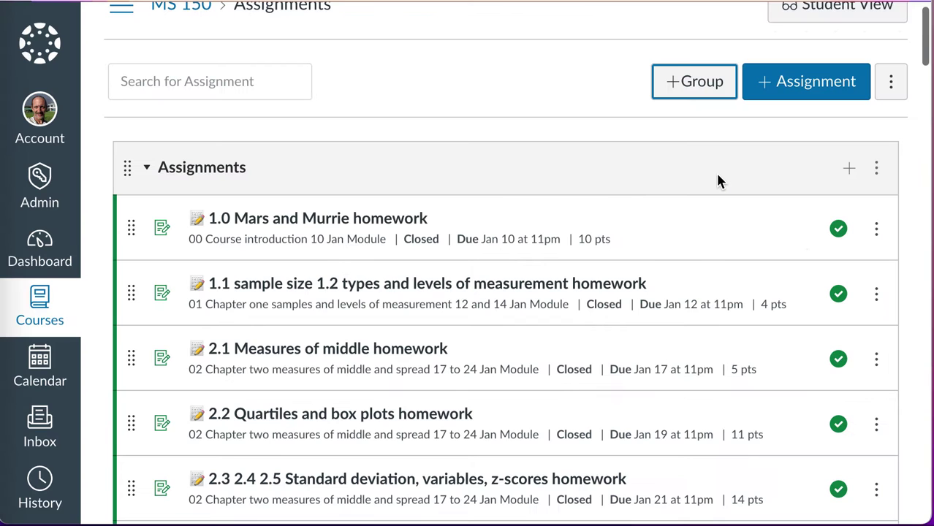
Edit the Assignments group to ignore 1 lowest and 1 highest score and never drop 1.0 Mars and Murrie homework
{"action": "left_click", "coordinate": [878, 170]}
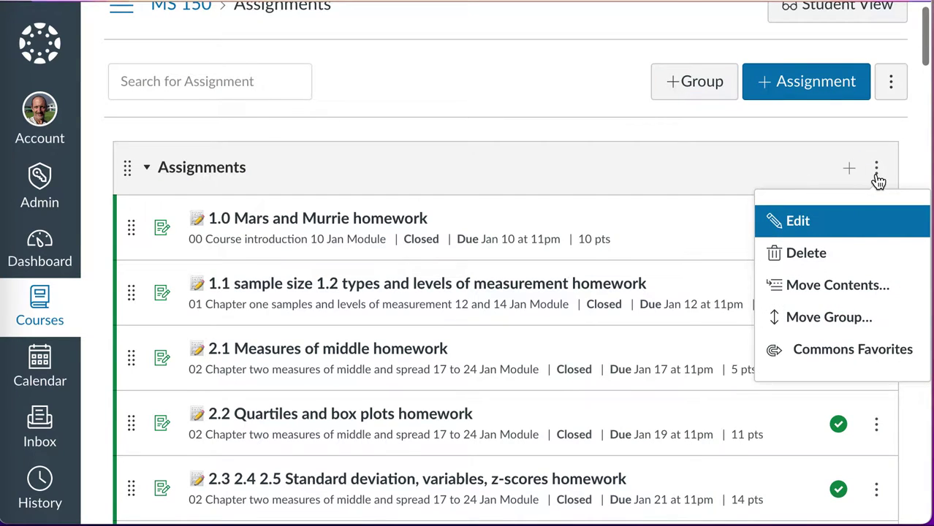
{"action": "left_click", "coordinate": [816, 230]}
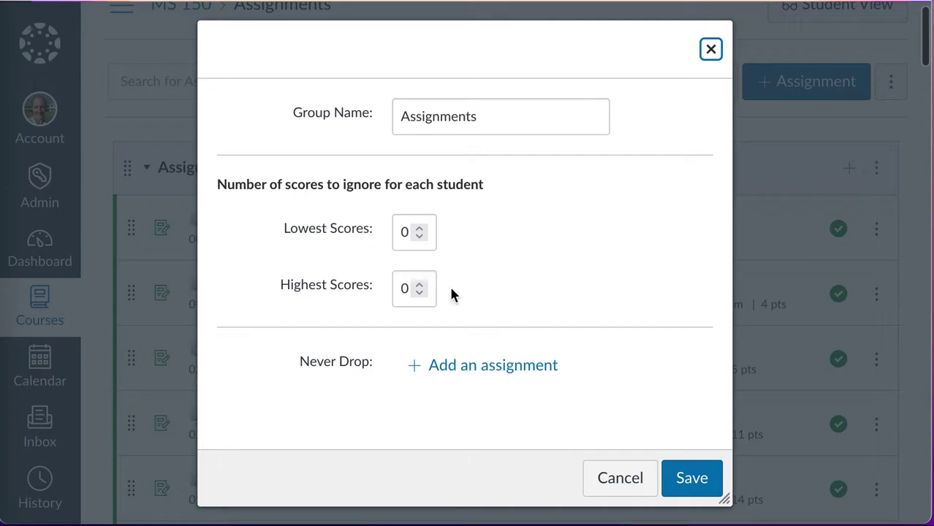
{"action": "left_click", "coordinate": [470, 363]}
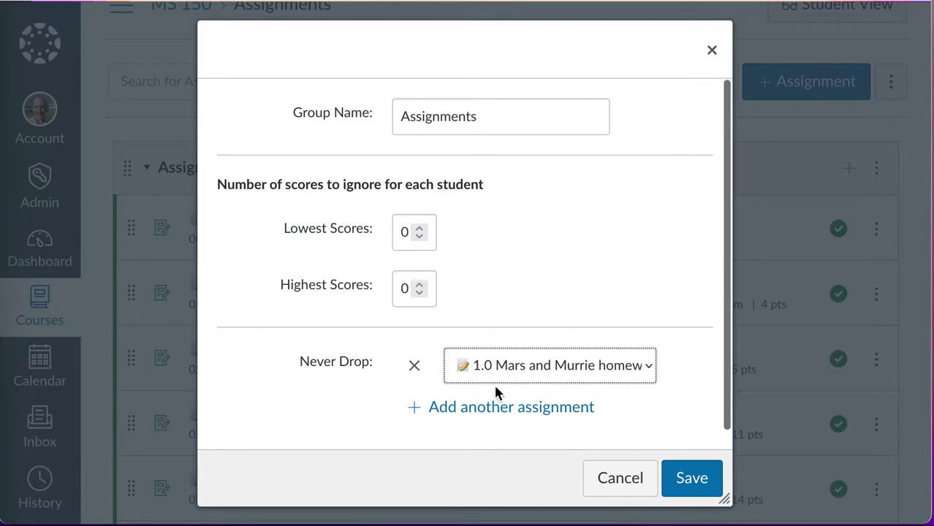
{"action": "left_click", "coordinate": [640, 367]}
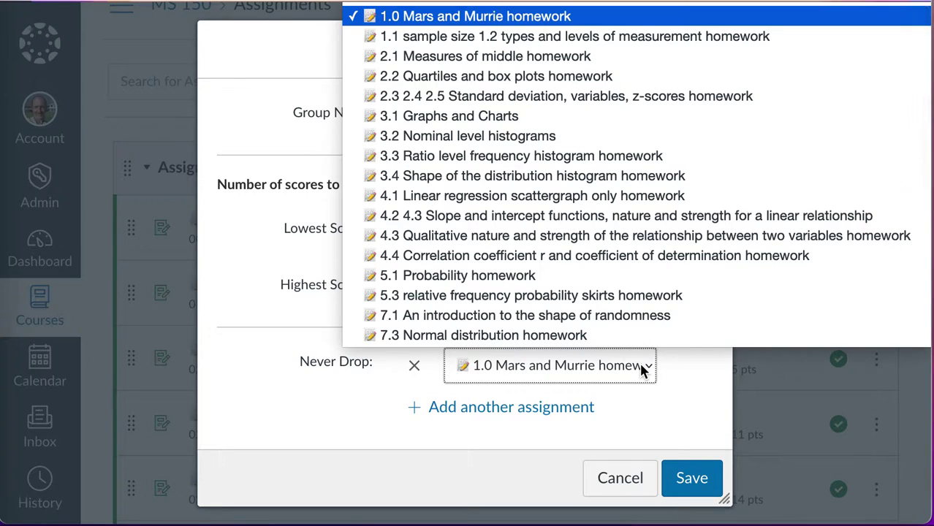
{"action": "left_click", "coordinate": [641, 367]}
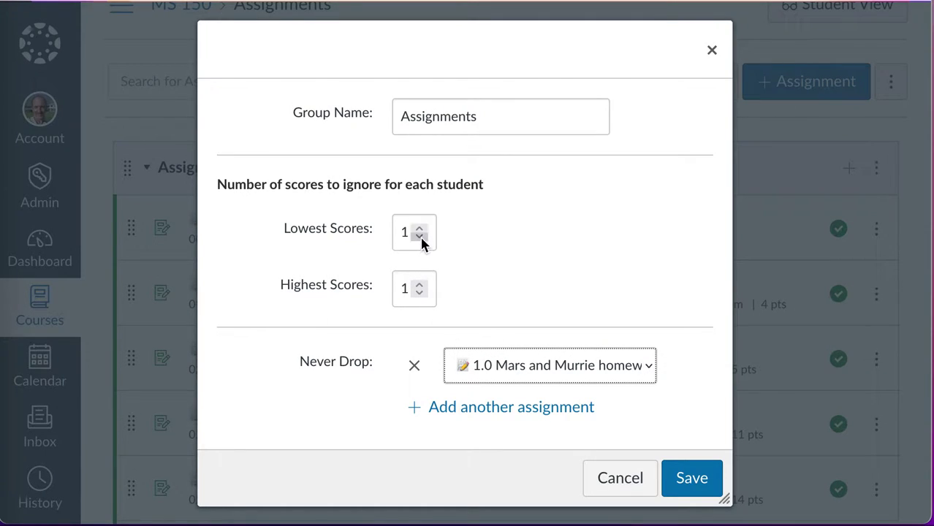
Reset the ignored lowest and highest scores to 0, remove the never-drop assignment, and cancel the group edit
{"action": "left_click", "coordinate": [417, 295]}
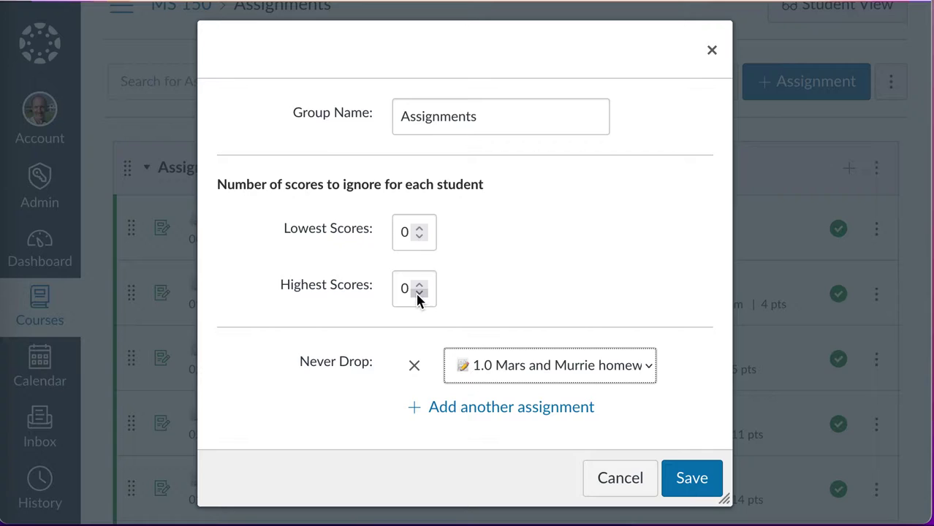
{"action": "left_click", "coordinate": [414, 367]}
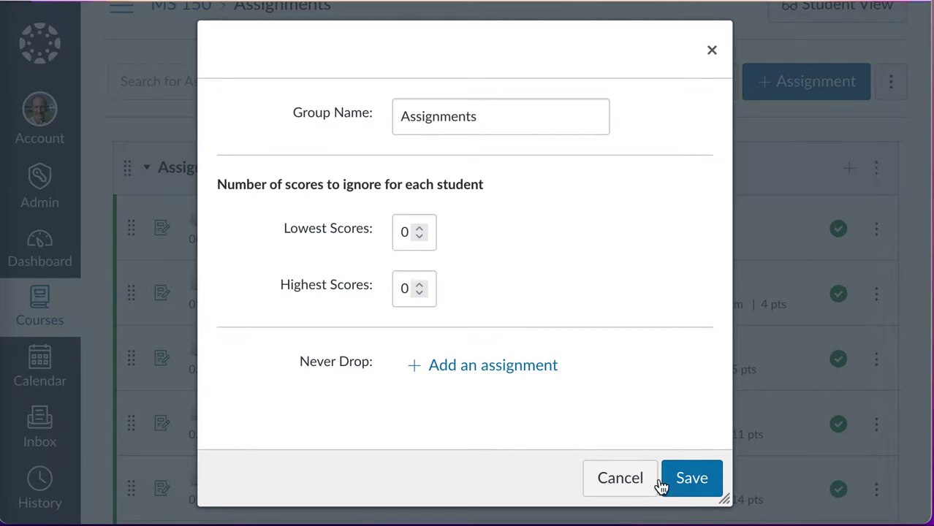
{"action": "left_click", "coordinate": [620, 479]}
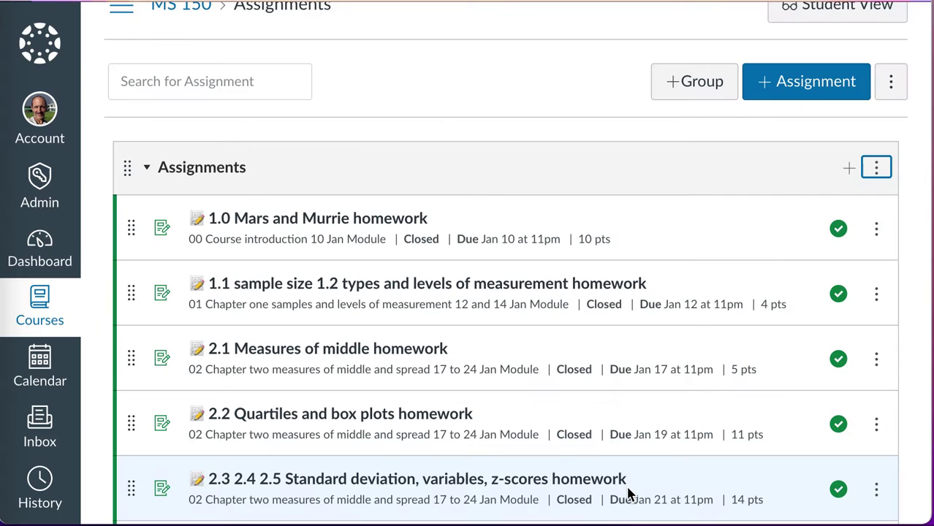
Open 2.2 Quartiles and box plots homework for editing and look through its description, points and submission settings
{"action": "scroll", "coordinate": [630, 494], "scroll_direction": "down", "scroll_amount": 1}
{"action": "scroll", "coordinate": [658, 426], "scroll_direction": "up", "scroll_amount": 1}
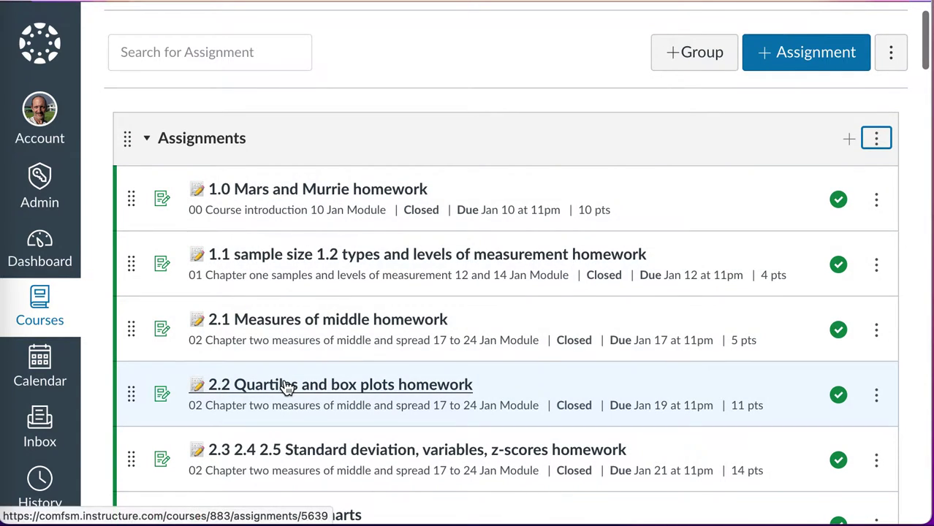
{"action": "left_click", "coordinate": [288, 386]}
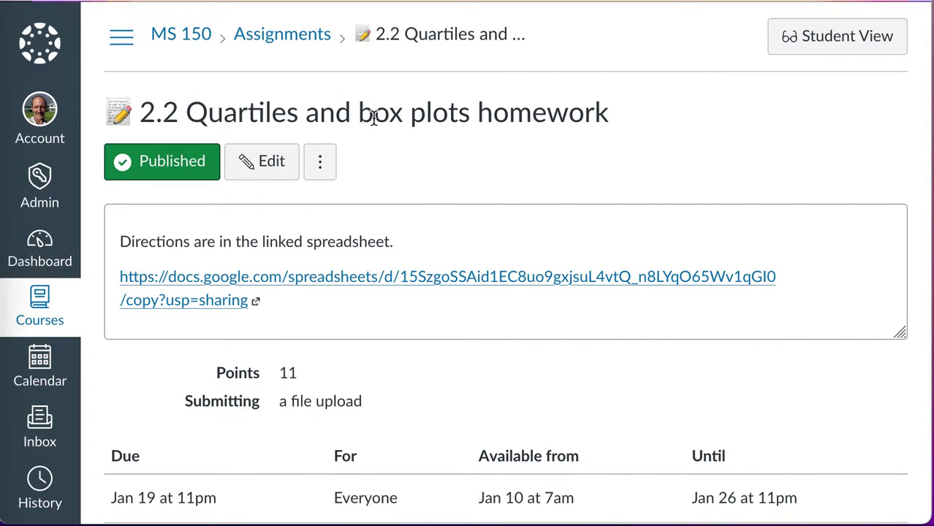
{"action": "left_click", "coordinate": [281, 168]}
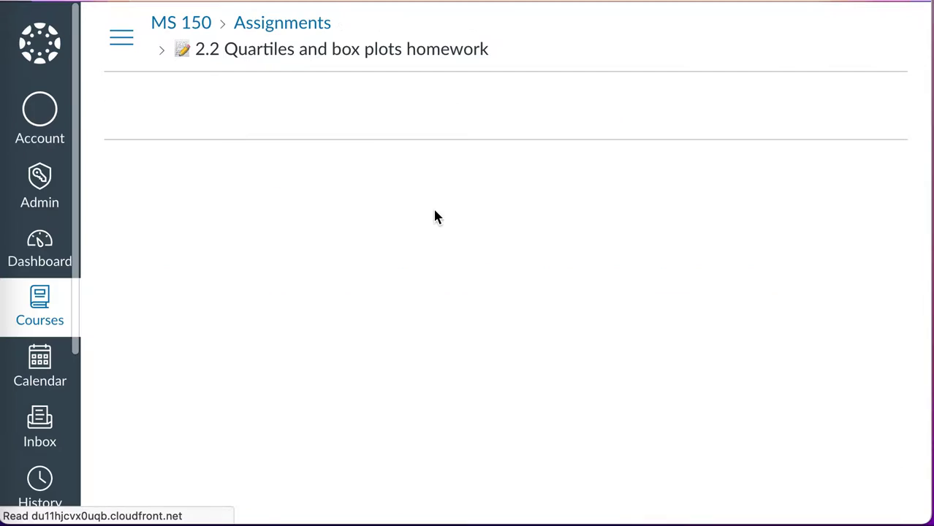
{"action": "scroll", "coordinate": [435, 210], "scroll_direction": "down", "scroll_amount": 2}
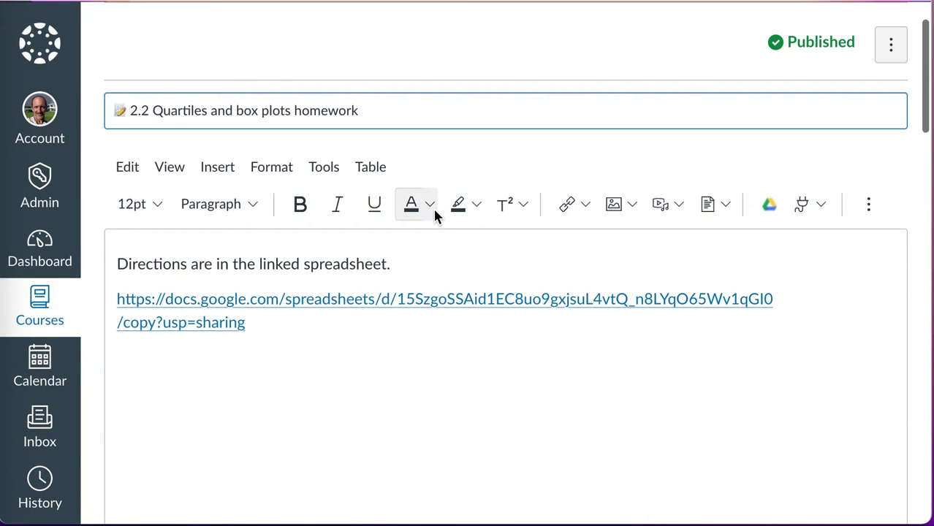
{"action": "scroll", "coordinate": [434, 214], "scroll_direction": "down", "scroll_amount": 10}
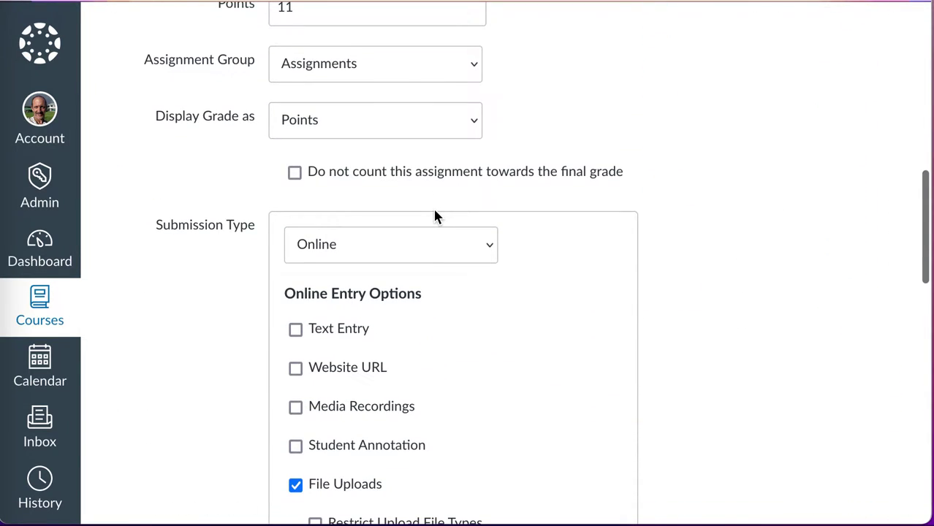
Change the homework's assignment group to Data Exploration and view the submission types, keeping Online
{"action": "left_click", "coordinate": [464, 76]}
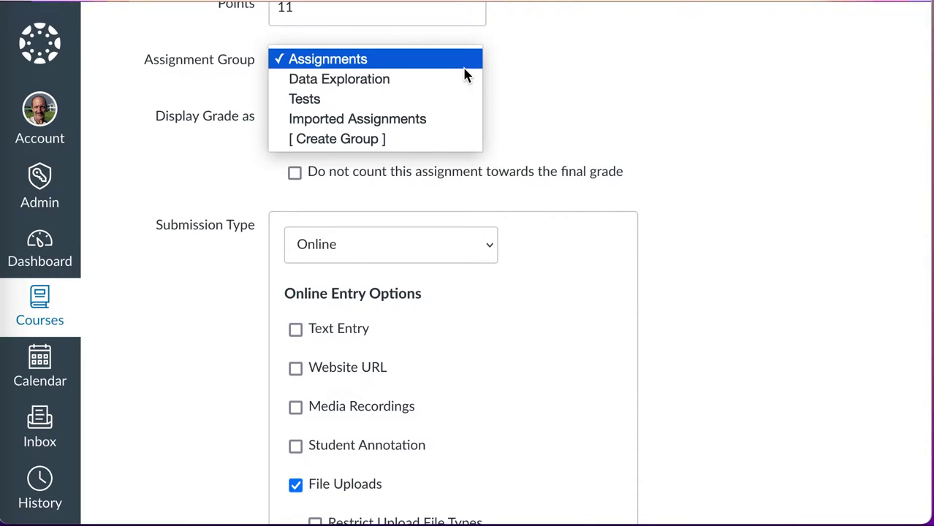
{"action": "left_click", "coordinate": [465, 76]}
{"action": "left_click", "coordinate": [475, 251]}
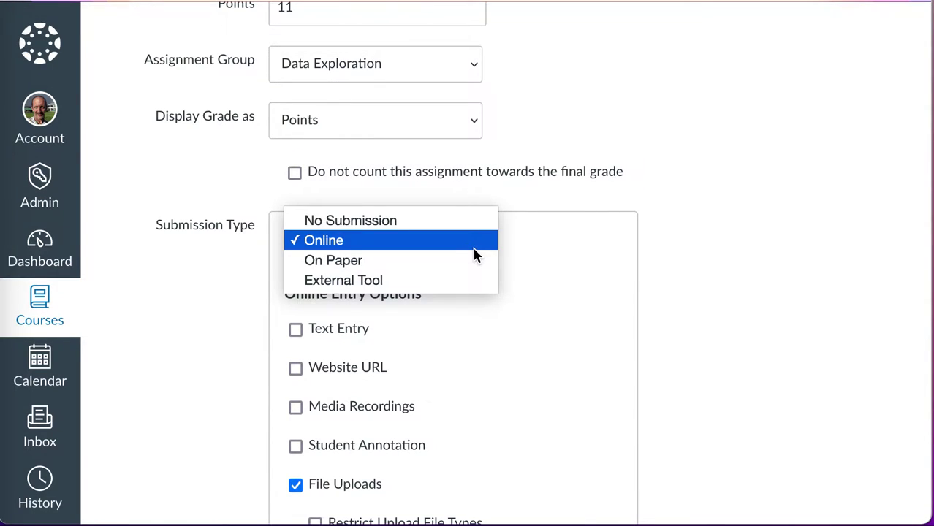
{"action": "left_click", "coordinate": [474, 249]}
Review the homework's allowed attempts, group, peer review and assign-to date settings, and cancel the edit without saving
{"action": "scroll", "coordinate": [474, 253], "scroll_direction": "down", "scroll_amount": 8}
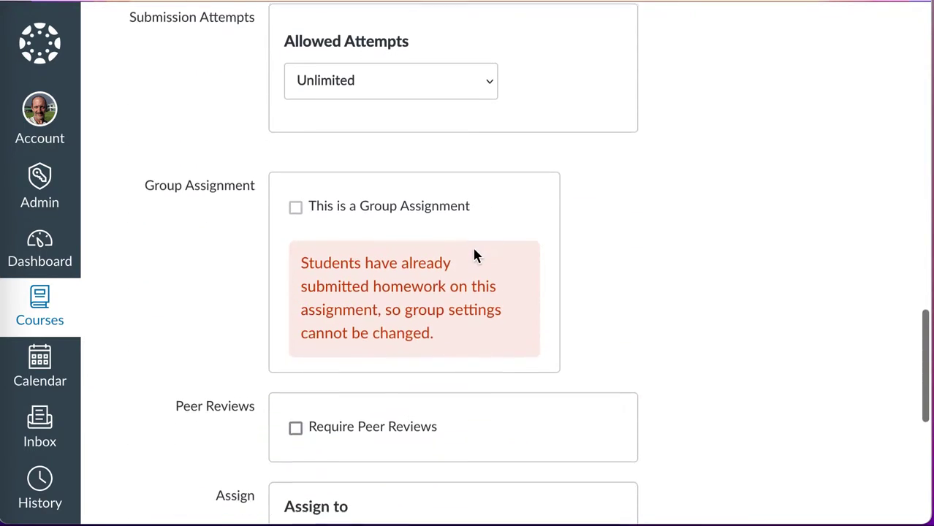
{"action": "scroll", "coordinate": [473, 254], "scroll_direction": "down", "scroll_amount": 6}
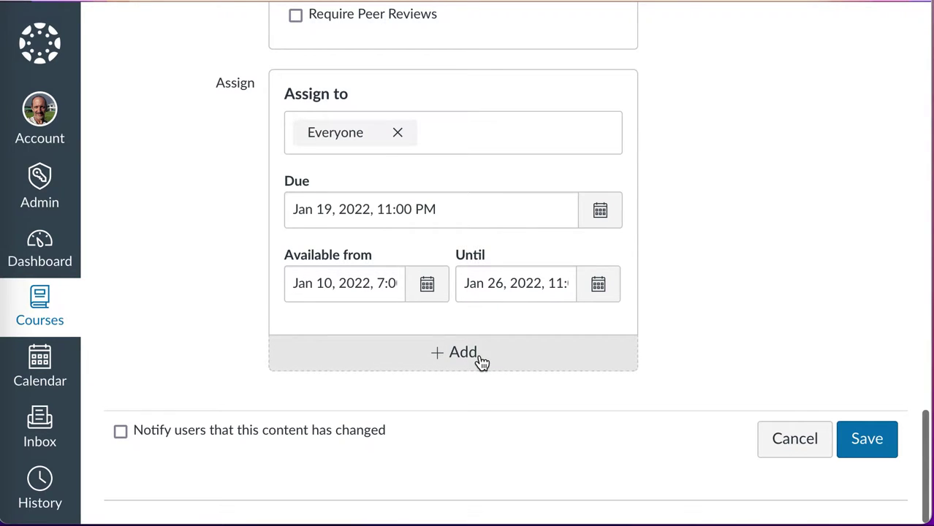
{"action": "left_click", "coordinate": [802, 443]}
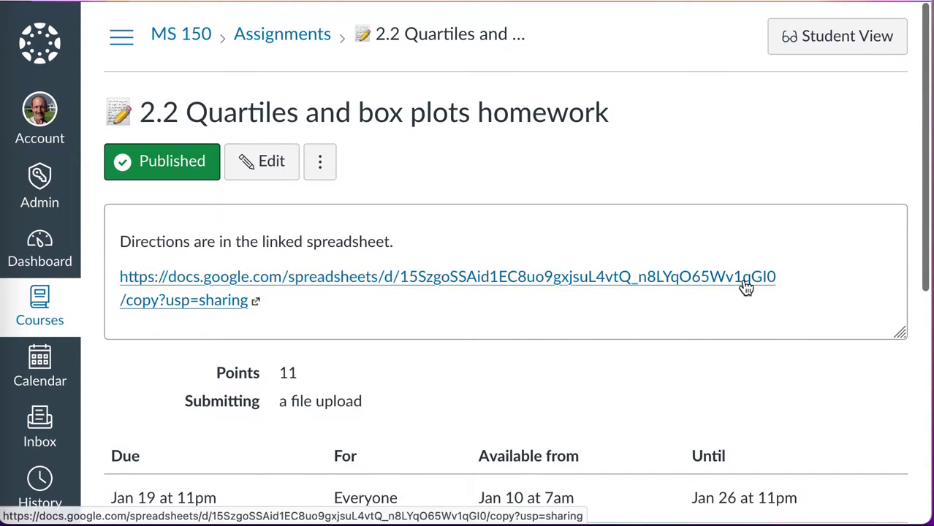
Open the course's Quizzes page, start a new quiz with the Classic Quizzes engine selected, and cancel its creation
{"action": "left_click", "coordinate": [122, 36]}
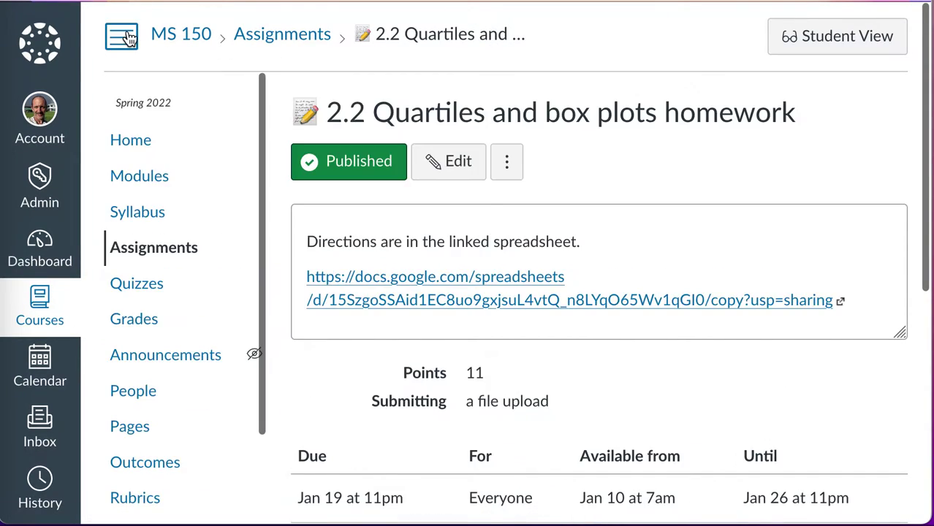
{"action": "left_click", "coordinate": [147, 291]}
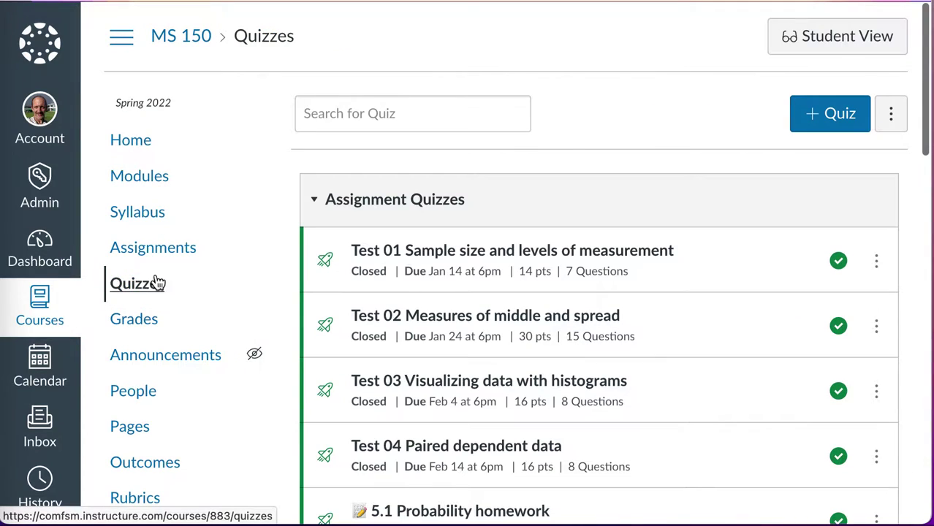
{"action": "left_click", "coordinate": [830, 116]}
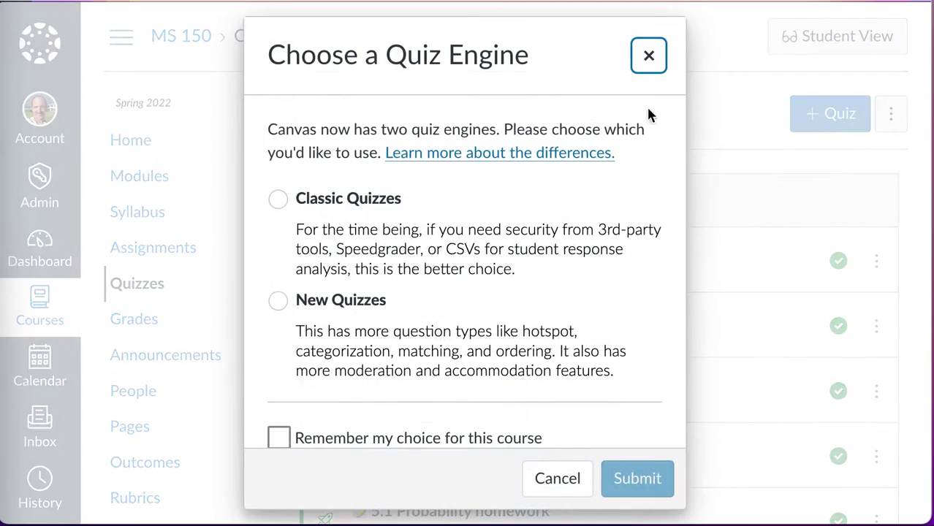
{"action": "left_click", "coordinate": [379, 196]}
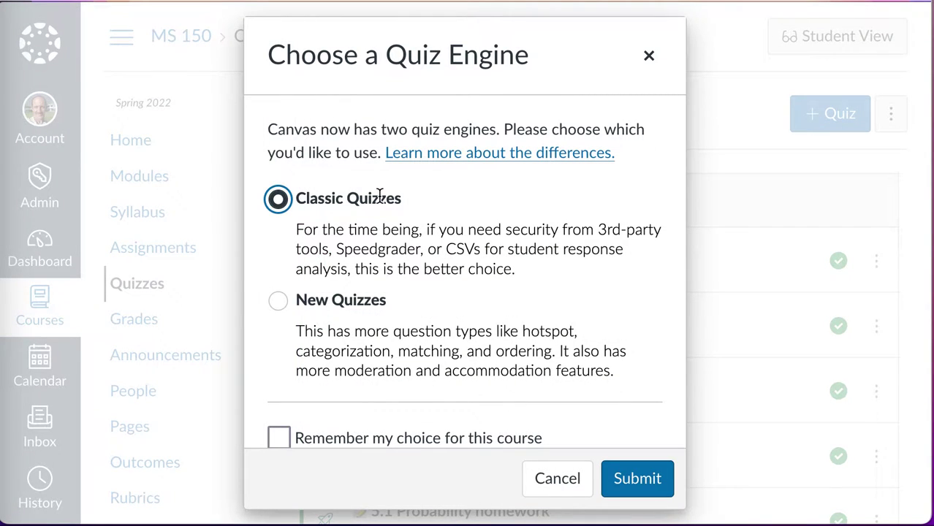
{"action": "left_click", "coordinate": [547, 479]}
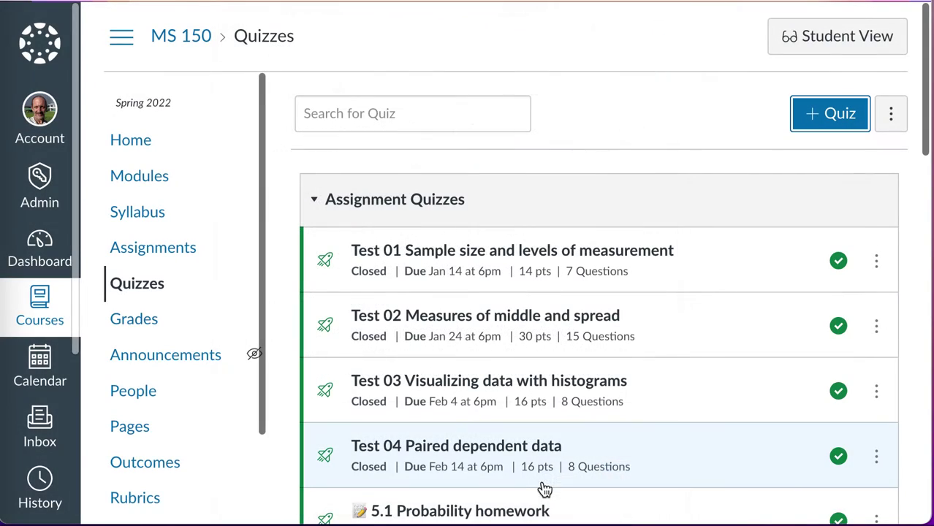
Open the quiz Test 01 Sample size and levels of measurement and examine its instructions and settings
{"action": "scroll", "coordinate": [604, 344], "scroll_direction": "down", "scroll_amount": 1}
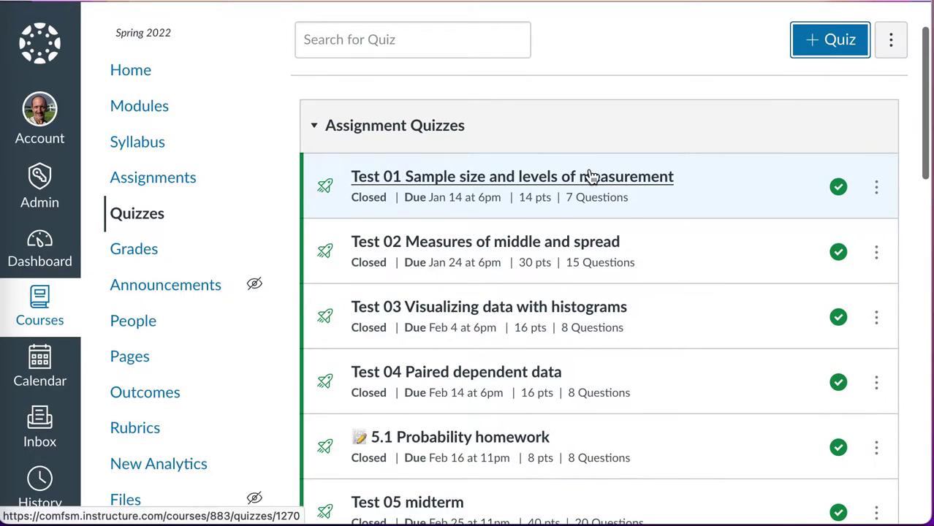
{"action": "left_click", "coordinate": [591, 177]}
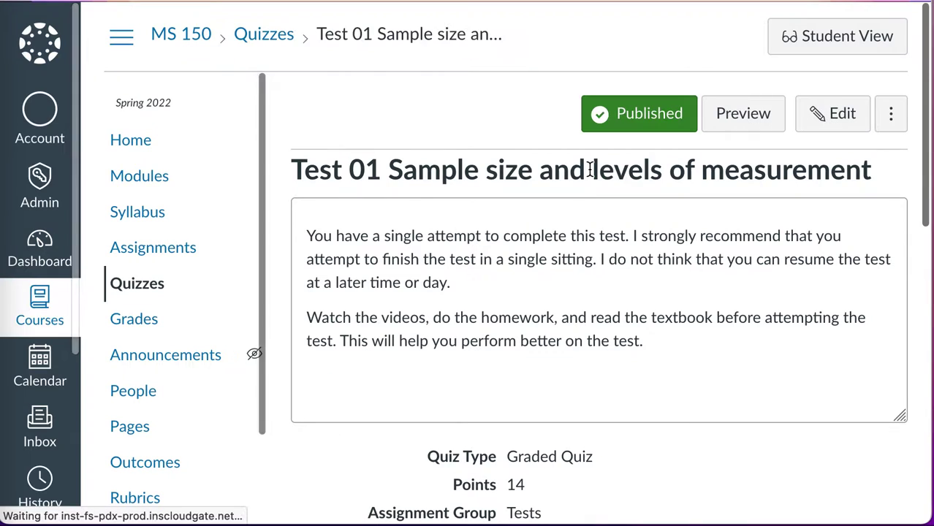
{"action": "scroll", "coordinate": [589, 168], "scroll_direction": "down", "scroll_amount": 2}
{"action": "scroll", "coordinate": [590, 168], "scroll_direction": "up", "scroll_amount": 4}
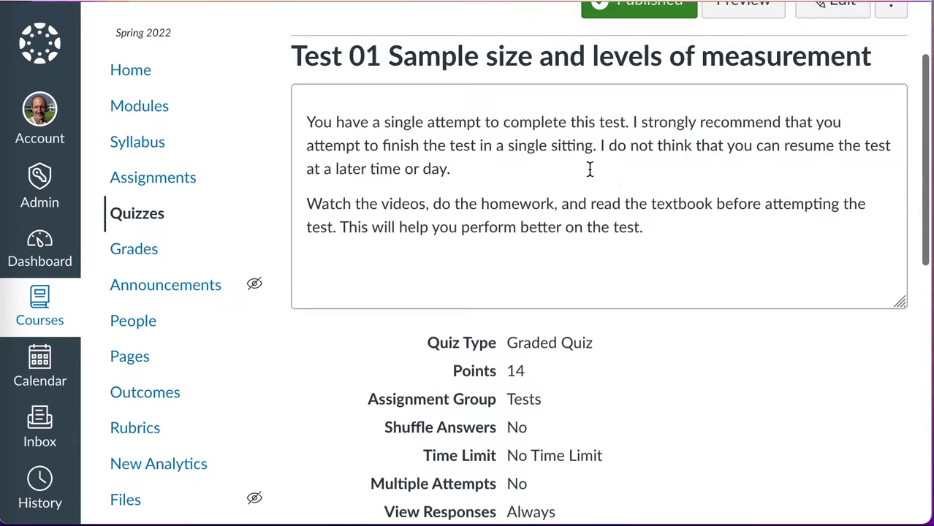
Open Test 01 for editing and view the quiz type and assignment group choices, keeping Graded Quiz and Tests
{"action": "left_click", "coordinate": [819, 117]}
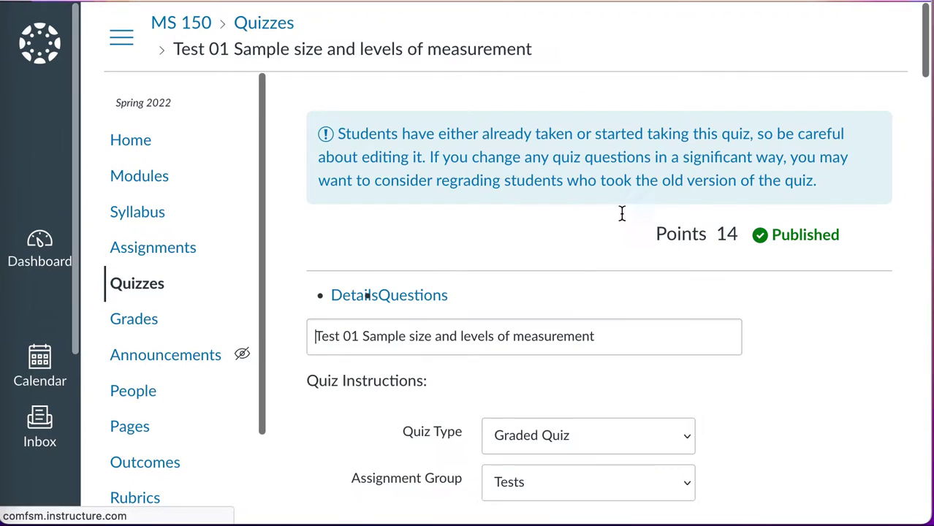
{"action": "scroll", "coordinate": [578, 264], "scroll_direction": "down", "scroll_amount": 2}
{"action": "scroll", "coordinate": [578, 268], "scroll_direction": "down", "scroll_amount": 3}
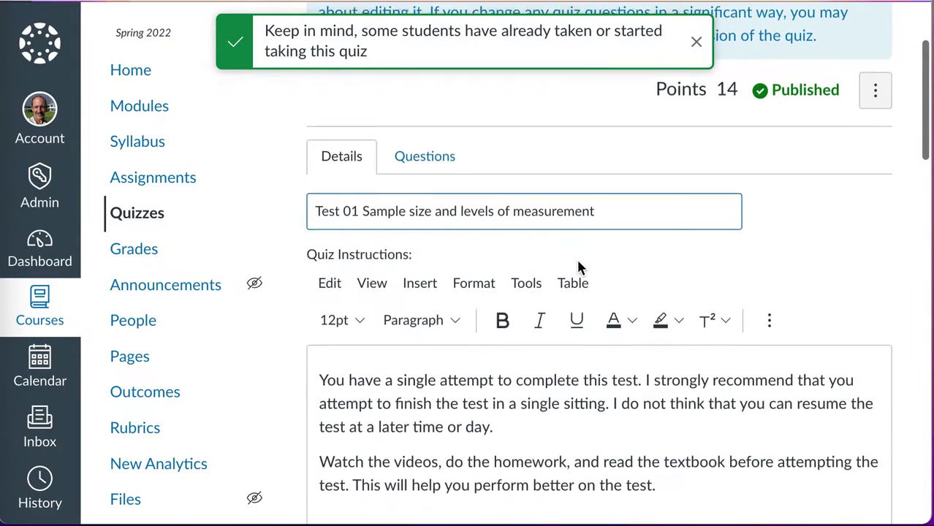
{"action": "scroll", "coordinate": [577, 268], "scroll_direction": "down", "scroll_amount": 5}
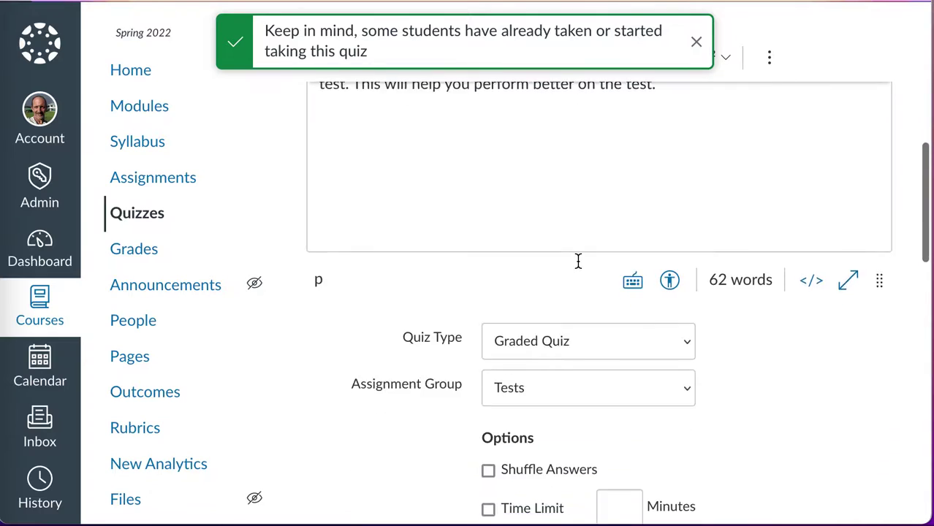
{"action": "left_click", "coordinate": [686, 237]}
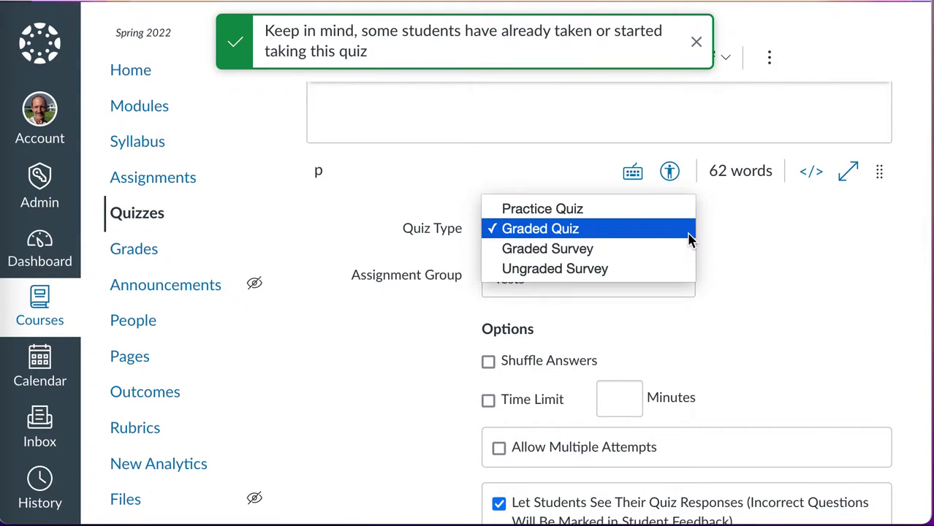
{"action": "left_click", "coordinate": [690, 240]}
{"action": "scroll", "coordinate": [730, 296], "scroll_direction": "down", "scroll_amount": 1}
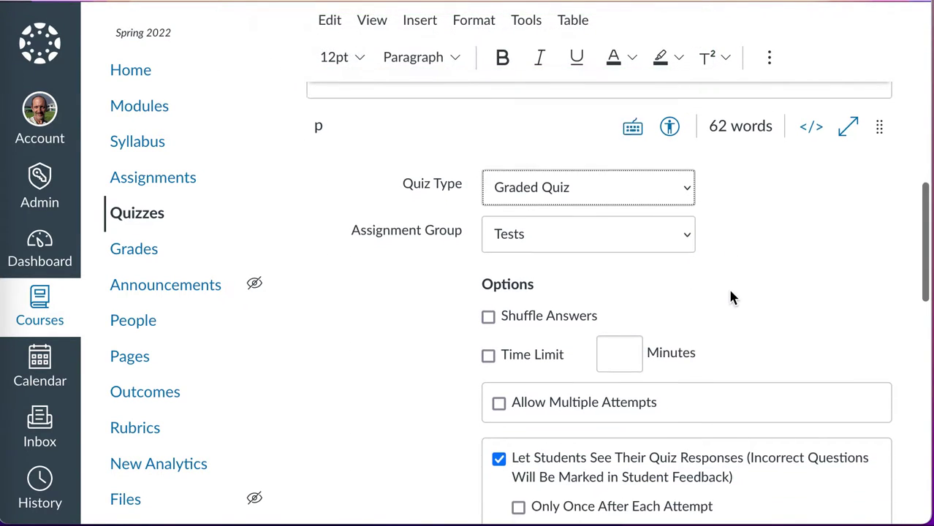
{"action": "left_click", "coordinate": [687, 212]}
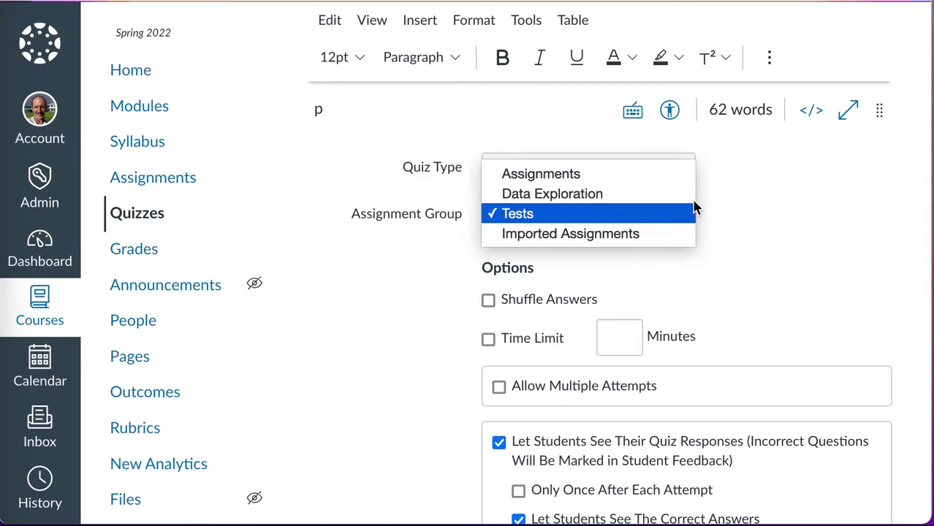
{"action": "left_click", "coordinate": [765, 231]}
Review the quiz's response visibility options, access restrictions, and assign-to, due and availability date settings
{"action": "scroll", "coordinate": [769, 235], "scroll_direction": "down", "scroll_amount": 2}
{"action": "scroll", "coordinate": [770, 231], "scroll_direction": "down", "scroll_amount": 5}
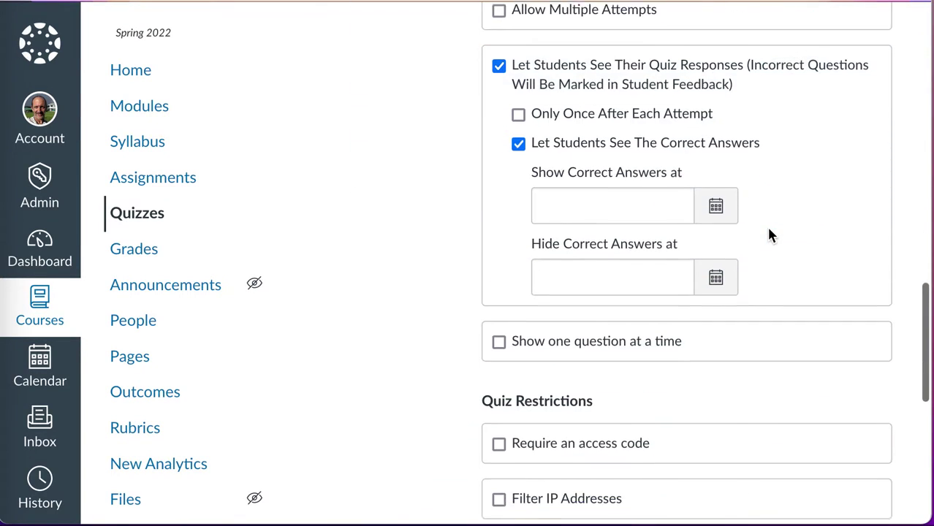
{"action": "scroll", "coordinate": [770, 233], "scroll_direction": "down", "scroll_amount": 2}
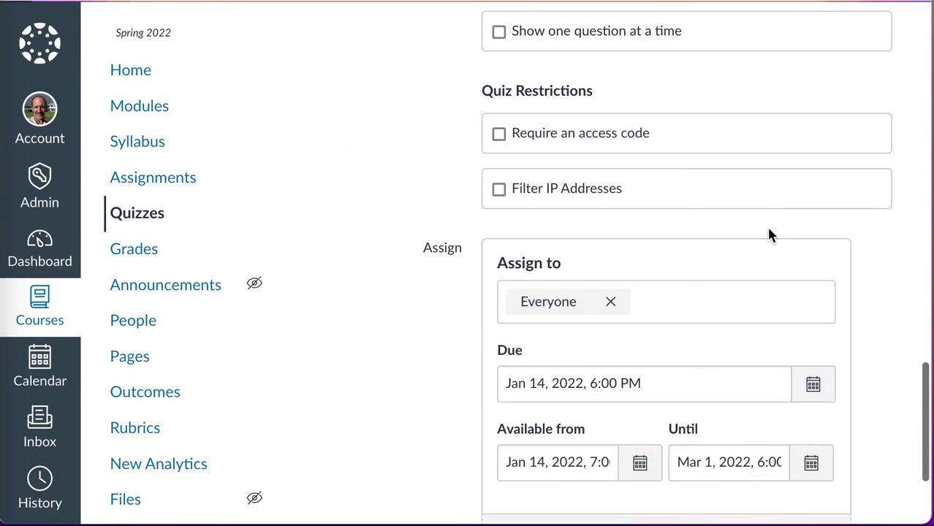
{"action": "scroll", "coordinate": [769, 230], "scroll_direction": "down", "scroll_amount": 1}
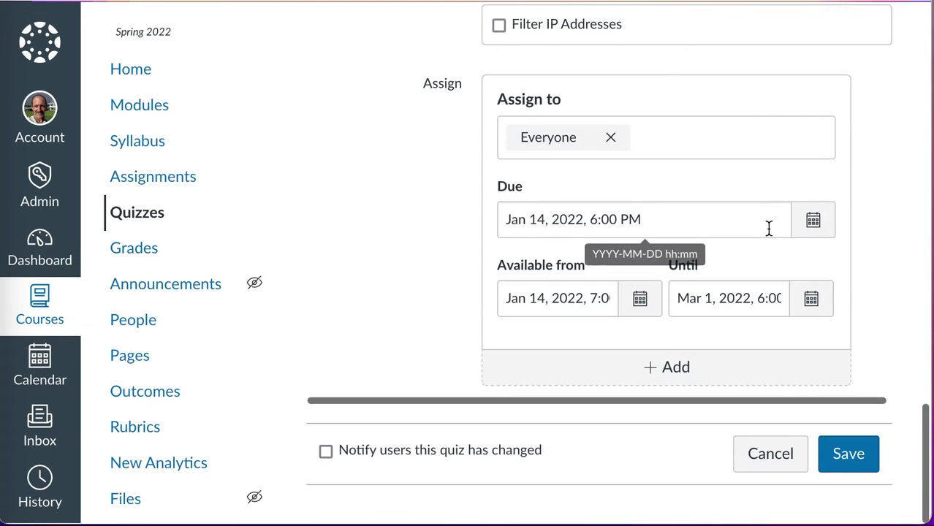
{"action": "scroll", "coordinate": [797, 184], "scroll_direction": "up", "scroll_amount": 15}
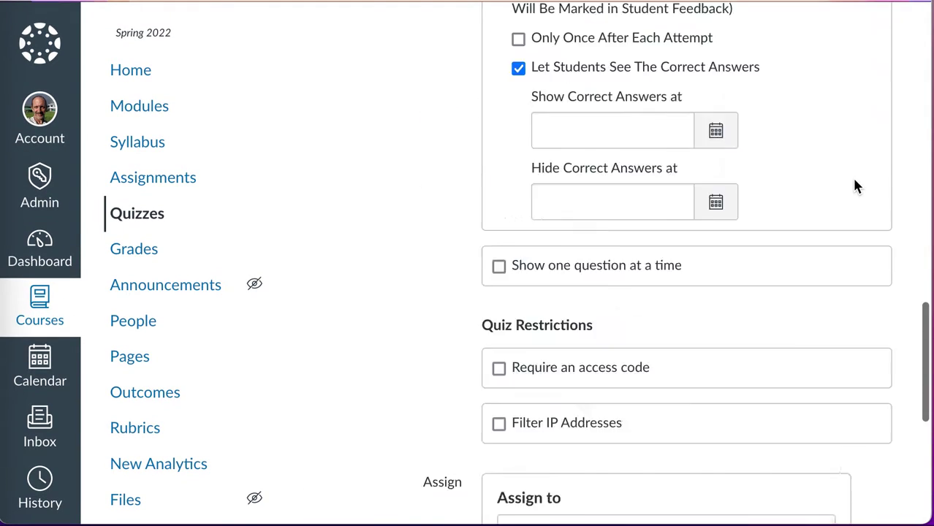
{"action": "scroll", "coordinate": [854, 179], "scroll_direction": "up", "scroll_amount": 3}
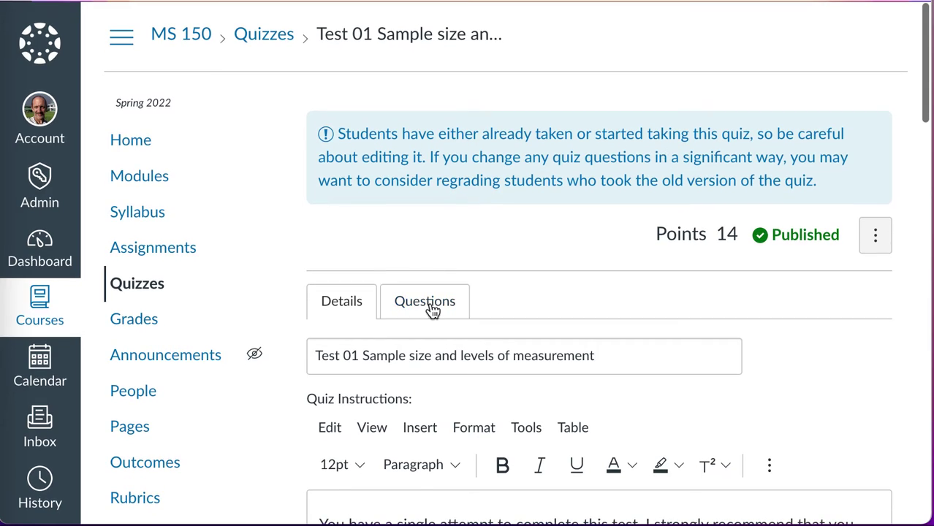
Display the quiz's questions with question details shown, and examine their correct answers and answer comments
{"action": "left_click", "coordinate": [430, 304]}
{"action": "scroll", "coordinate": [511, 380], "scroll_direction": "down", "scroll_amount": 5}
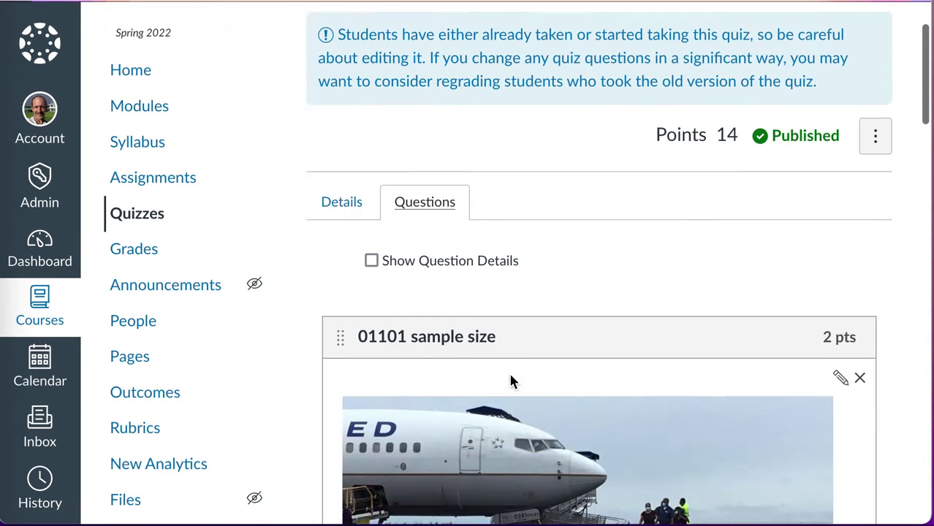
{"action": "left_click", "coordinate": [410, 168]}
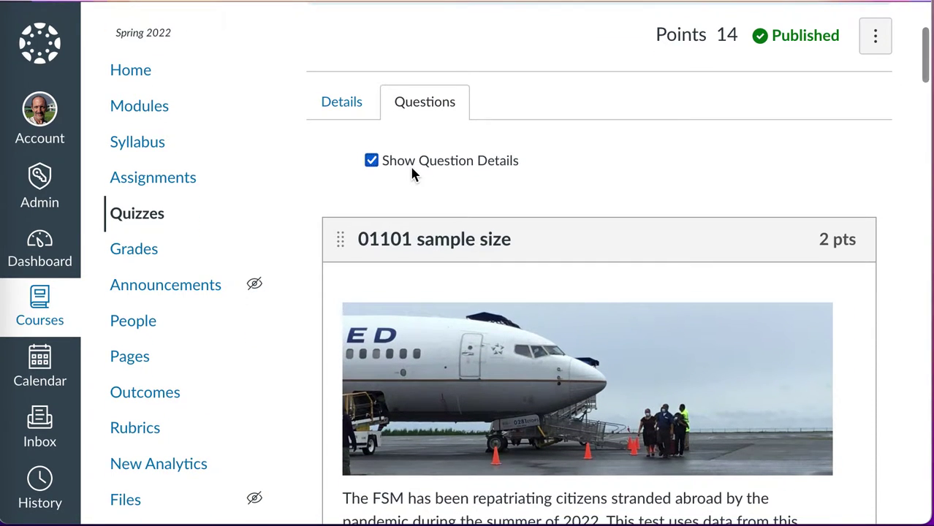
{"action": "scroll", "coordinate": [411, 168], "scroll_direction": "down", "scroll_amount": 9}
{"action": "scroll", "coordinate": [412, 174], "scroll_direction": "down", "scroll_amount": 20}
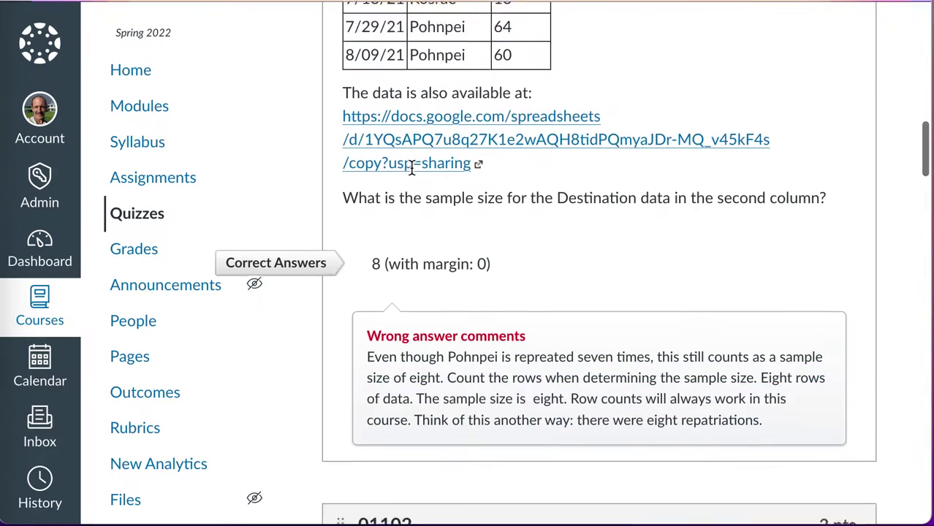
{"action": "scroll", "coordinate": [412, 174], "scroll_direction": "down", "scroll_amount": 3}
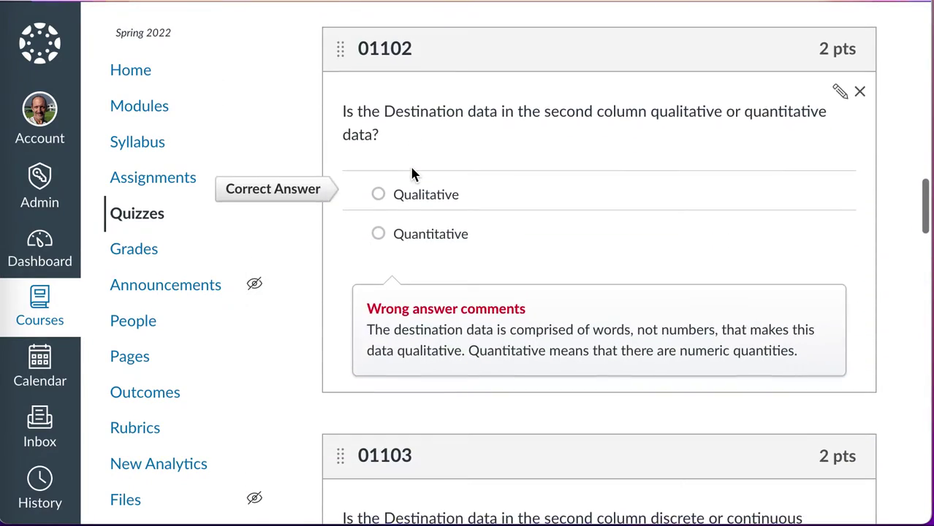
{"action": "scroll", "coordinate": [411, 174], "scroll_direction": "up", "scroll_amount": 20}
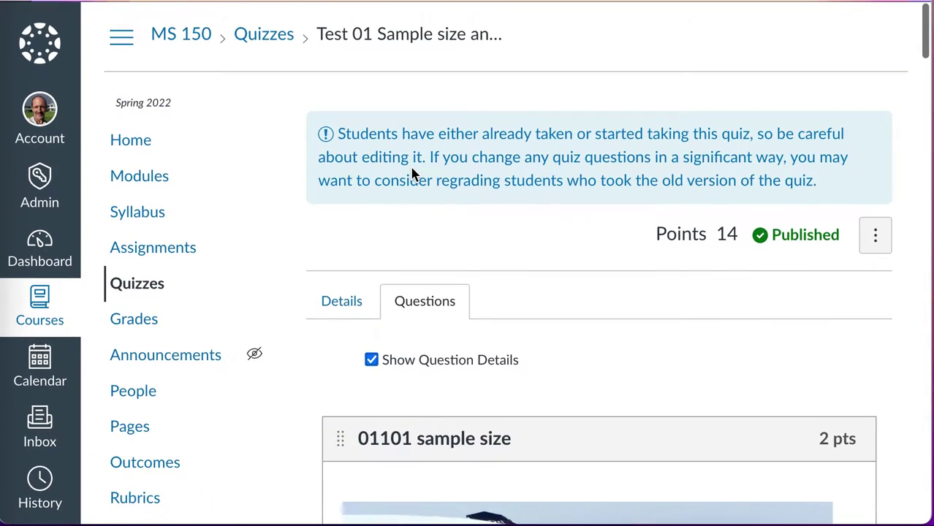
{"action": "scroll", "coordinate": [411, 172], "scroll_direction": "down", "scroll_amount": 12}
{"action": "scroll", "coordinate": [411, 168], "scroll_direction": "down", "scroll_amount": 20}
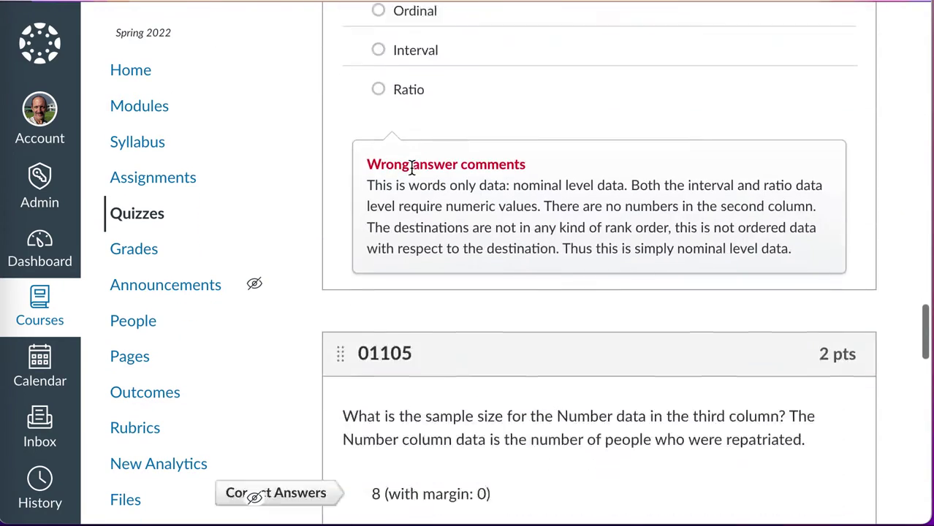
{"action": "scroll", "coordinate": [412, 174], "scroll_direction": "down", "scroll_amount": 2}
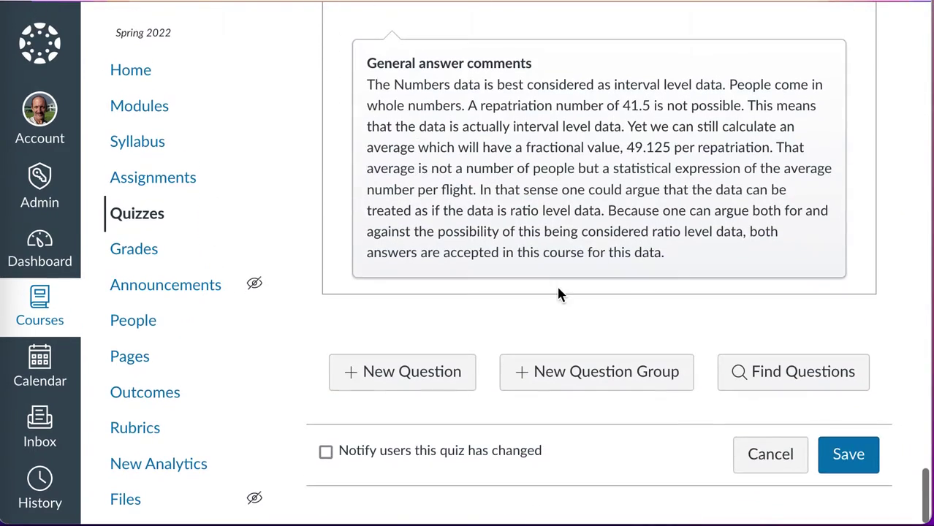
Start a new quiz question to view the available question types and possible-answer fields, and cancel it without adding it
{"action": "left_click", "coordinate": [408, 373]}
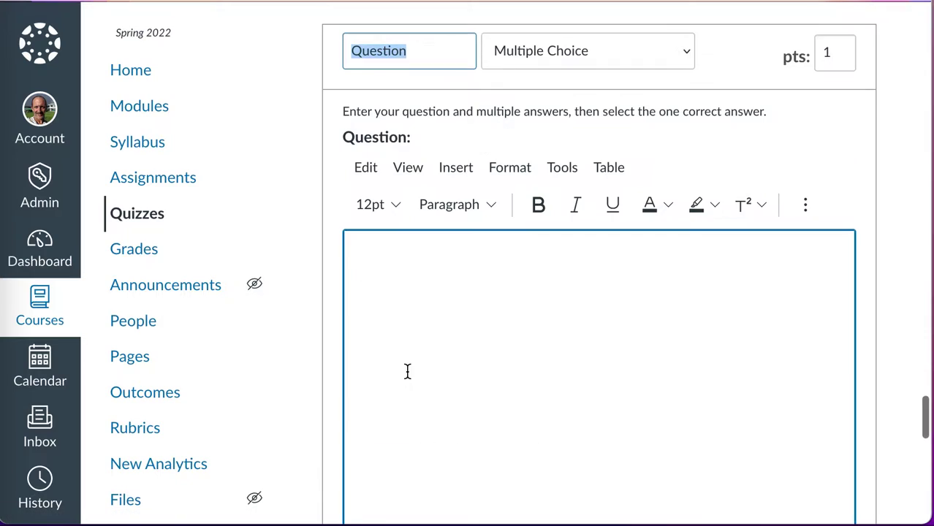
{"action": "left_click", "coordinate": [676, 43]}
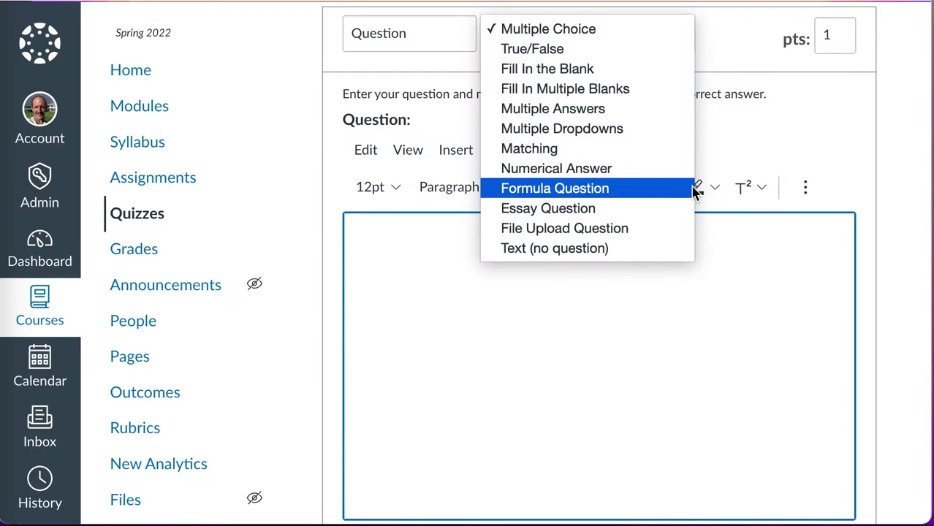
{"action": "left_click", "coordinate": [888, 128]}
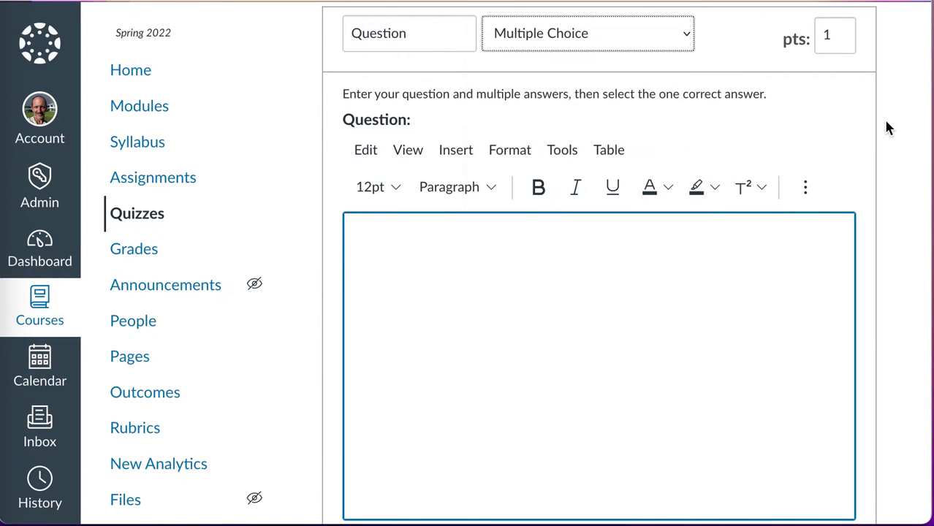
{"action": "scroll", "coordinate": [889, 128], "scroll_direction": "down", "scroll_amount": 10}
{"action": "scroll", "coordinate": [886, 125], "scroll_direction": "down", "scroll_amount": 2}
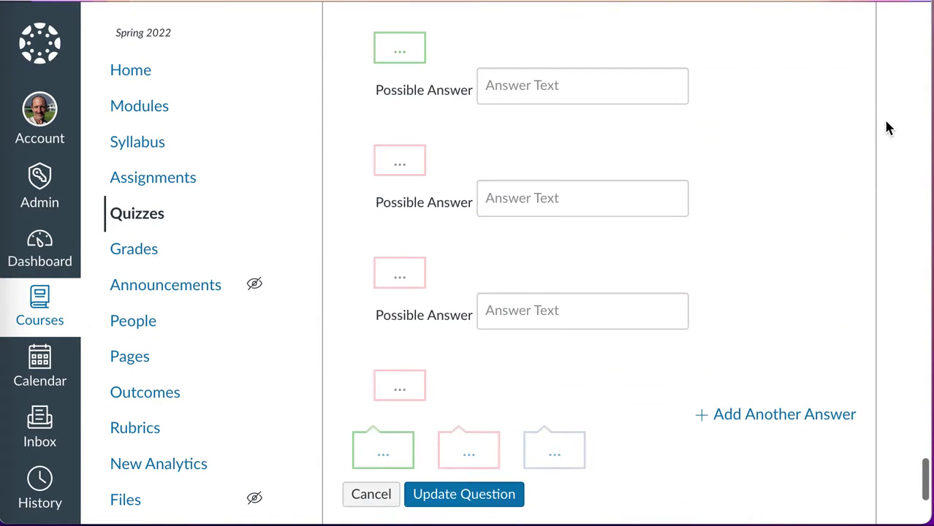
{"action": "left_click", "coordinate": [382, 494]}
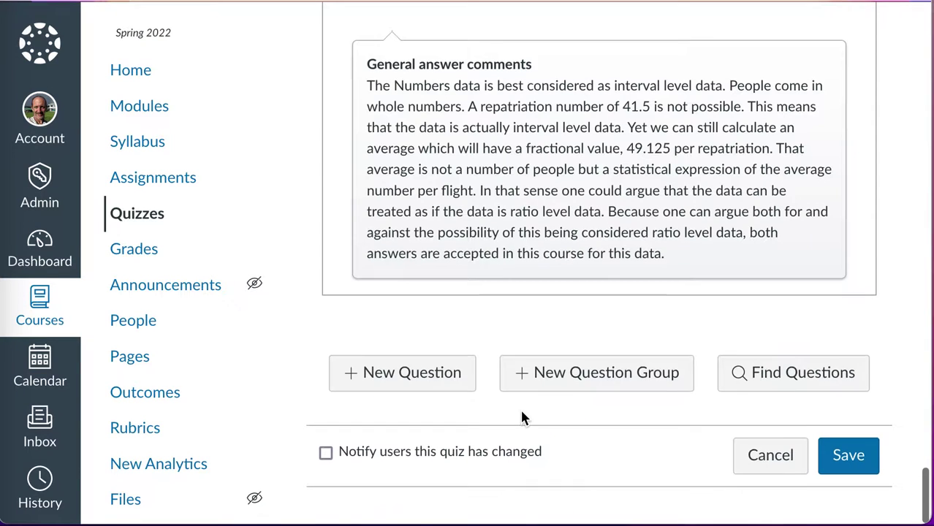
Examine the data table, spreadsheet link and answer comments in the 01101 sample size question, and return to the Quizzes page
{"action": "scroll", "coordinate": [521, 413], "scroll_direction": "up", "scroll_amount": 8}
{"action": "scroll", "coordinate": [521, 417], "scroll_direction": "up", "scroll_amount": 15}
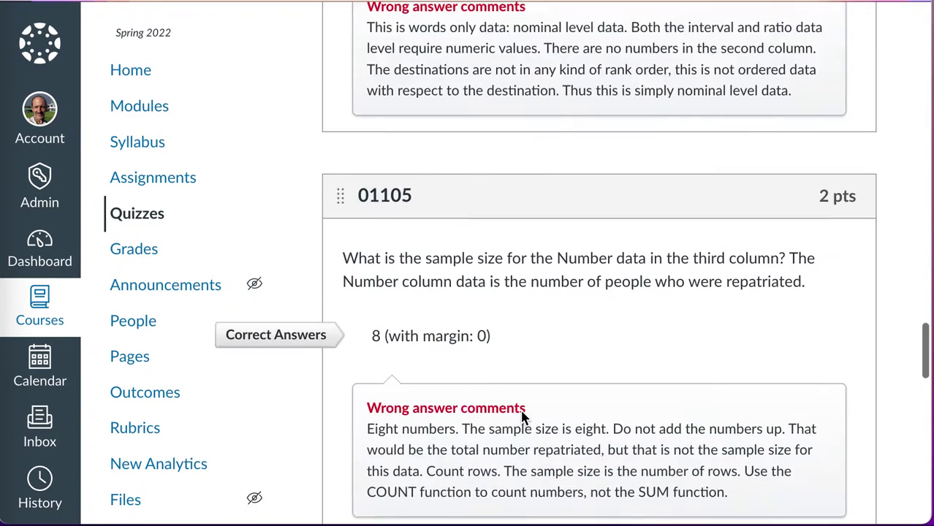
{"action": "scroll", "coordinate": [522, 418], "scroll_direction": "up", "scroll_amount": 20}
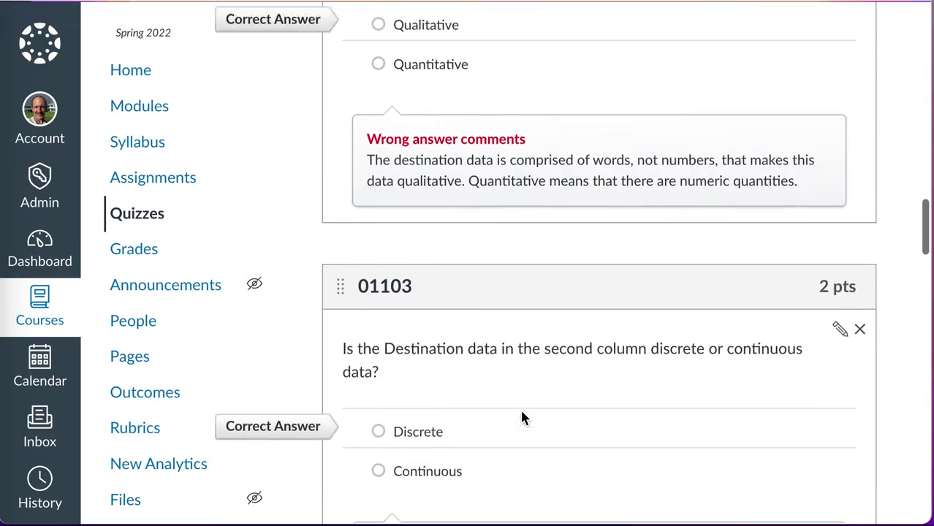
{"action": "scroll", "coordinate": [522, 418], "scroll_direction": "up", "scroll_amount": 10}
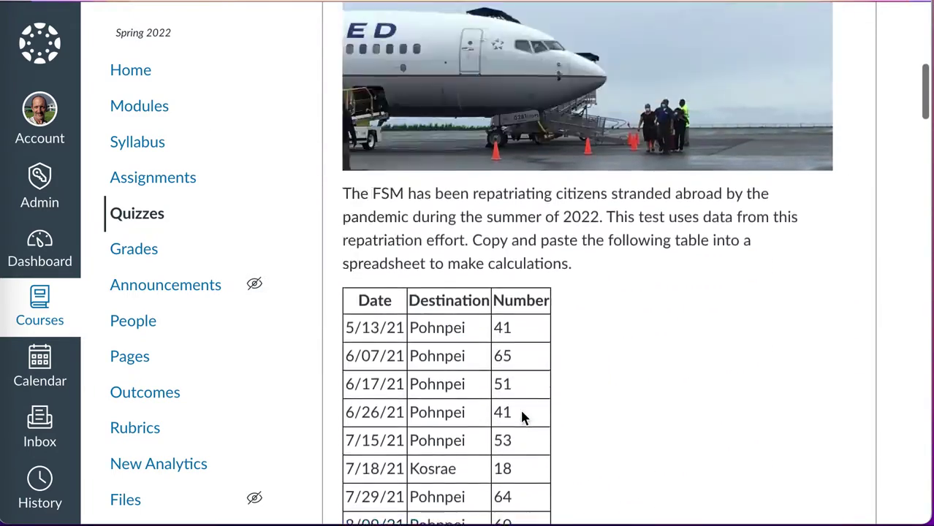
{"action": "scroll", "coordinate": [522, 418], "scroll_direction": "down", "scroll_amount": 2}
{"action": "scroll", "coordinate": [522, 418], "scroll_direction": "down", "scroll_amount": 9}
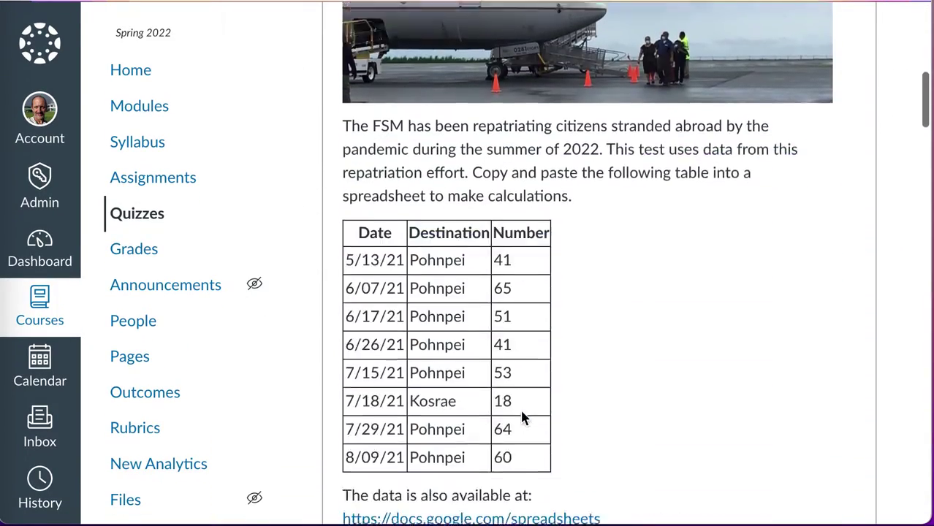
{"action": "scroll", "coordinate": [522, 418], "scroll_direction": "down", "scroll_amount": 1}
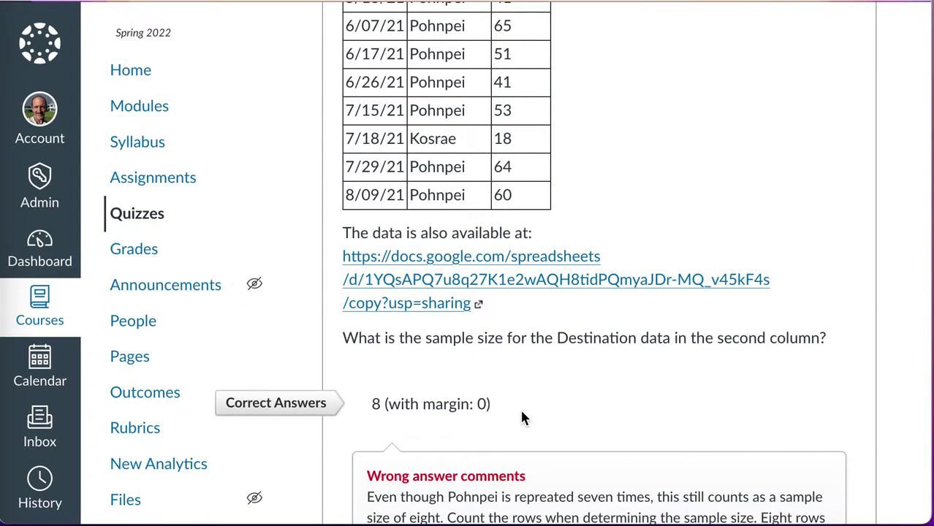
{"action": "scroll", "coordinate": [522, 418], "scroll_direction": "up", "scroll_amount": 7}
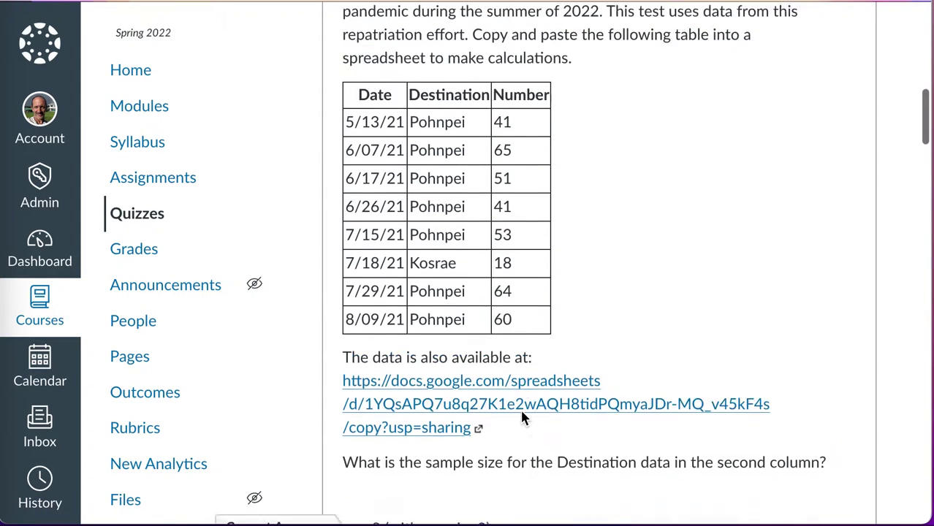
{"action": "scroll", "coordinate": [731, 223], "scroll_direction": "down", "scroll_amount": 18}
{"action": "scroll", "coordinate": [730, 219], "scroll_direction": "down", "scroll_amount": 5}
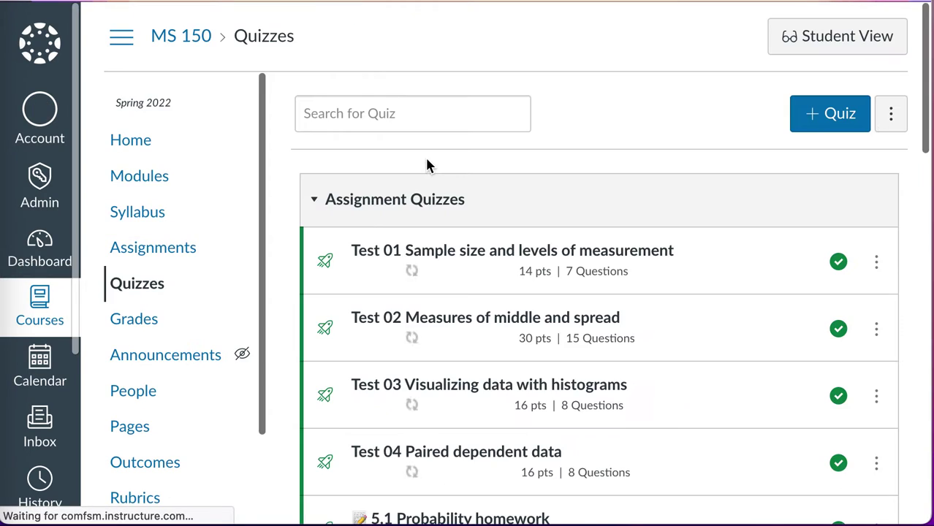
View the Quizzes page's additional options, including Manage Question Banks, and open the course's Modules page
{"action": "left_click", "coordinate": [892, 117]}
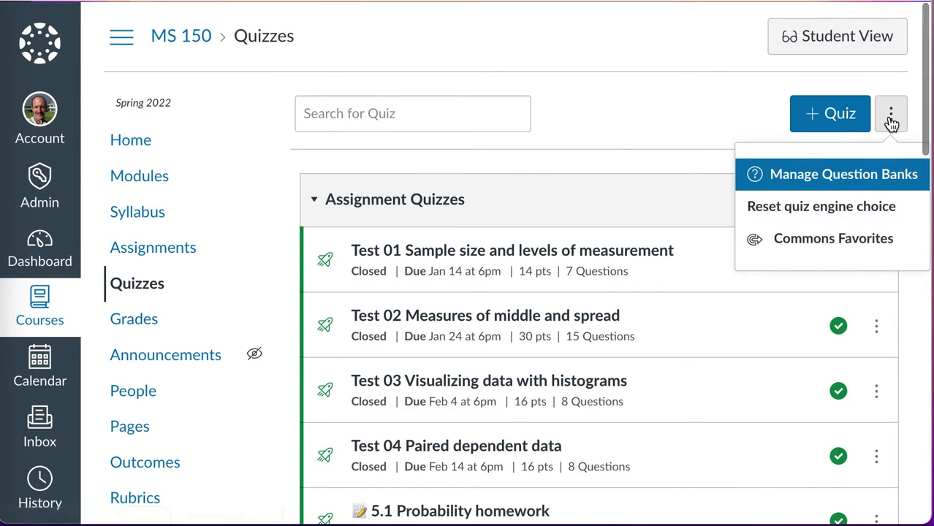
{"action": "left_click", "coordinate": [717, 102]}
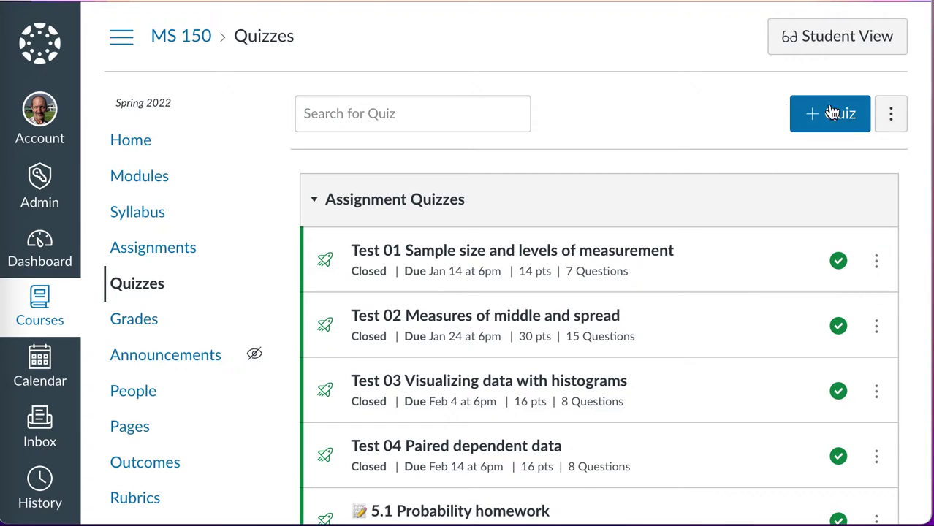
{"action": "left_click", "coordinate": [888, 118]}
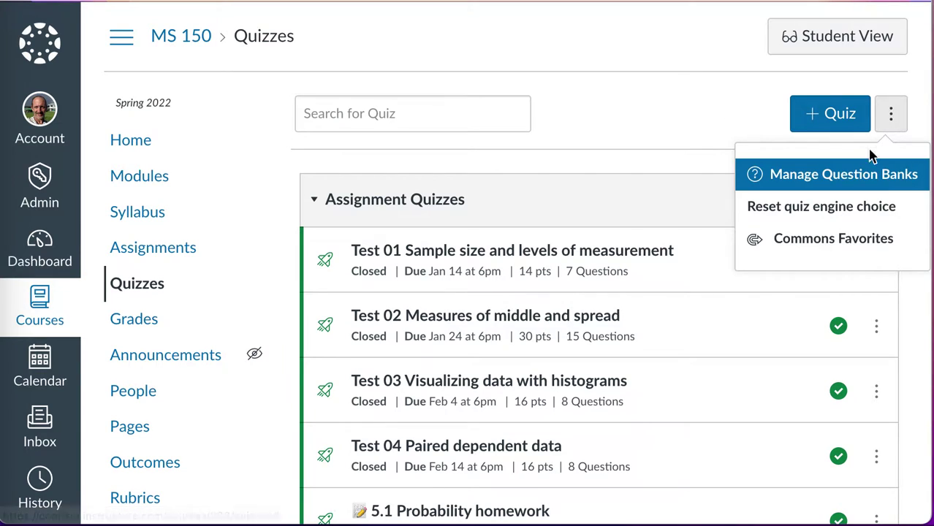
{"action": "left_click", "coordinate": [633, 108]}
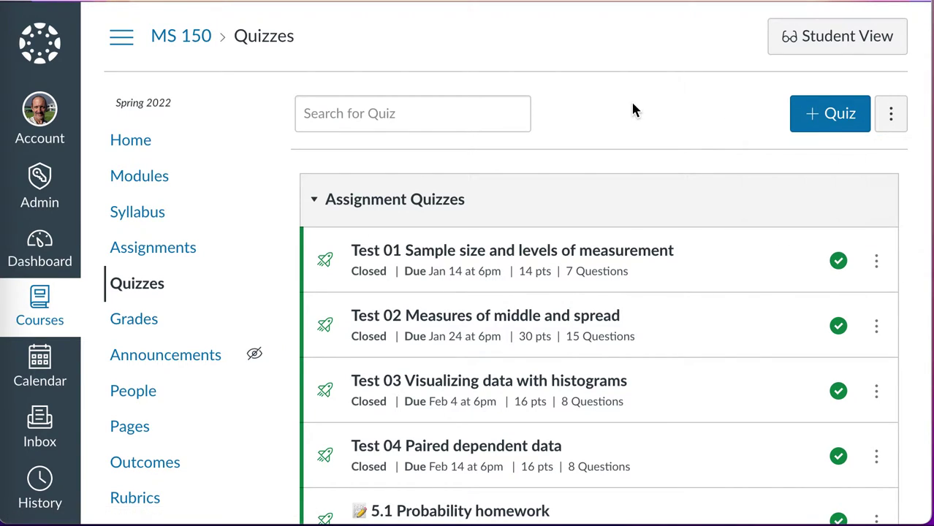
{"action": "left_click", "coordinate": [139, 188]}
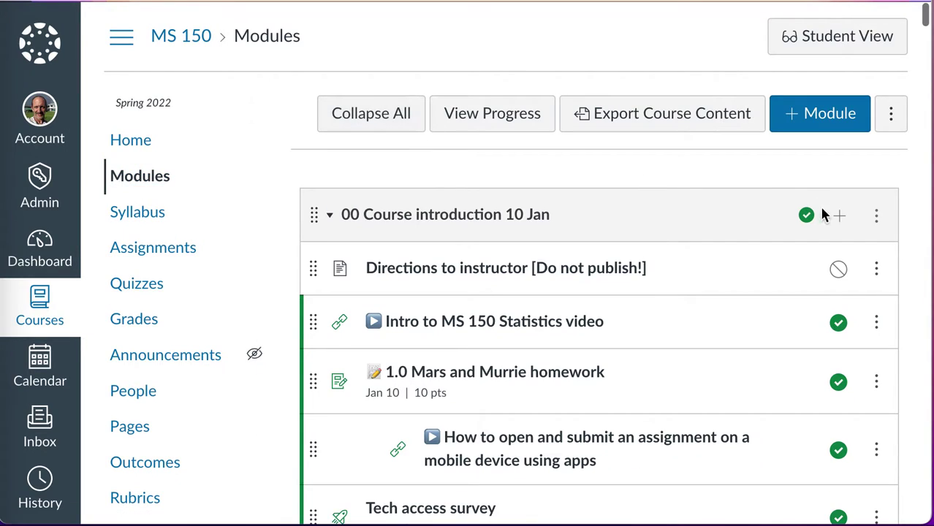
Start adding an item to the 00 Course introduction module, compare the item types and the existing assignments and quizzes, and cancel without adding
{"action": "left_click", "coordinate": [841, 218]}
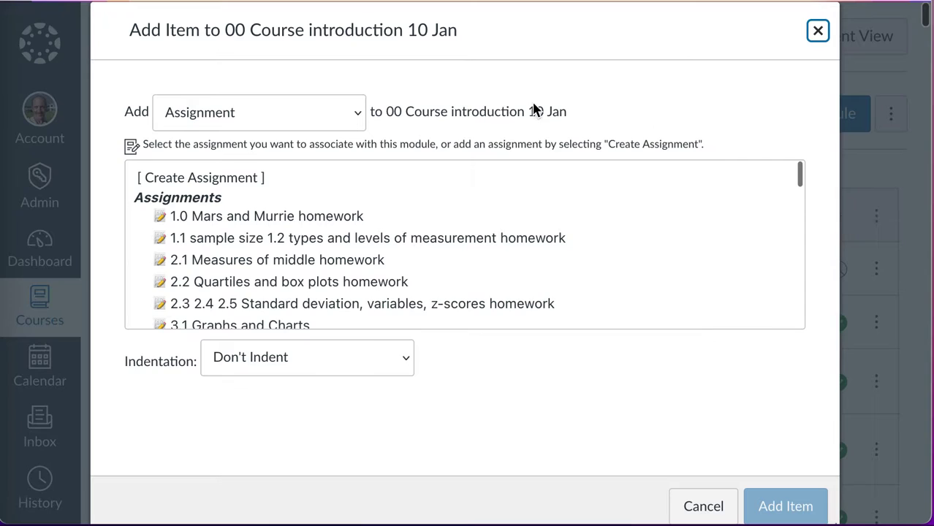
{"action": "left_click", "coordinate": [350, 126]}
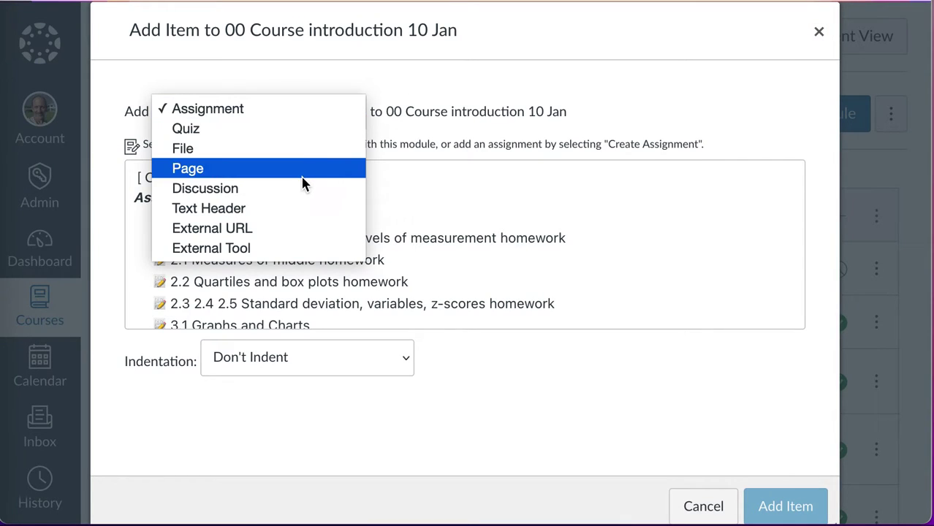
{"action": "left_click", "coordinate": [273, 134]}
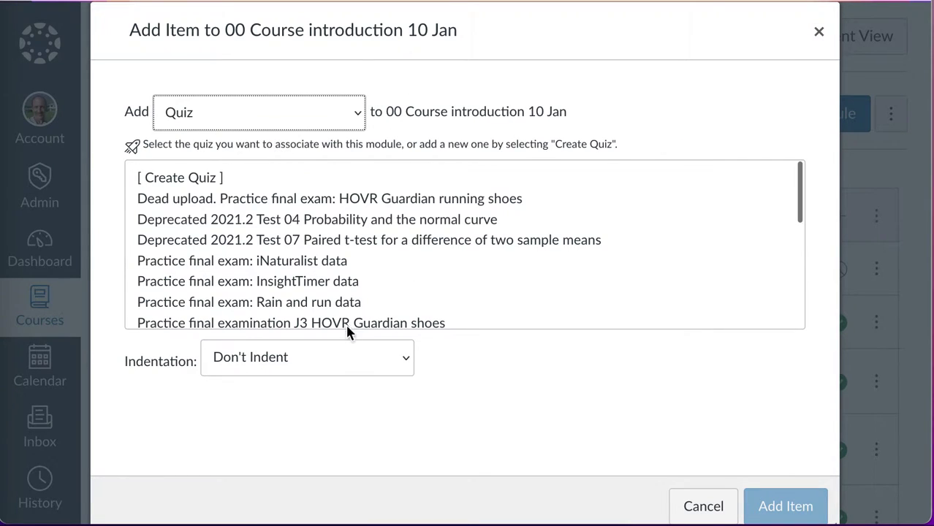
{"action": "scroll", "coordinate": [351, 289], "scroll_direction": "down", "scroll_amount": 5}
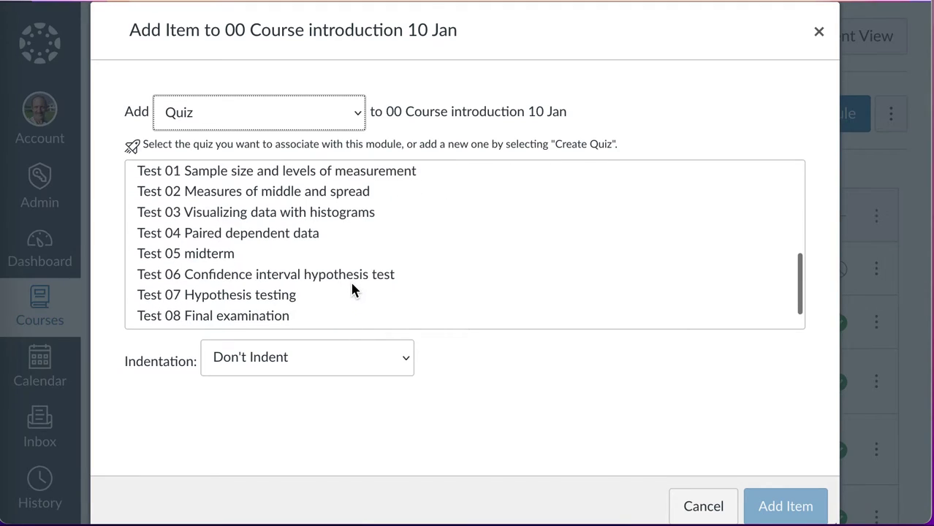
{"action": "scroll", "coordinate": [352, 289], "scroll_direction": "up", "scroll_amount": 2}
{"action": "scroll", "coordinate": [352, 289], "scroll_direction": "up", "scroll_amount": 3}
{"action": "left_click", "coordinate": [359, 120]}
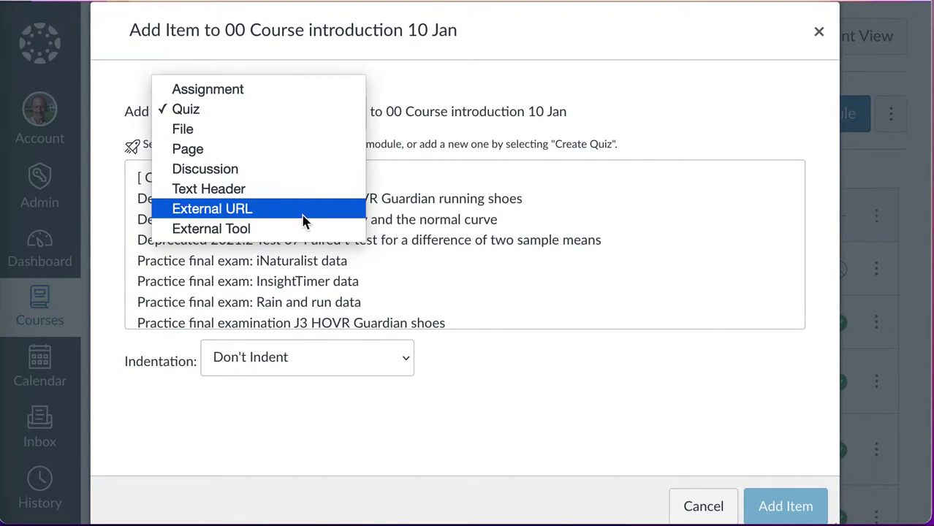
{"action": "left_click", "coordinate": [308, 90]}
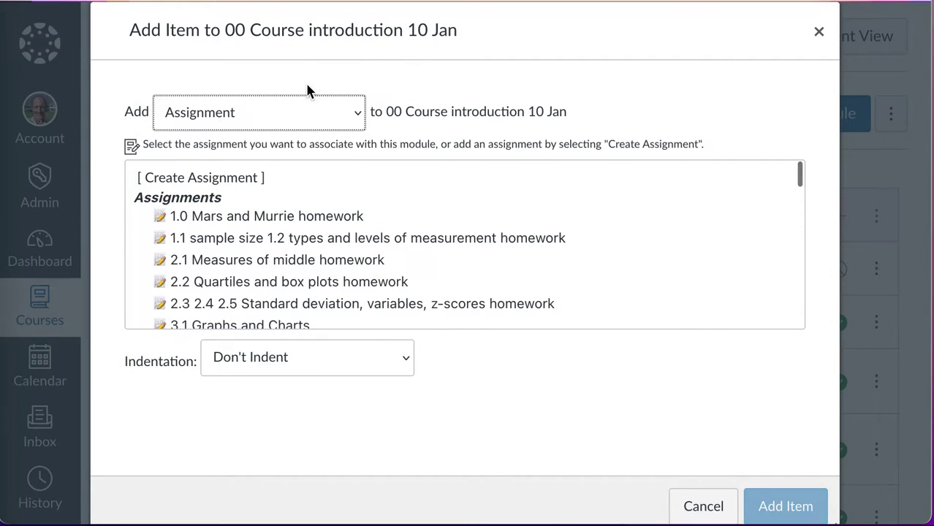
{"action": "left_click", "coordinate": [704, 512]}
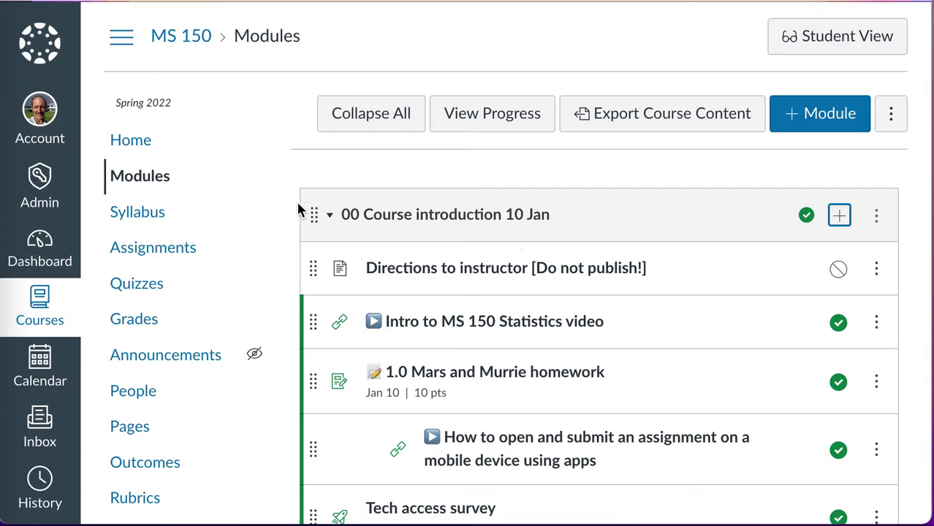
Open the course's Grades page and view the gradebook types, the column arrangement and filter options, and the import and export actions
{"action": "left_click", "coordinate": [146, 326]}
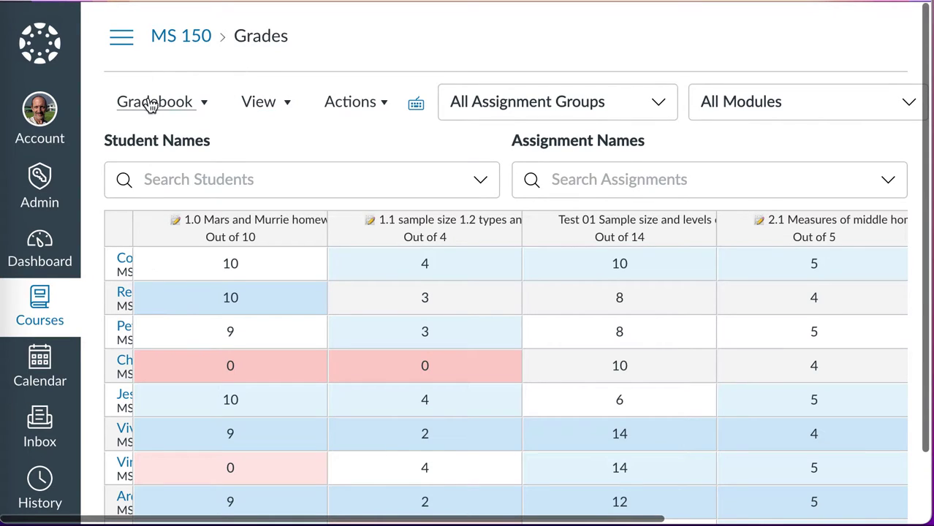
{"action": "left_click", "coordinate": [177, 108]}
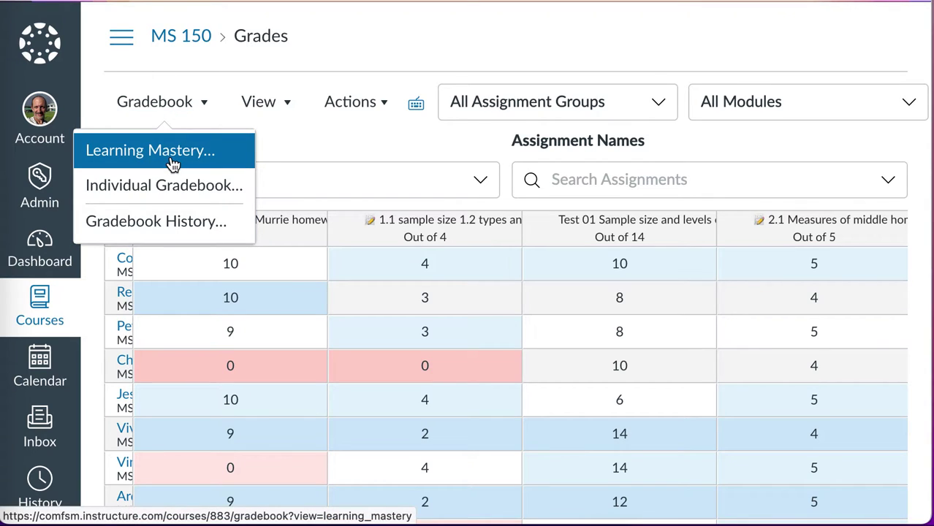
{"action": "left_click", "coordinate": [263, 103]}
{"action": "left_click", "coordinate": [266, 103]}
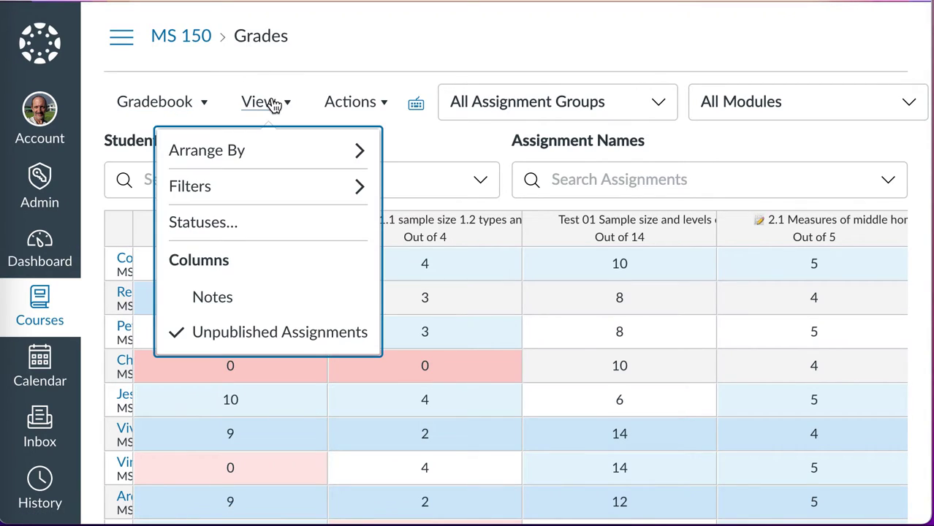
{"action": "mouse_move", "coordinate": [287, 152]}
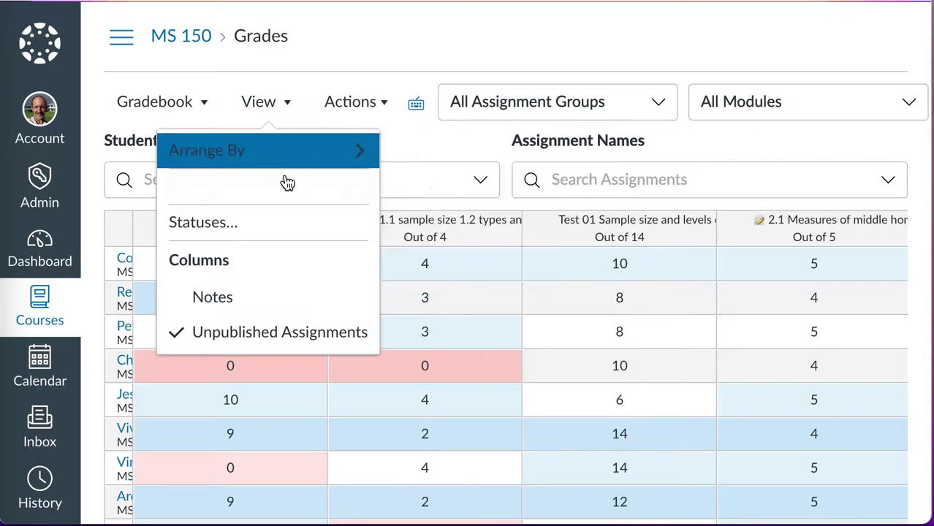
{"action": "mouse_move", "coordinate": [289, 190]}
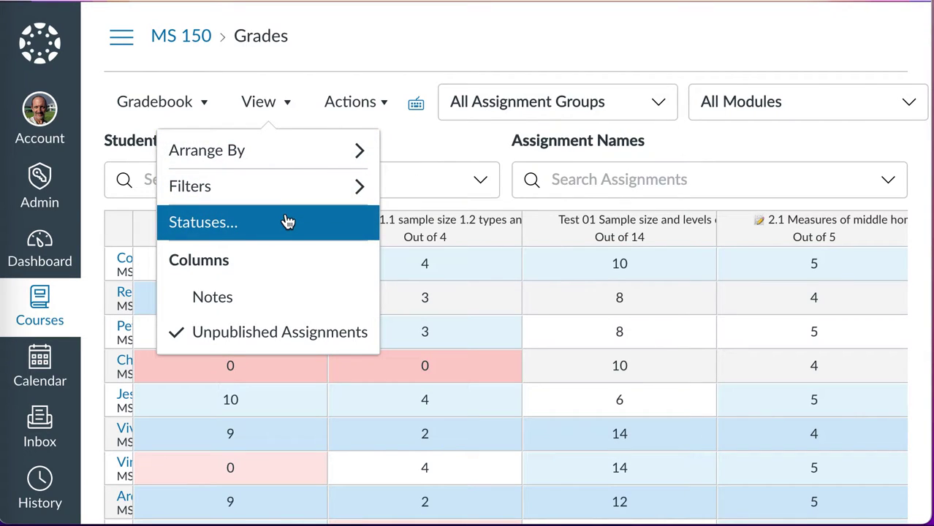
{"action": "mouse_move", "coordinate": [303, 135]}
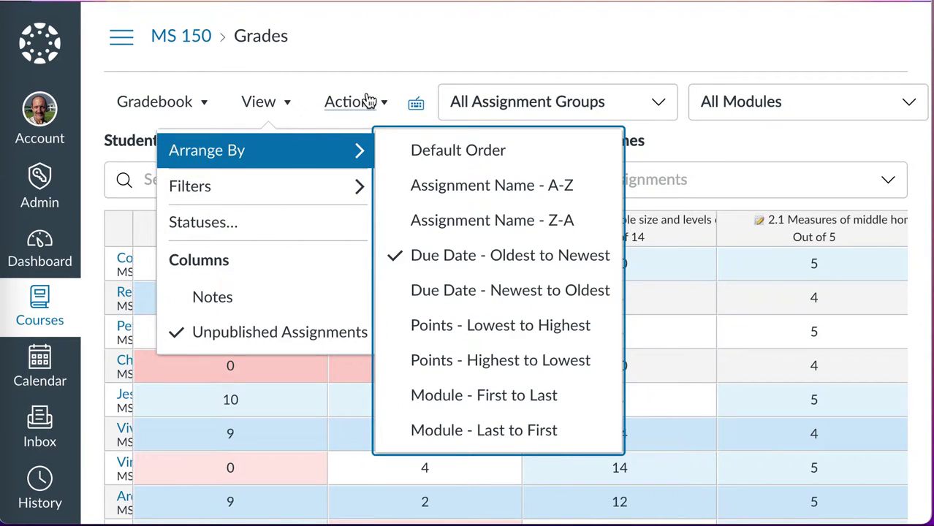
{"action": "left_click", "coordinate": [280, 107]}
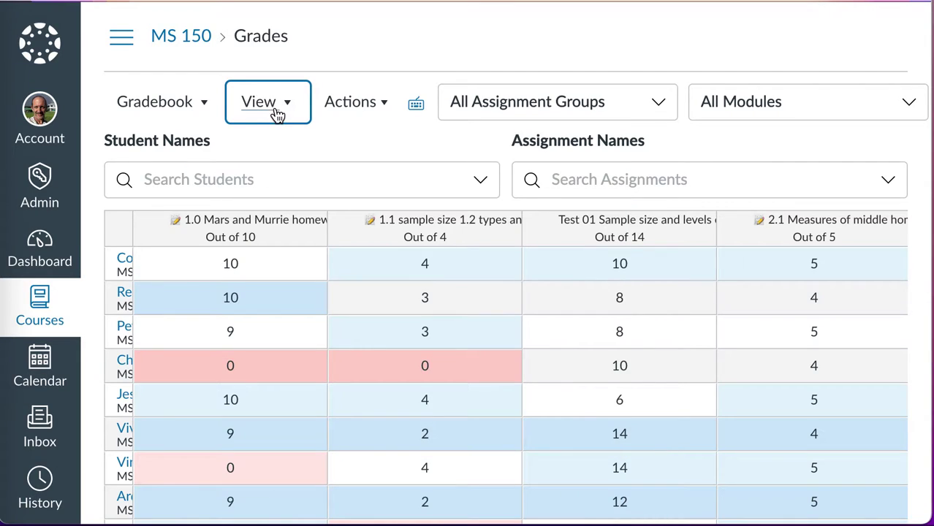
{"action": "left_click", "coordinate": [353, 110]}
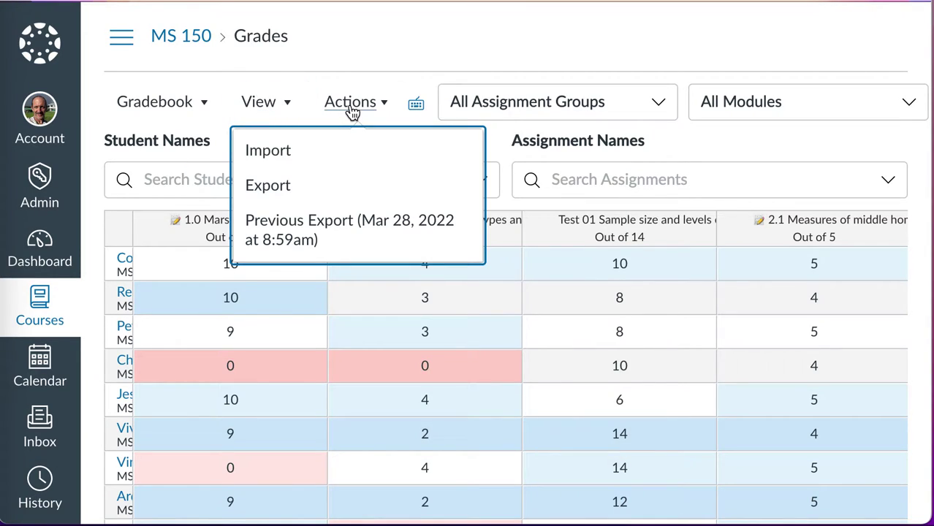
{"action": "left_click", "coordinate": [353, 110]}
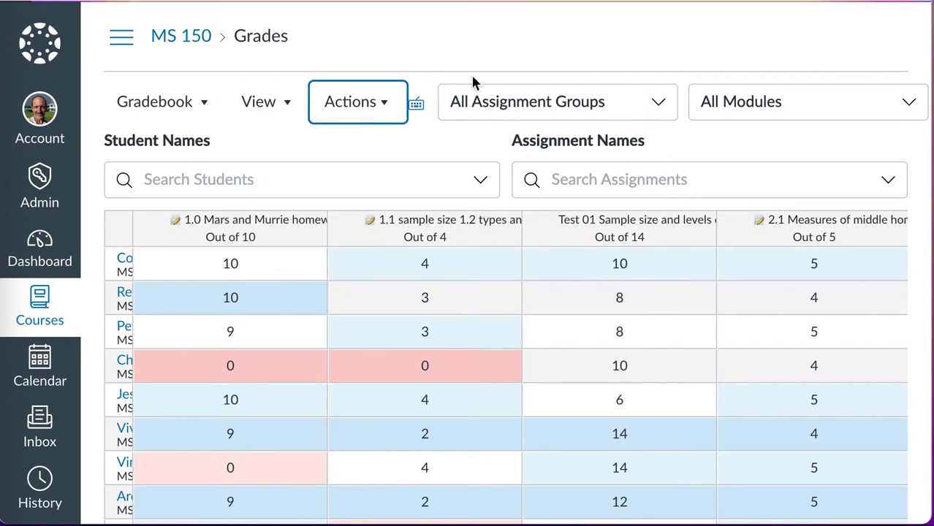
Filter the gradebook by the Assignments and Tests groups, view the module filter choices, and restore All Assignment Groups
{"action": "left_click", "coordinate": [648, 107]}
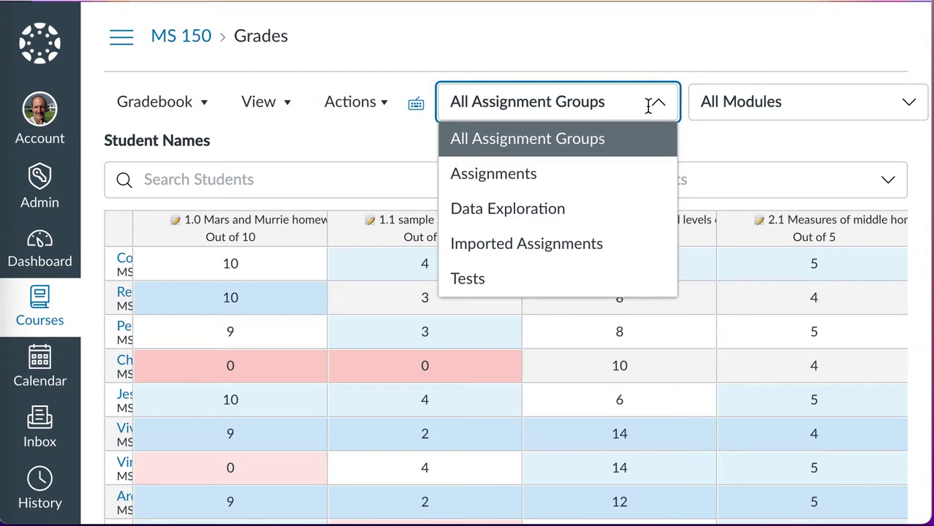
{"action": "left_click", "coordinate": [648, 107]}
{"action": "left_click", "coordinate": [648, 107]}
{"action": "left_click", "coordinate": [597, 187]}
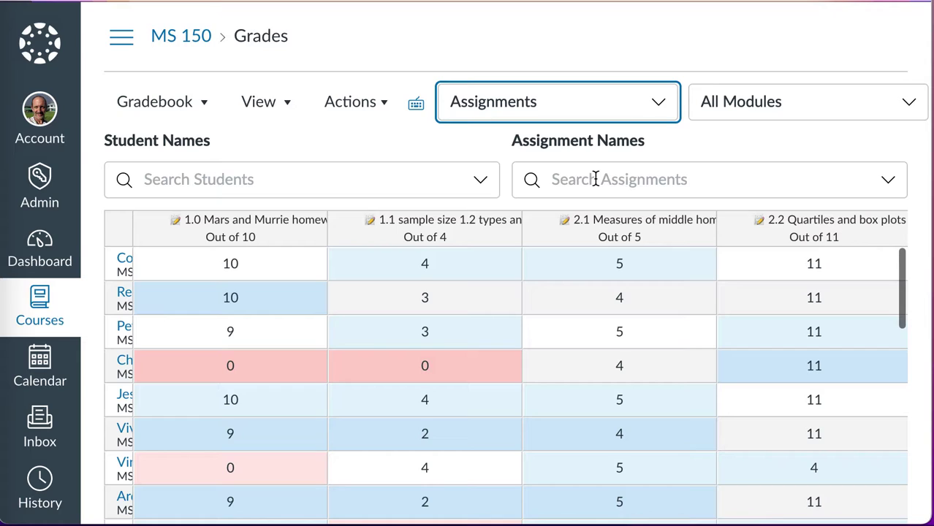
{"action": "left_click", "coordinate": [669, 103]}
{"action": "left_click", "coordinate": [542, 277]}
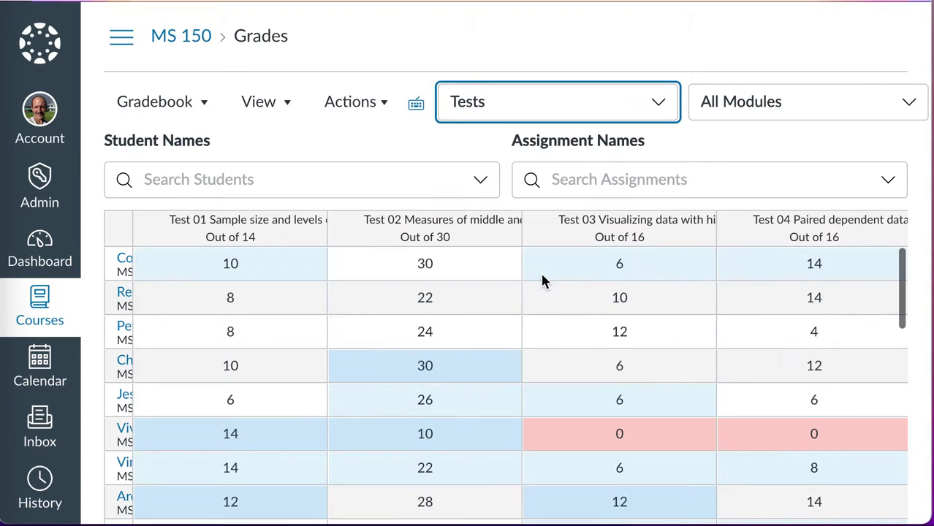
{"action": "left_click", "coordinate": [786, 103]}
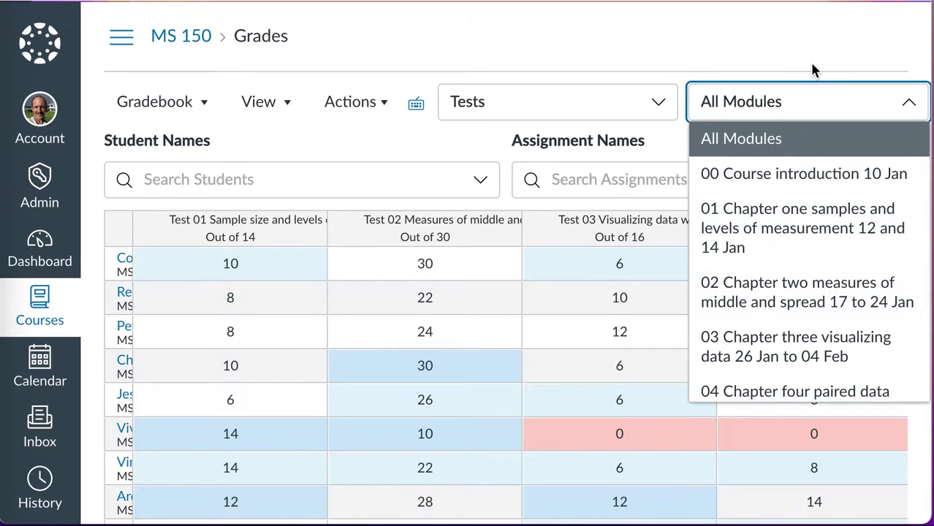
{"action": "left_click", "coordinate": [661, 104]}
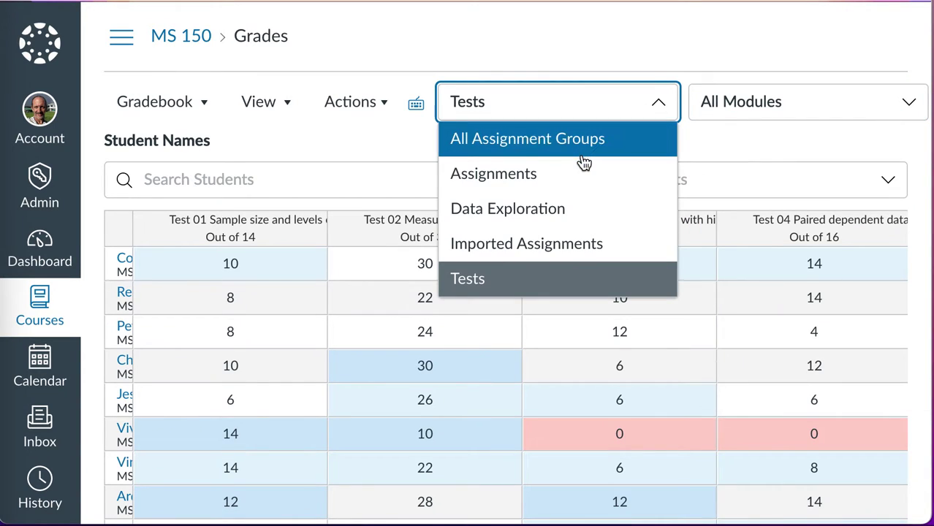
{"action": "left_click", "coordinate": [583, 157]}
View the section filter choices in the gradebook, leaving it on All Sections
{"action": "scroll", "coordinate": [716, 98], "scroll_direction": "right", "scroll_amount": 8}
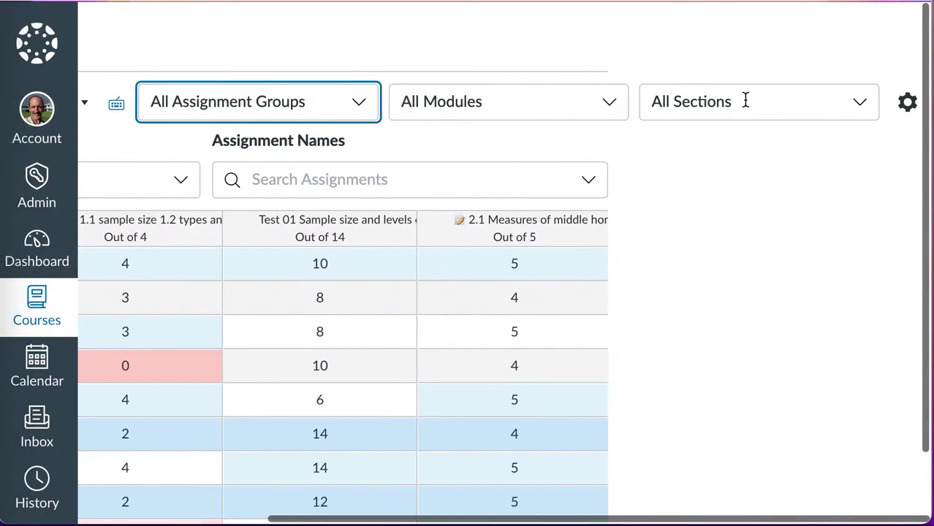
{"action": "left_click", "coordinate": [846, 100]}
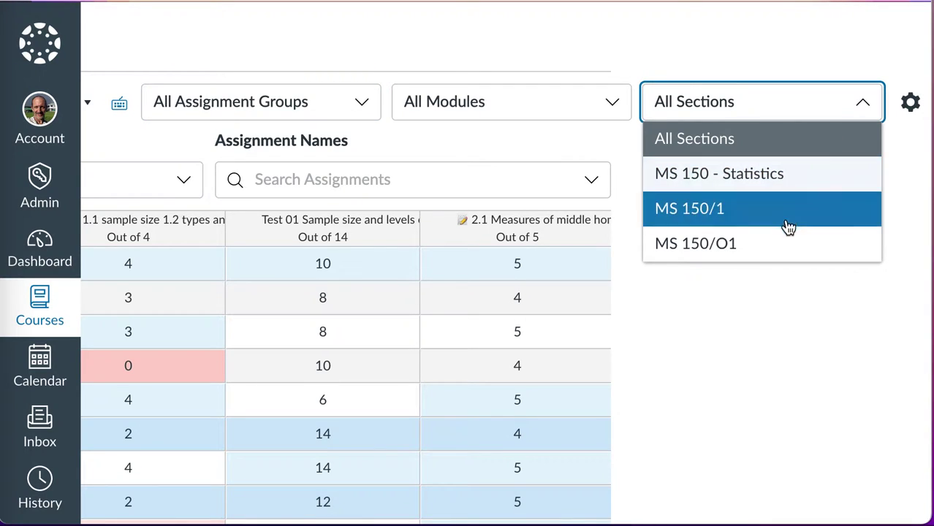
{"action": "left_click", "coordinate": [722, 32]}
{"action": "scroll", "coordinate": [719, 31], "scroll_direction": "left", "scroll_amount": 8}
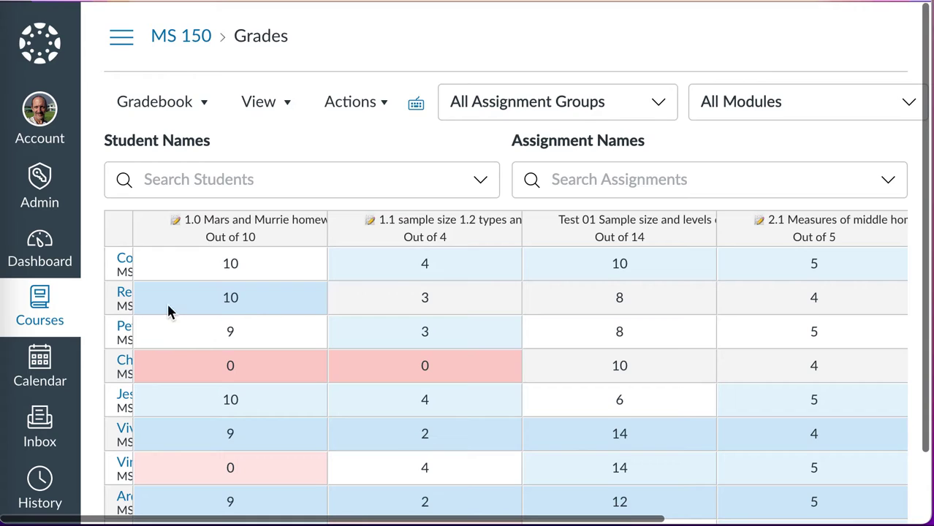
View the course's Announcements page, and open the front page under Pages to examine its content and additional options
{"action": "left_click", "coordinate": [121, 45]}
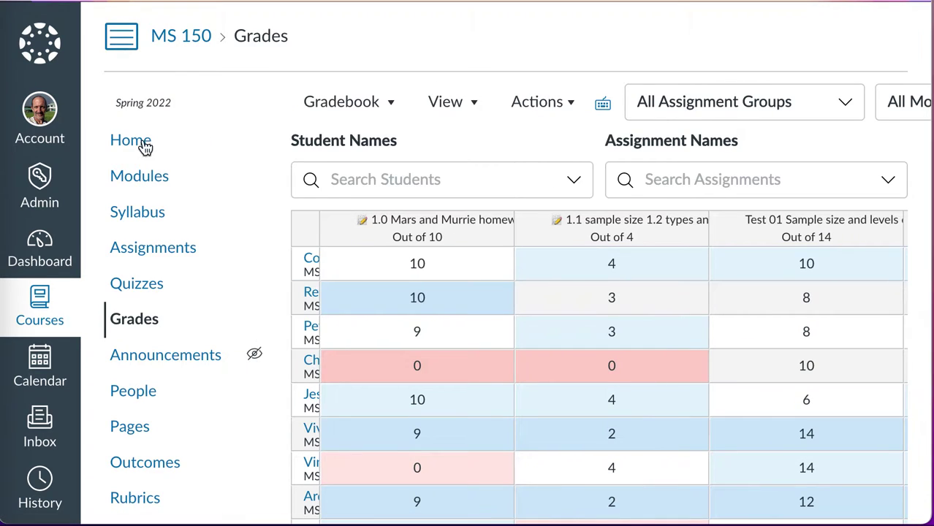
{"action": "left_click", "coordinate": [182, 357]}
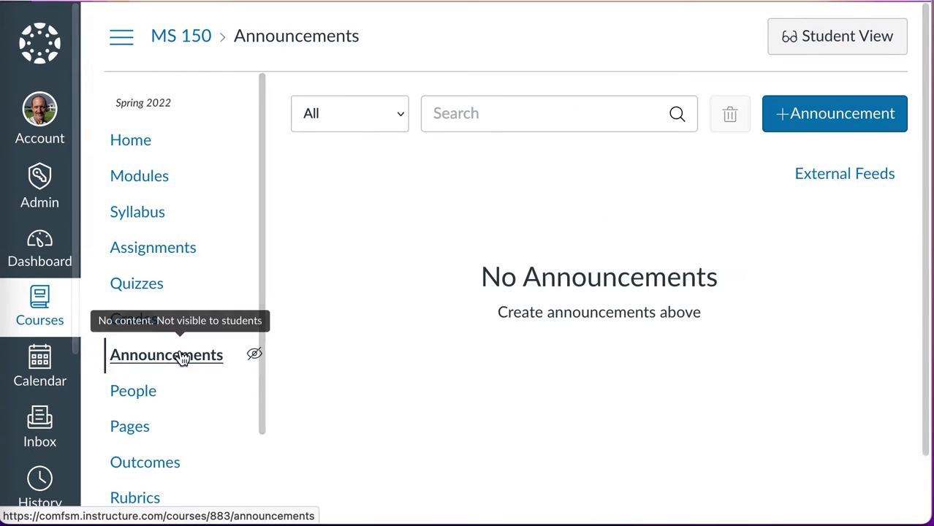
{"action": "left_click", "coordinate": [144, 434]}
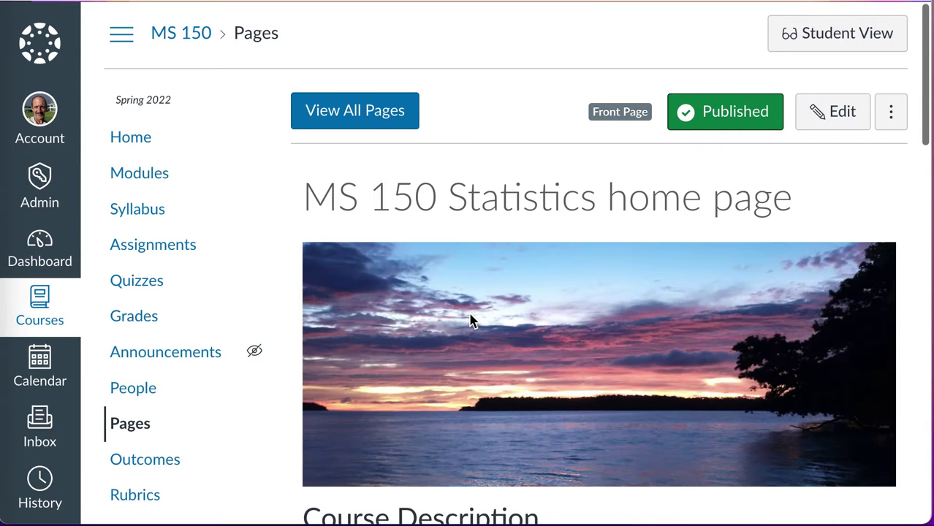
{"action": "left_click", "coordinate": [887, 123]}
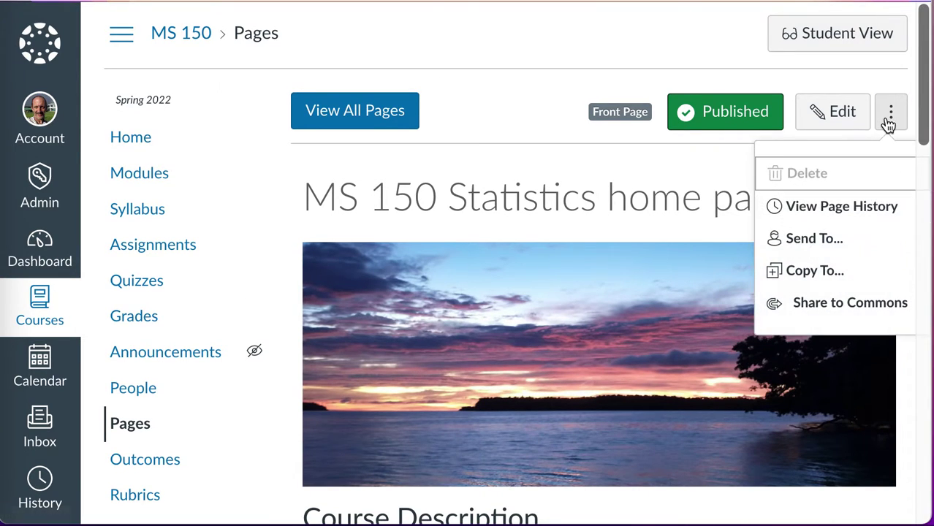
{"action": "left_click", "coordinate": [888, 124]}
{"action": "scroll", "coordinate": [694, 298], "scroll_direction": "down", "scroll_amount": 3}
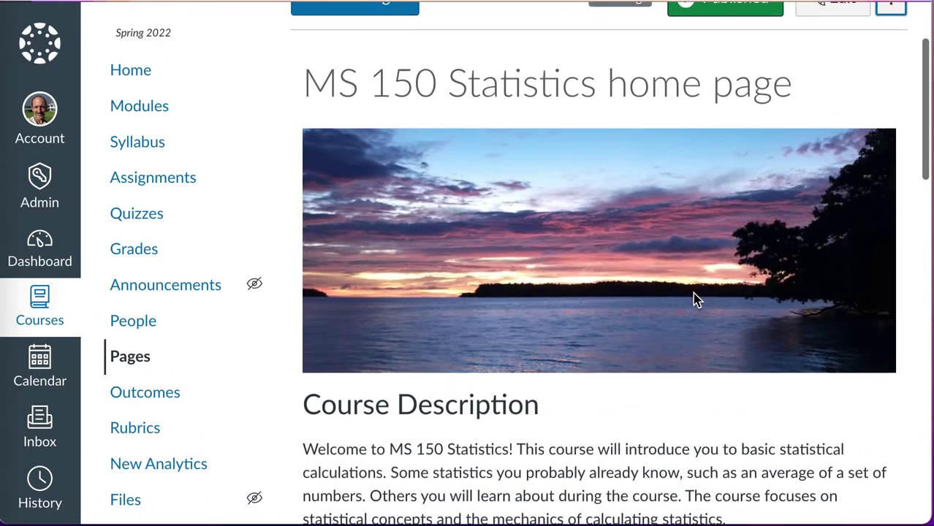
{"action": "scroll", "coordinate": [694, 299], "scroll_direction": "up", "scroll_amount": 4}
Display the list of all course pages and view the options for the MS 150 Statistics home page, including Remove as Front Page
{"action": "left_click", "coordinate": [395, 121]}
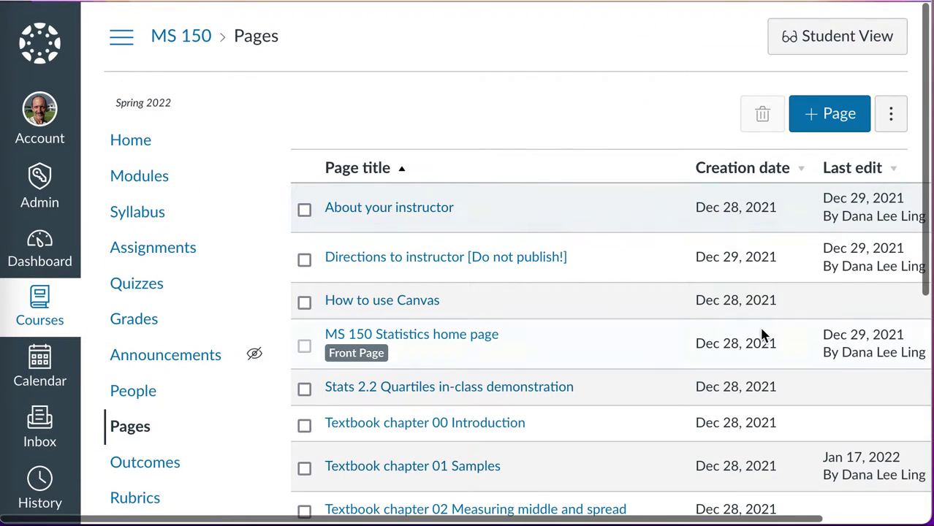
{"action": "scroll", "coordinate": [763, 336], "scroll_direction": "right", "scroll_amount": 3}
{"action": "left_click", "coordinate": [912, 357]}
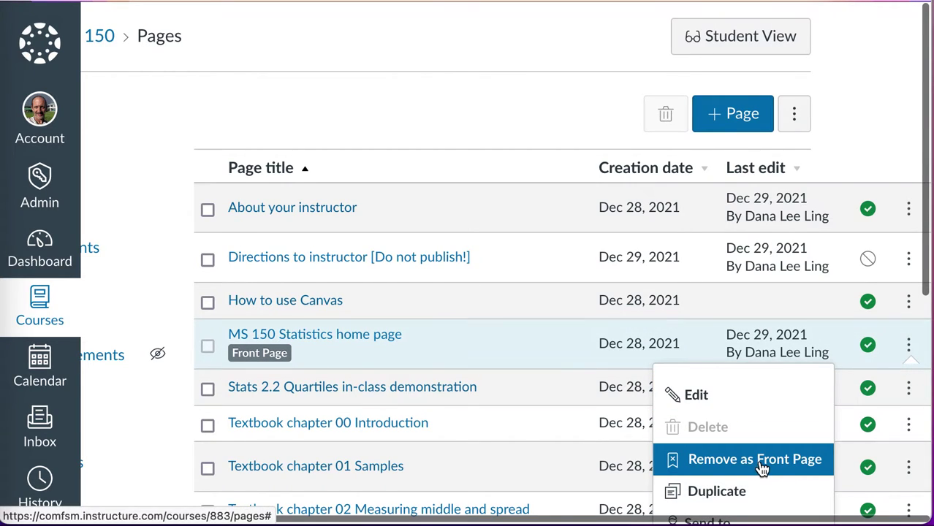
{"action": "left_click", "coordinate": [473, 90]}
{"action": "scroll", "coordinate": [473, 90], "scroll_direction": "left", "scroll_amount": 1}
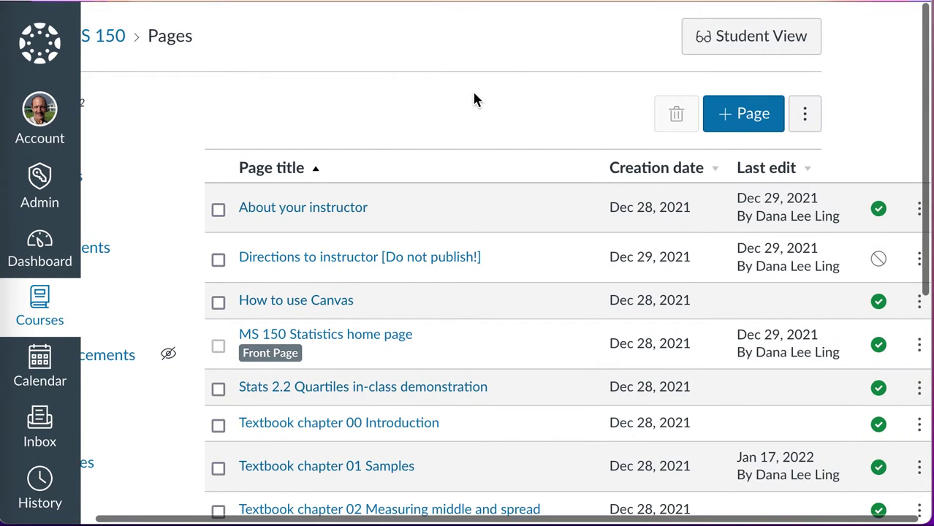
{"action": "scroll", "coordinate": [474, 99], "scroll_direction": "left", "scroll_amount": 2}
{"action": "scroll", "coordinate": [474, 99], "scroll_direction": "down", "scroll_amount": 2}
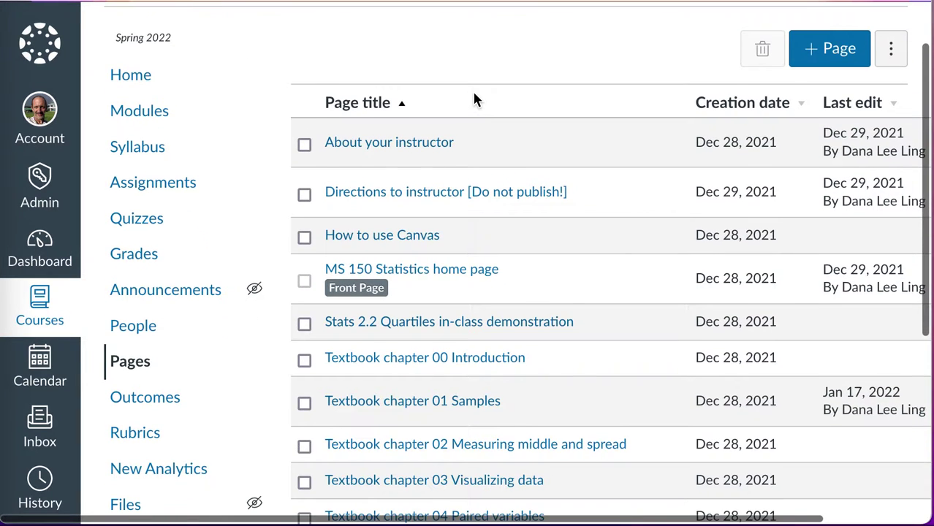
{"action": "right_click", "coordinate": [474, 99]}
Open the course's Home page and browse its modules down to chapter three
{"action": "left_click", "coordinate": [150, 110]}
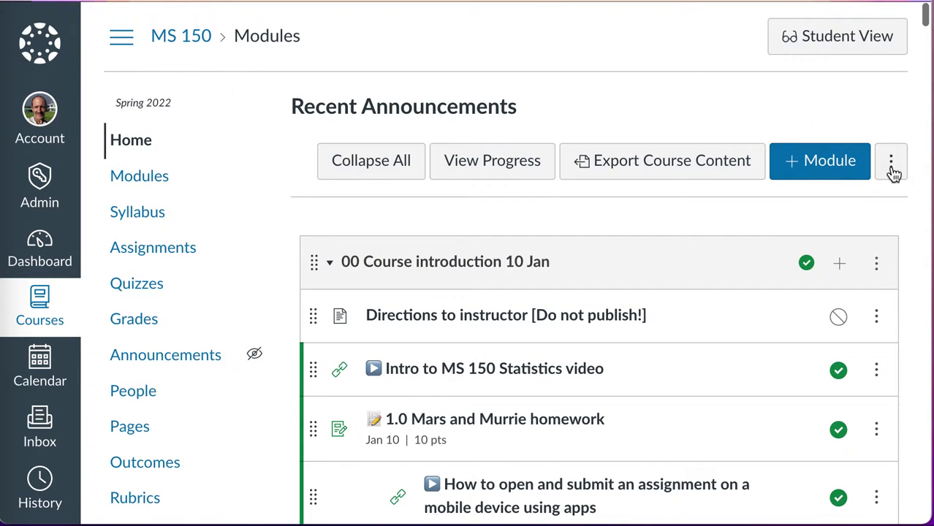
{"action": "left_click", "coordinate": [892, 167]}
{"action": "left_click", "coordinate": [691, 205]}
{"action": "scroll", "coordinate": [885, 292], "scroll_direction": "down", "scroll_amount": 12}
{"action": "scroll", "coordinate": [883, 293], "scroll_direction": "down", "scroll_amount": 20}
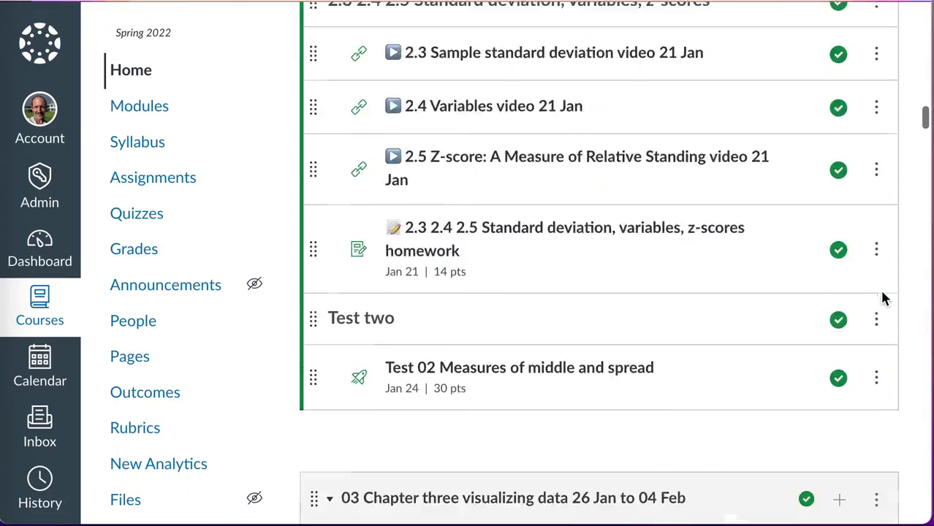
View the choices for the course home page at the end of the modules list, and close them without saving
{"action": "scroll", "coordinate": [883, 296], "scroll_direction": "down", "scroll_amount": 20}
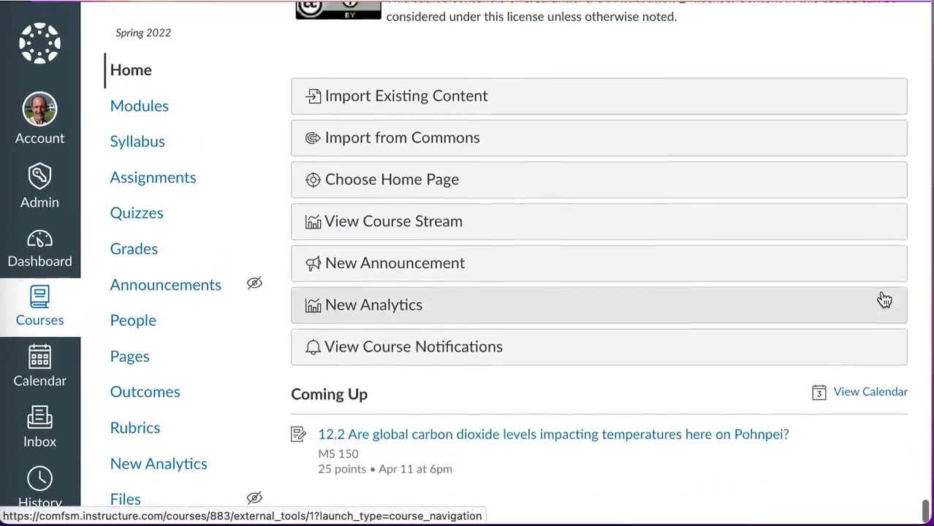
{"action": "left_click", "coordinate": [476, 194]}
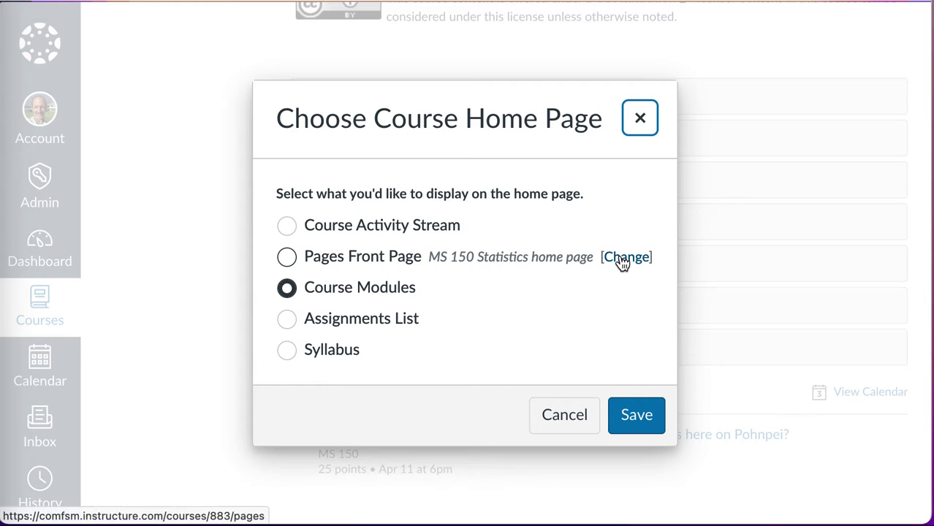
{"action": "left_click", "coordinate": [550, 416]}
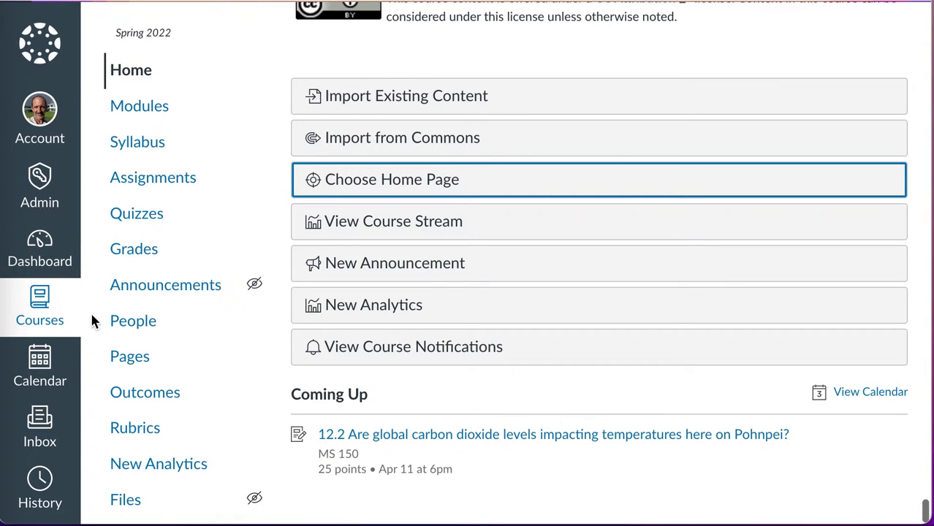
Display the list of all course pages and browse it through the textbook chapters and their published status
{"action": "left_click", "coordinate": [125, 369]}
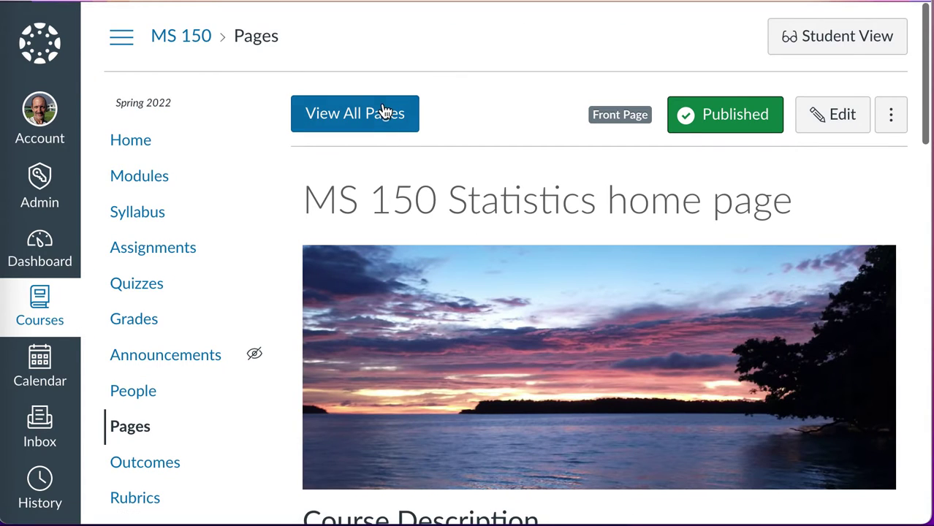
{"action": "left_click", "coordinate": [381, 110]}
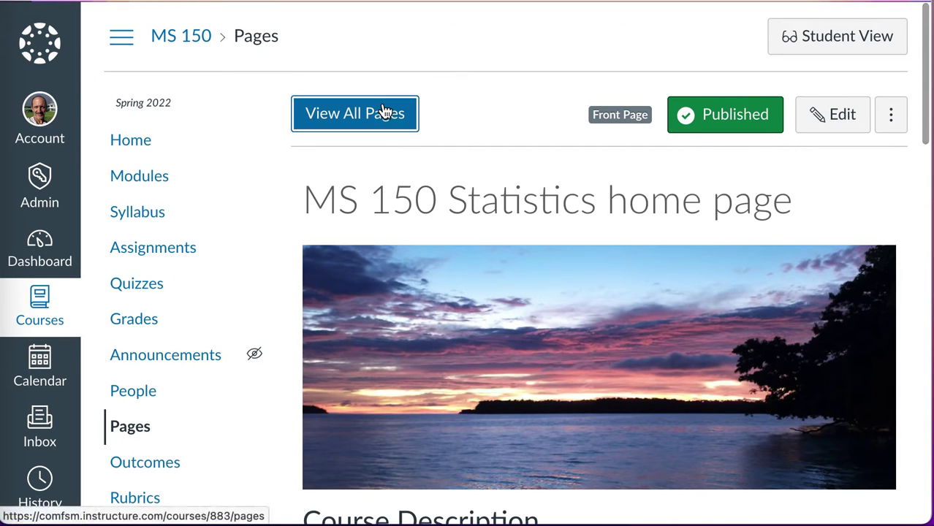
{"action": "scroll", "coordinate": [556, 264], "scroll_direction": "down", "scroll_amount": 3}
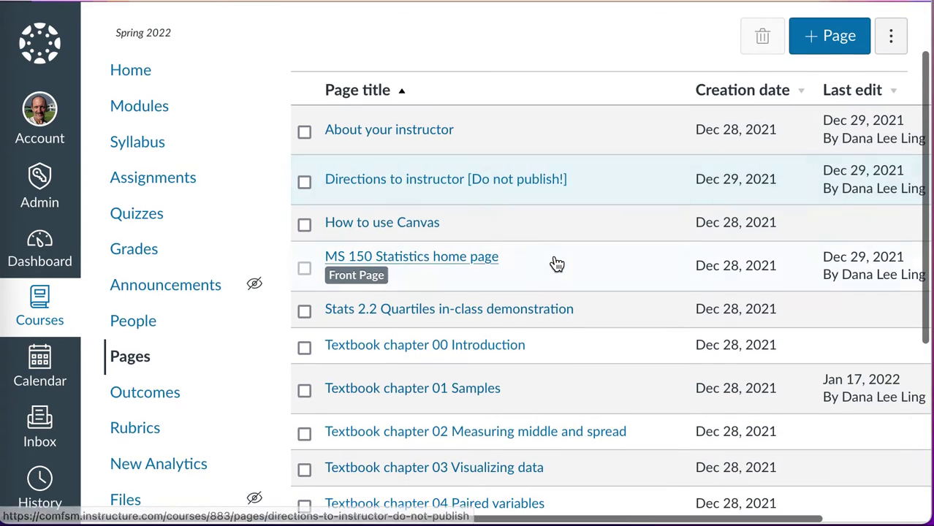
{"action": "scroll", "coordinate": [557, 263], "scroll_direction": "down", "scroll_amount": 10}
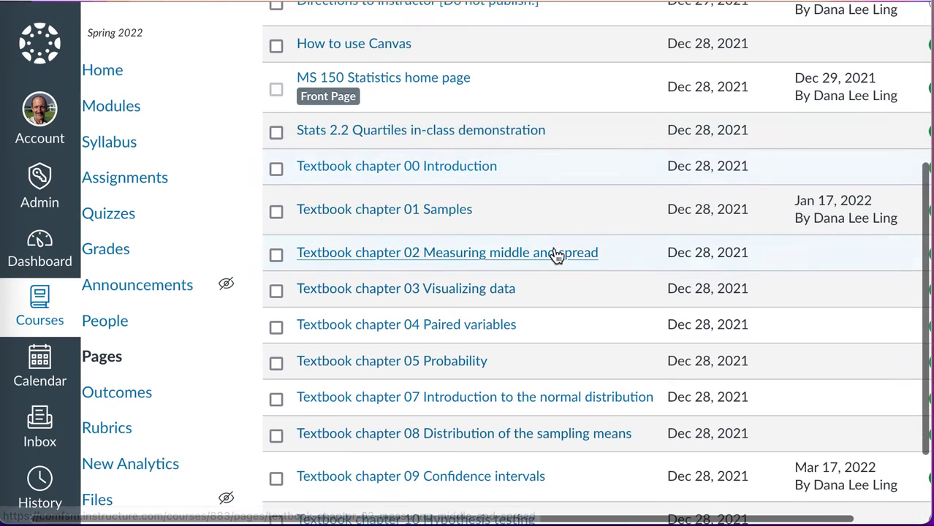
{"action": "scroll", "coordinate": [558, 256], "scroll_direction": "right", "scroll_amount": 2}
{"action": "scroll", "coordinate": [557, 256], "scroll_direction": "down", "scroll_amount": 2}
{"action": "scroll", "coordinate": [557, 256], "scroll_direction": "right", "scroll_amount": 1}
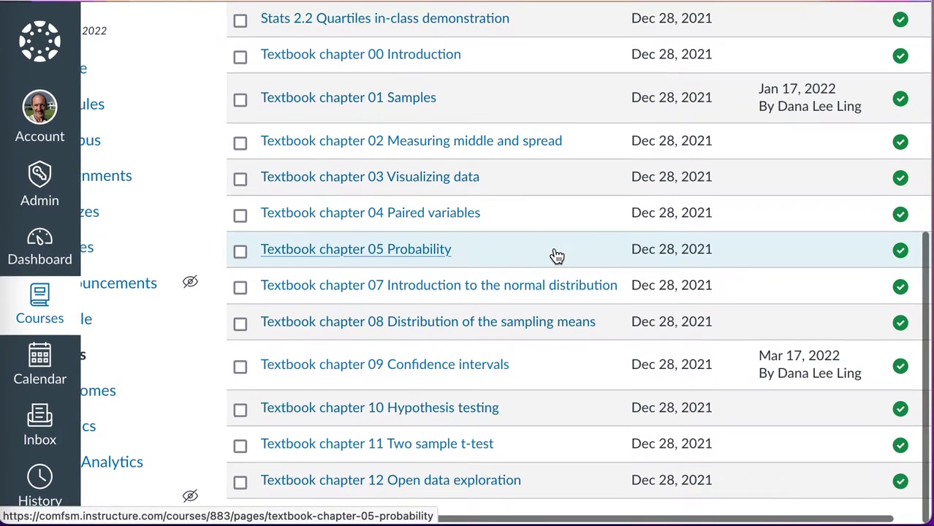
Open the page Textbook chapter 04 Paired variables and examine its content down to the advanced topic on linear regressions
{"action": "left_click", "coordinate": [371, 214]}
{"action": "scroll", "coordinate": [408, 438], "scroll_direction": "down", "scroll_amount": 10}
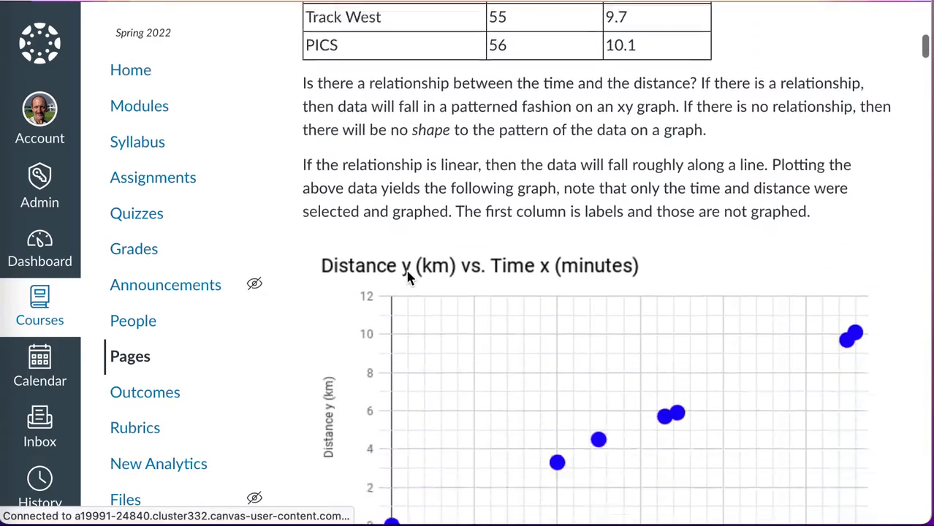
{"action": "scroll", "coordinate": [408, 274], "scroll_direction": "down", "scroll_amount": 15}
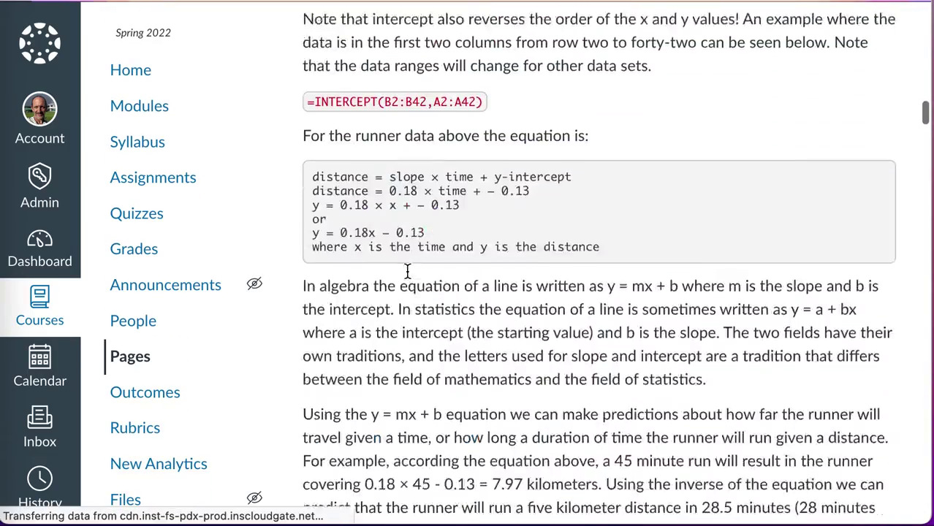
{"action": "scroll", "coordinate": [407, 270], "scroll_direction": "down", "scroll_amount": 5}
{"action": "scroll", "coordinate": [407, 270], "scroll_direction": "up", "scroll_amount": 8}
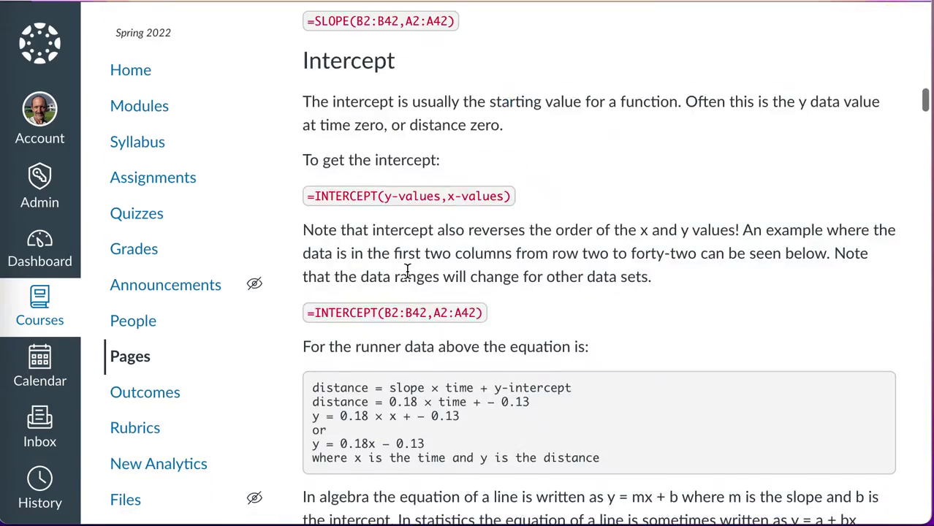
{"action": "scroll", "coordinate": [408, 270], "scroll_direction": "down", "scroll_amount": 8}
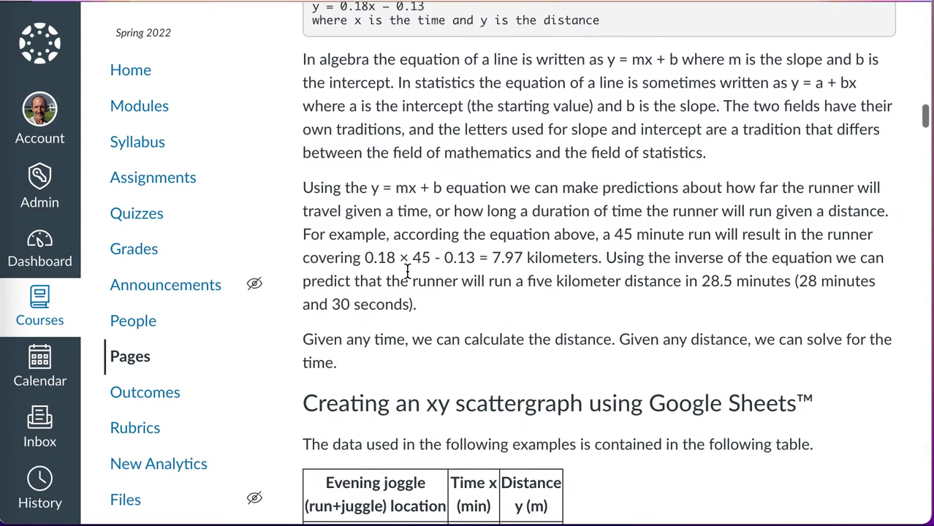
{"action": "scroll", "coordinate": [408, 277], "scroll_direction": "down", "scroll_amount": 15}
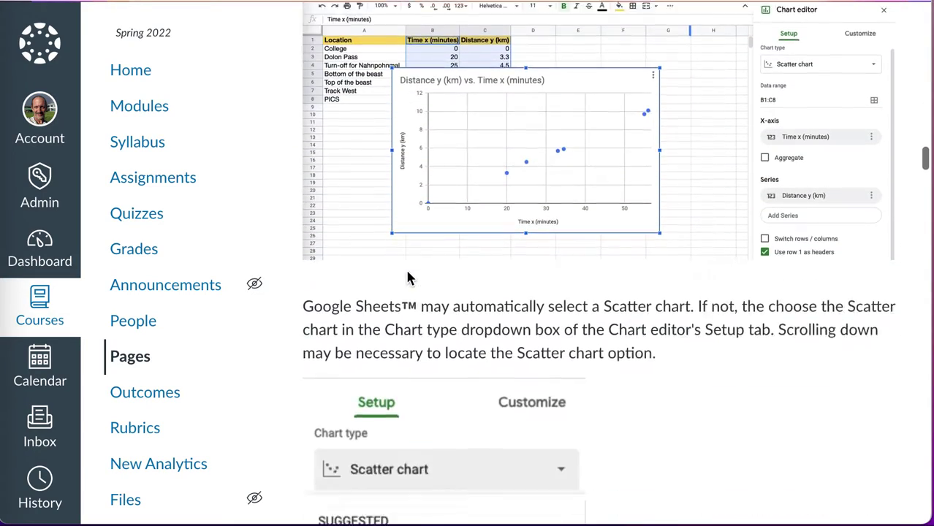
{"action": "scroll", "coordinate": [408, 278], "scroll_direction": "down", "scroll_amount": 20}
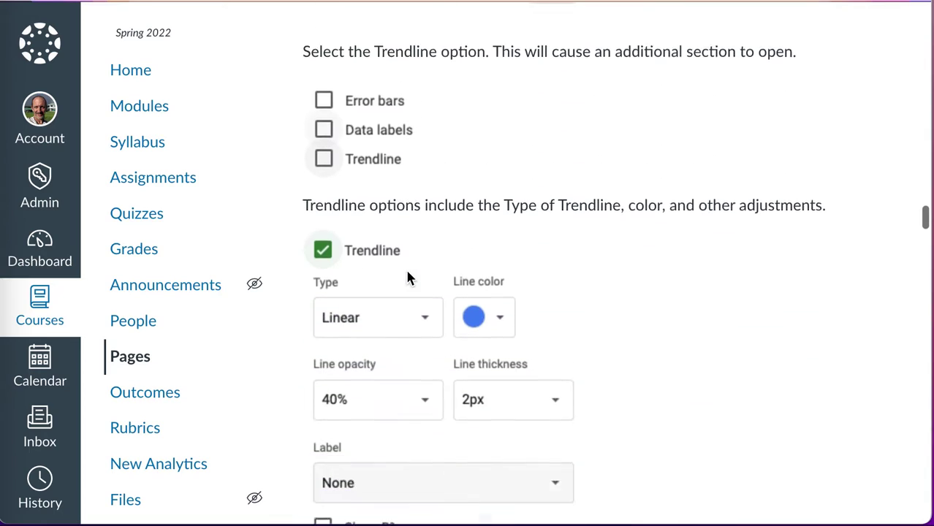
{"action": "scroll", "coordinate": [408, 278], "scroll_direction": "down", "scroll_amount": 10}
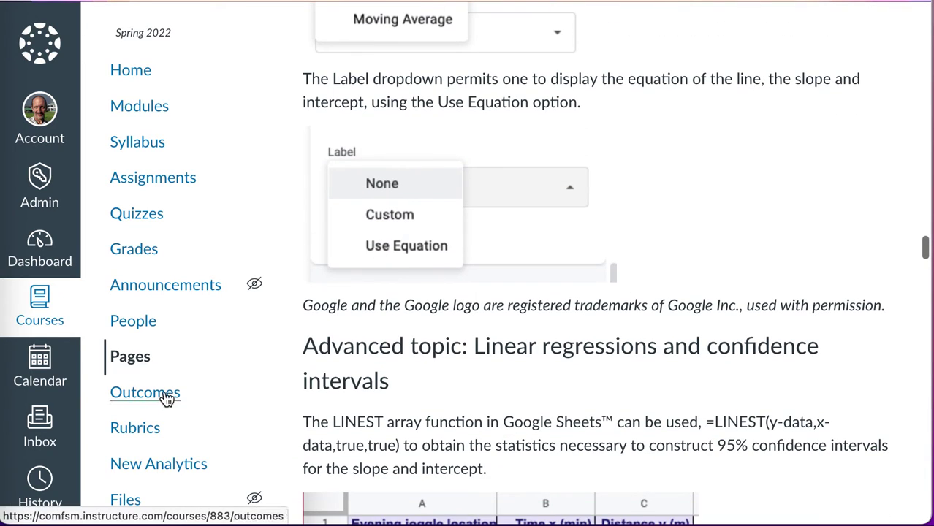
{"action": "scroll", "coordinate": [380, 426], "scroll_direction": "down", "scroll_amount": 2}
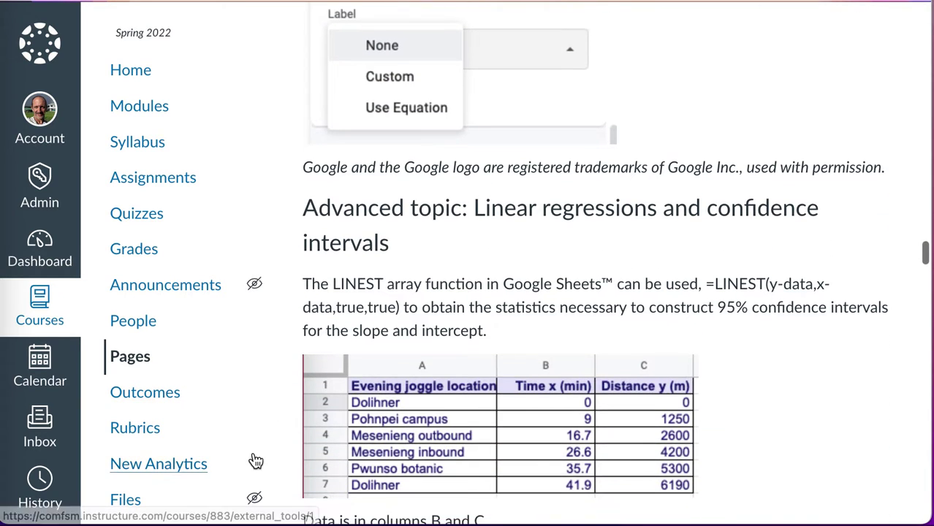
Open the course's Rubrics, view the criteria and ratings of the Data Exploration rubric, and return to the rubrics list
{"action": "left_click", "coordinate": [122, 432]}
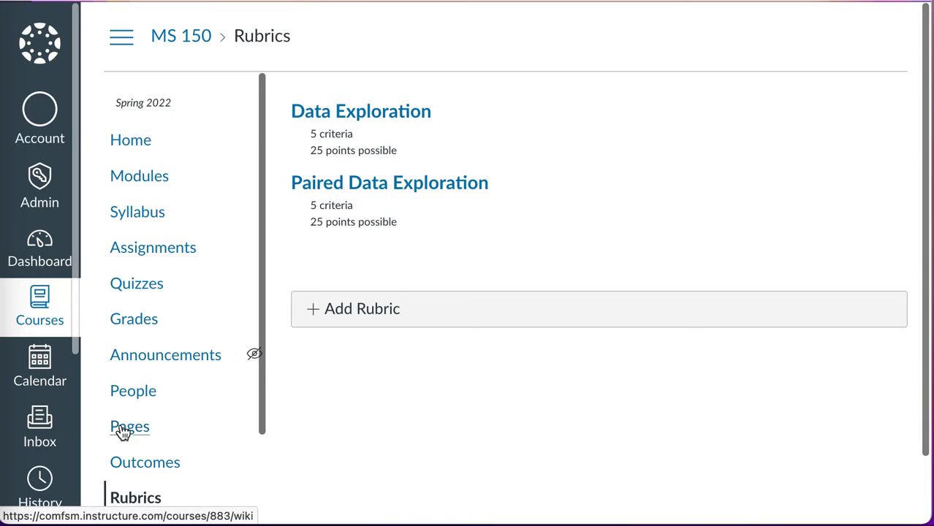
{"action": "left_click", "coordinate": [377, 121]}
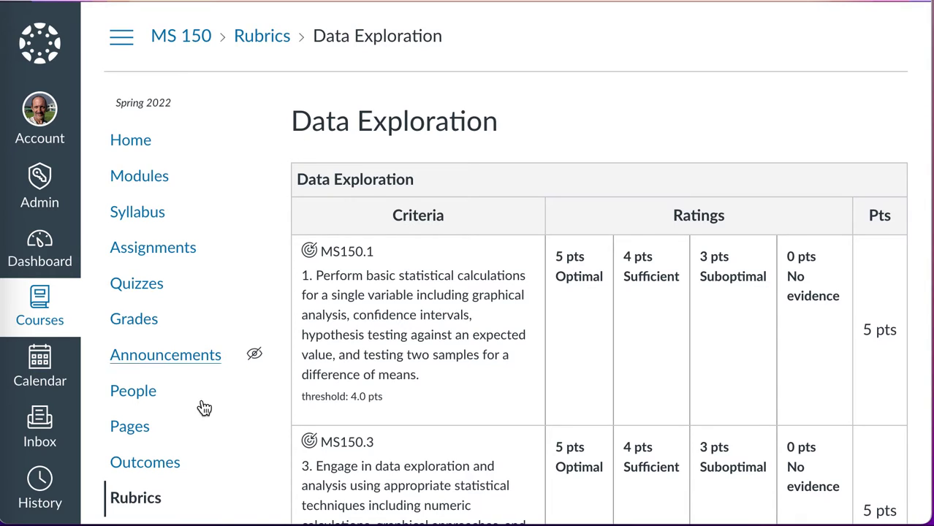
{"action": "left_click", "coordinate": [262, 37]}
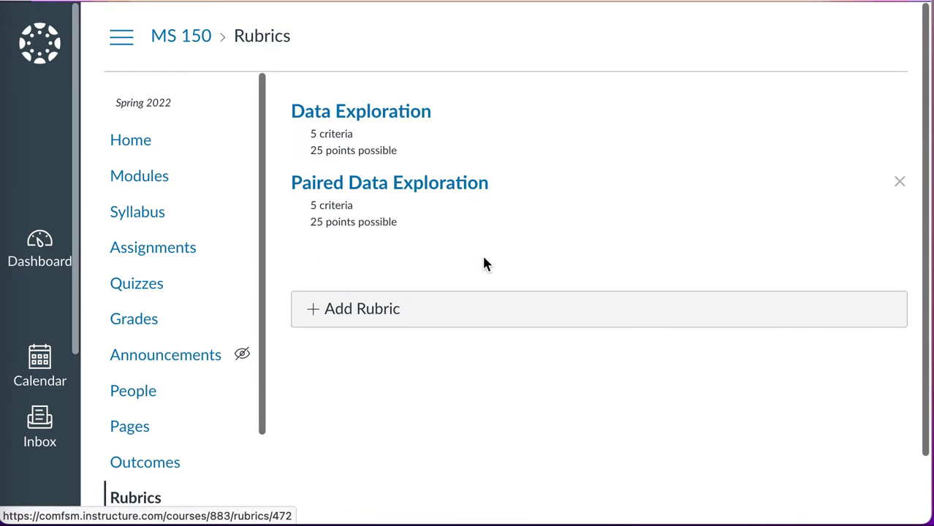
View the form for adding a new rubric and cancel it without creating one
{"action": "left_click", "coordinate": [319, 311]}
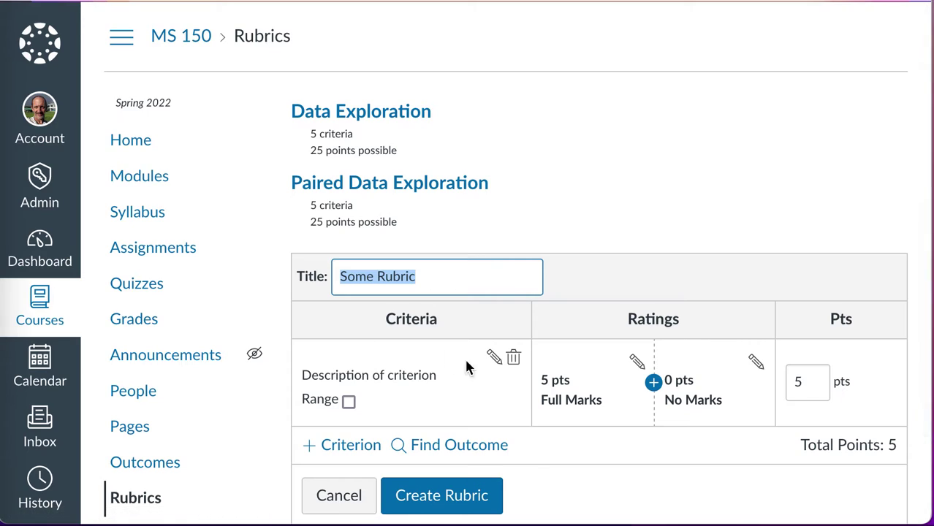
{"action": "left_click", "coordinate": [341, 496]}
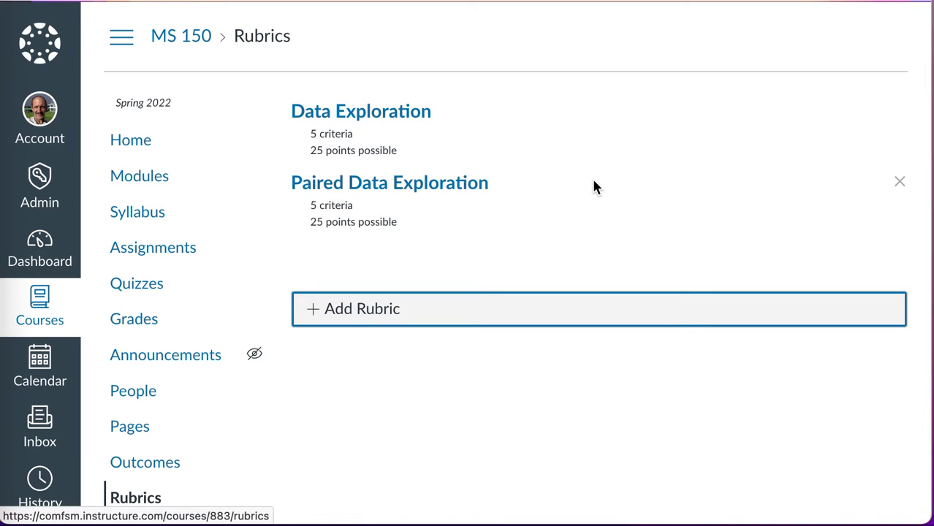
{"action": "scroll", "coordinate": [594, 188], "scroll_direction": "down", "scroll_amount": 1}
{"action": "scroll", "coordinate": [593, 188], "scroll_direction": "up", "scroll_amount": 1}
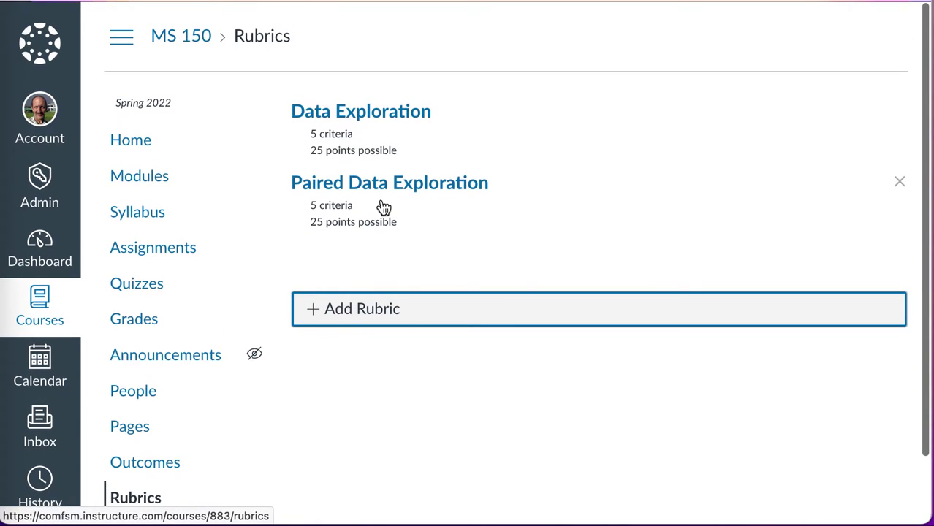
Open the course's Assignments page and examine the Assignments and Data Exploration groups, returning to the start of the list
{"action": "left_click", "coordinate": [162, 259]}
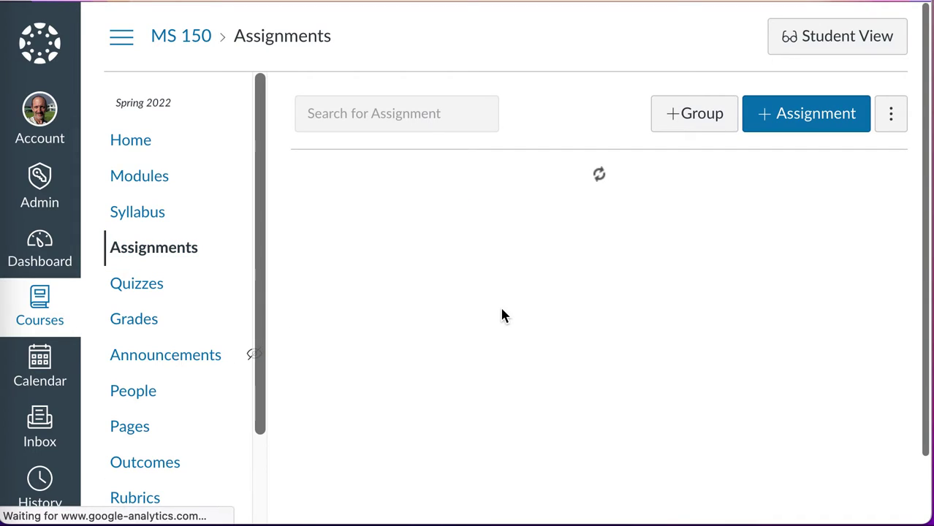
{"action": "scroll", "coordinate": [503, 315], "scroll_direction": "down", "scroll_amount": 13}
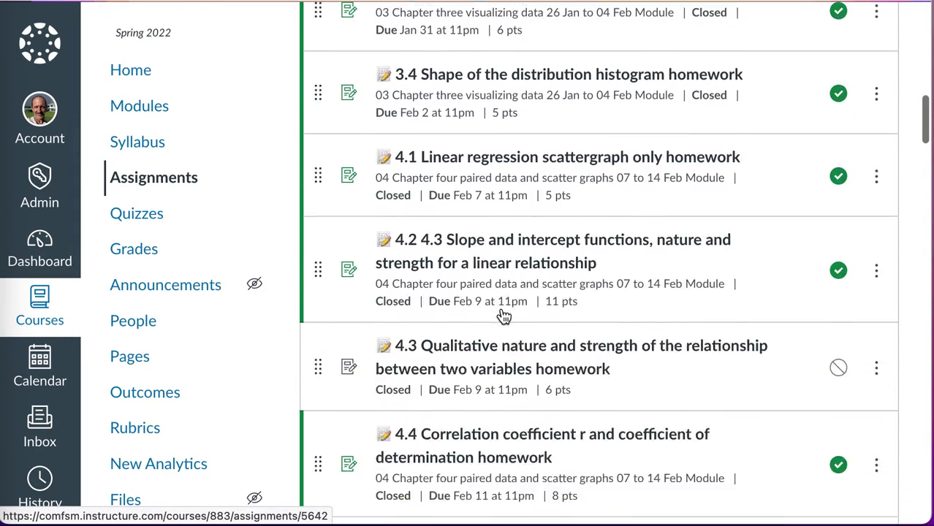
{"action": "scroll", "coordinate": [503, 315], "scroll_direction": "down", "scroll_amount": 15}
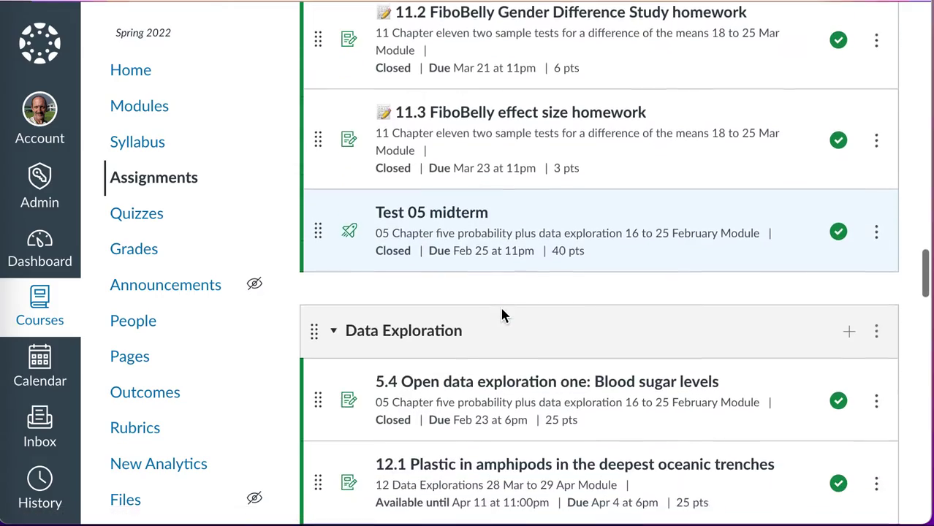
{"action": "scroll", "coordinate": [501, 315], "scroll_direction": "down", "scroll_amount": 2}
{"action": "scroll", "coordinate": [502, 315], "scroll_direction": "up", "scroll_amount": 4}
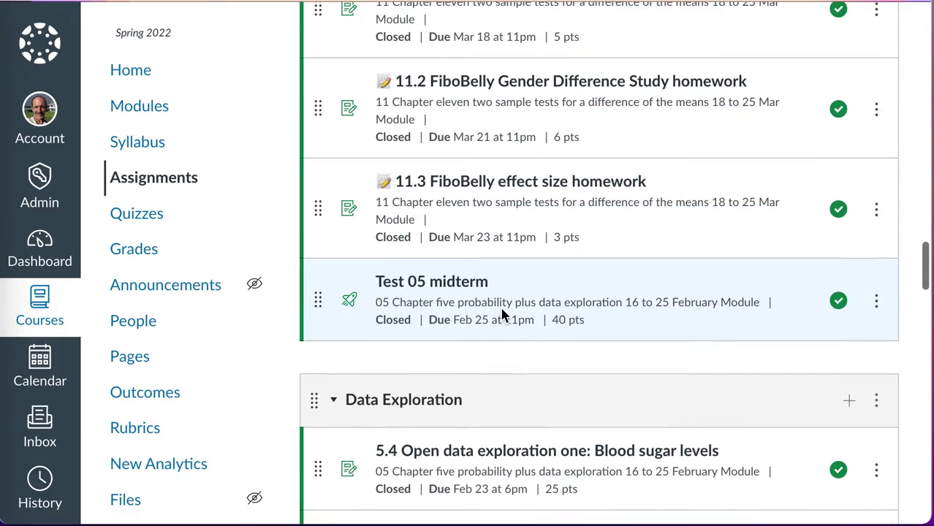
{"action": "scroll", "coordinate": [502, 315], "scroll_direction": "down", "scroll_amount": 1}
{"action": "scroll", "coordinate": [502, 315], "scroll_direction": "down", "scroll_amount": 5}
{"action": "scroll", "coordinate": [502, 316], "scroll_direction": "up", "scroll_amount": 12}
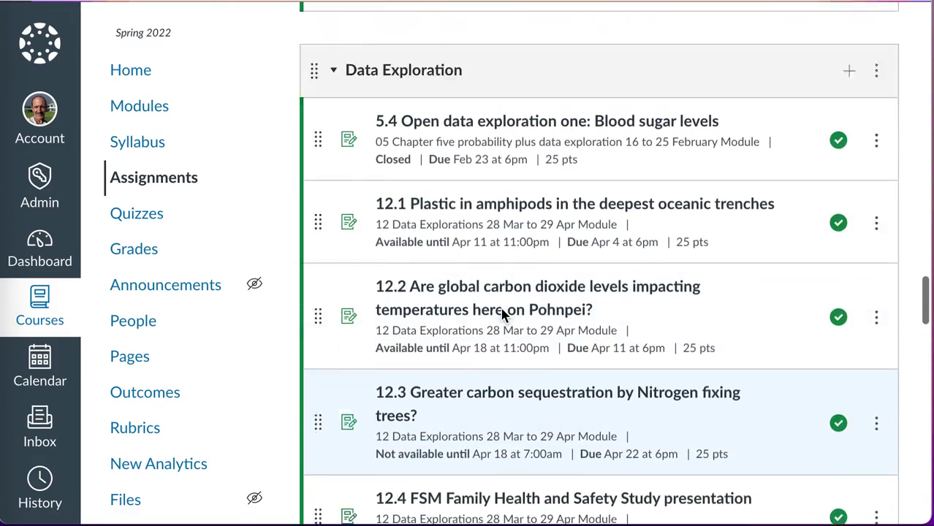
{"action": "scroll", "coordinate": [501, 315], "scroll_direction": "up", "scroll_amount": 15}
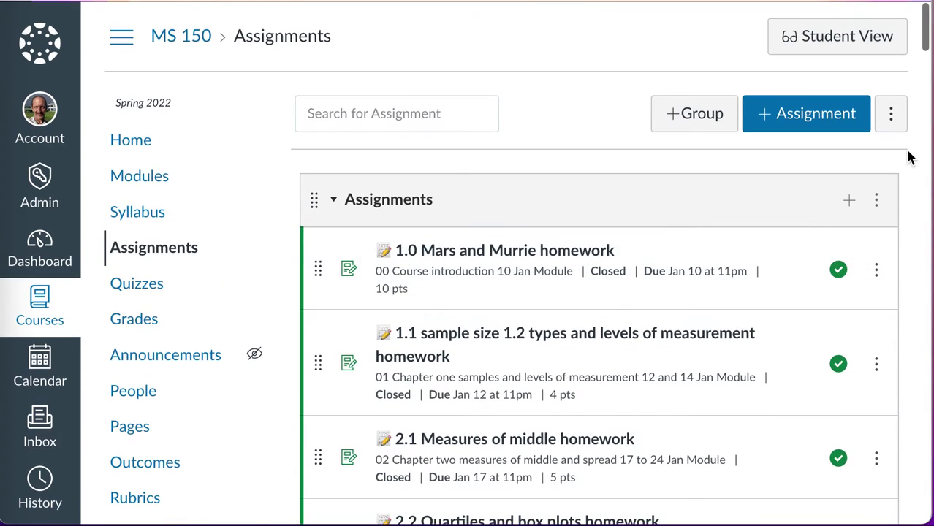
View the Assignment Groups Weight settings with final grade weighting by assignment groups turned on, and cancel without saving
{"action": "left_click", "coordinate": [892, 117]}
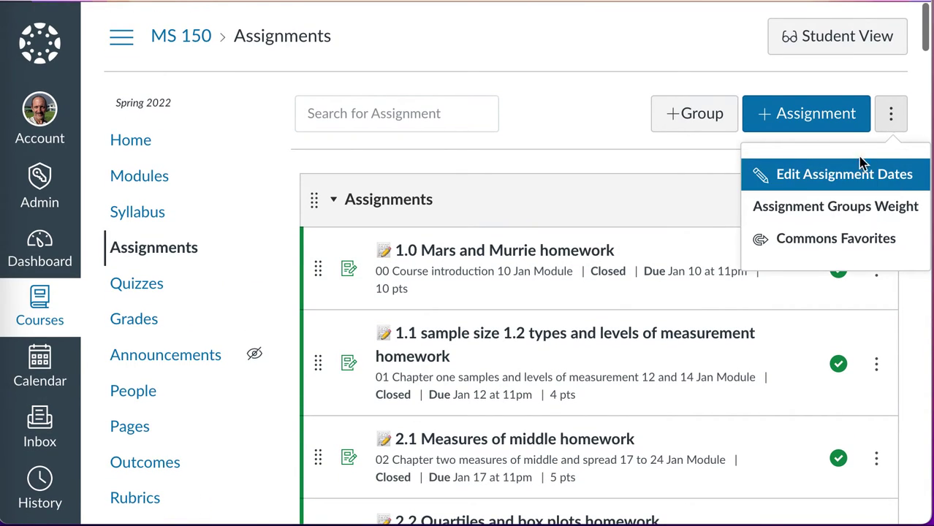
{"action": "left_click", "coordinate": [834, 208]}
{"action": "left_click", "coordinate": [386, 112]}
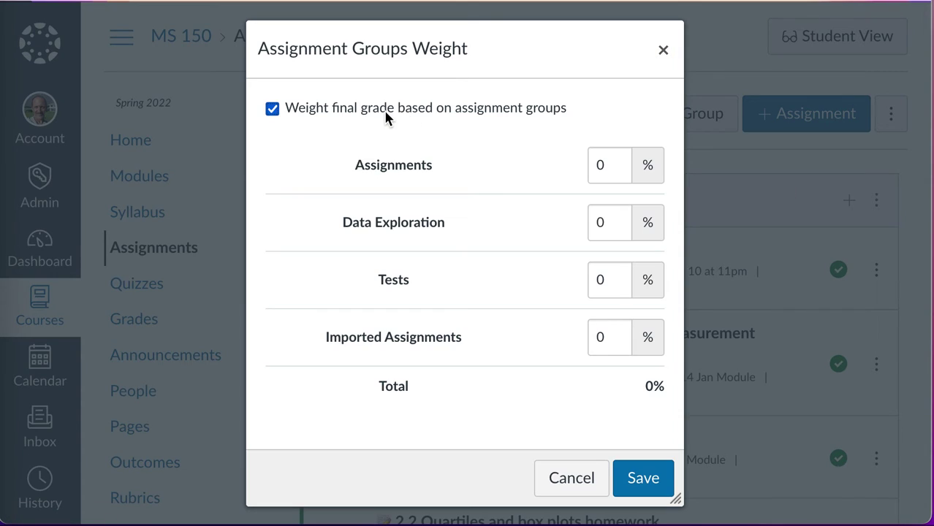
{"action": "left_click", "coordinate": [571, 479]}
Browse the assignment groups down to Imported Assignments and back up to the Data Exploration group
{"action": "scroll", "coordinate": [569, 473], "scroll_direction": "down", "scroll_amount": 20}
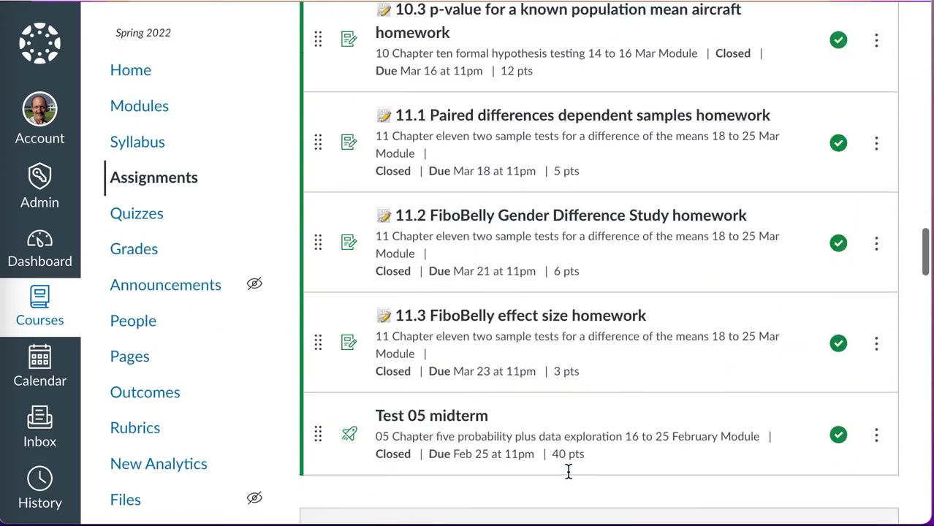
{"action": "scroll", "coordinate": [569, 472], "scroll_direction": "down", "scroll_amount": 20}
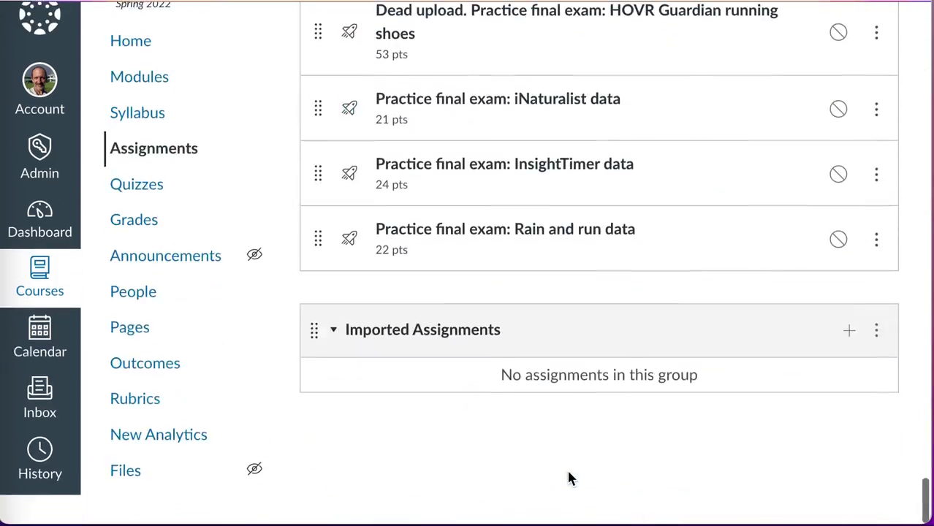
{"action": "scroll", "coordinate": [428, 379], "scroll_direction": "up", "scroll_amount": 15}
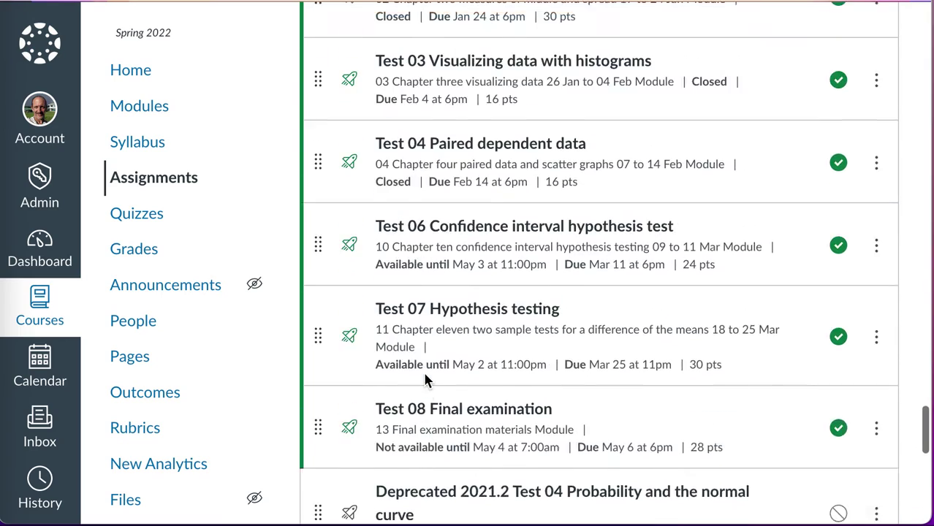
{"action": "scroll", "coordinate": [427, 378], "scroll_direction": "up", "scroll_amount": 15}
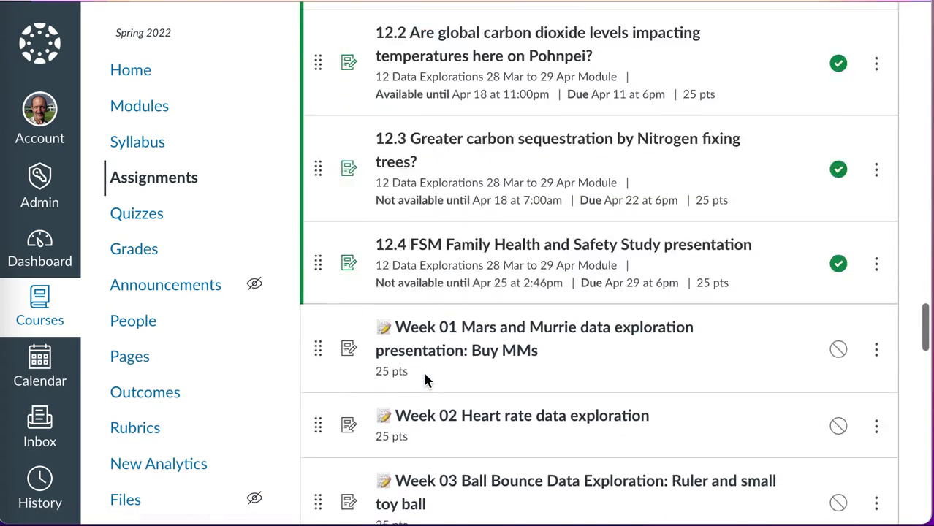
{"action": "scroll", "coordinate": [428, 378], "scroll_direction": "up", "scroll_amount": 3}
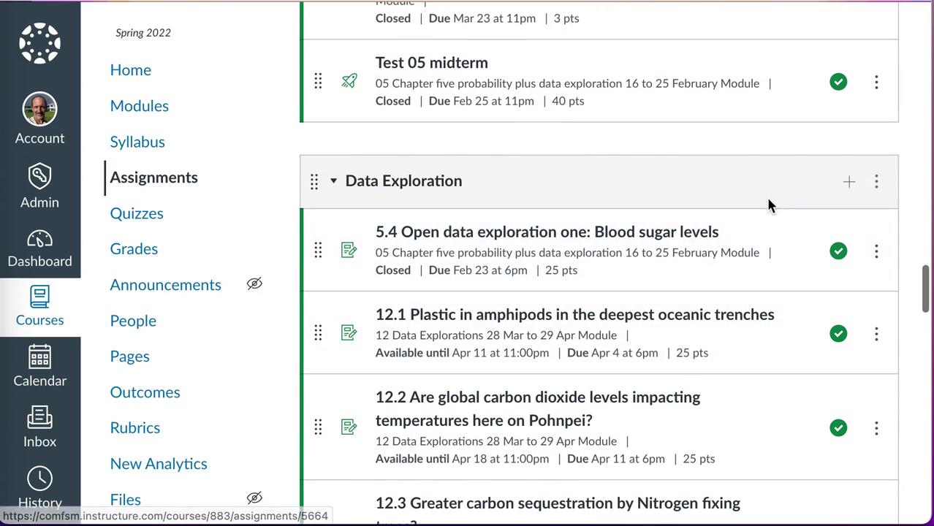
Open the assignment 12.1 Plastic in amphipods in the deepest oceanic trenches and examine its instructions, dates and attached Data Exploration rubric
{"action": "left_click", "coordinate": [555, 322]}
{"action": "scroll", "coordinate": [553, 324], "scroll_direction": "down", "scroll_amount": 5}
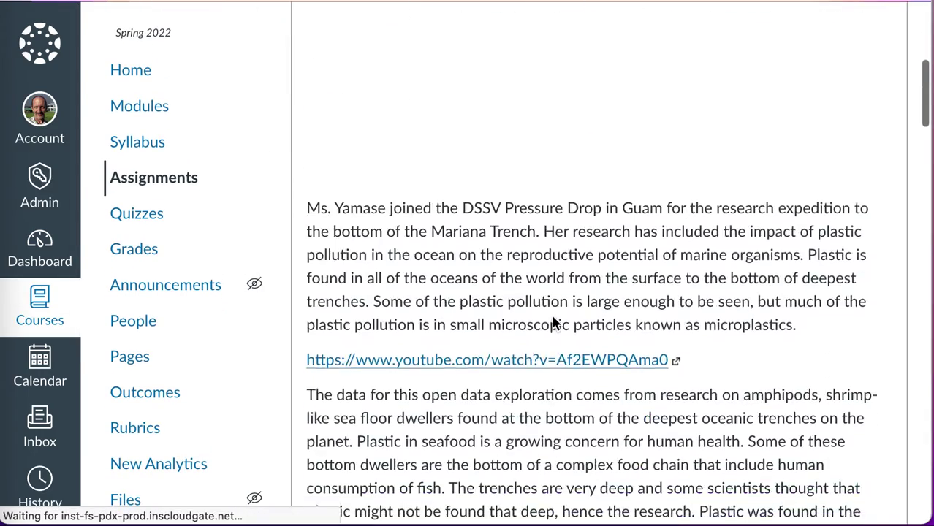
{"action": "scroll", "coordinate": [554, 324], "scroll_direction": "down", "scroll_amount": 15}
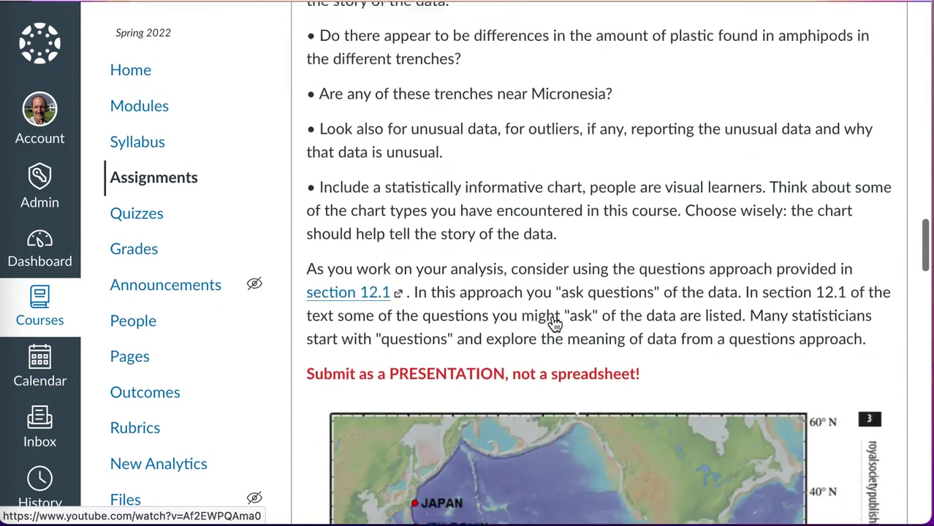
{"action": "scroll", "coordinate": [553, 321], "scroll_direction": "down", "scroll_amount": 15}
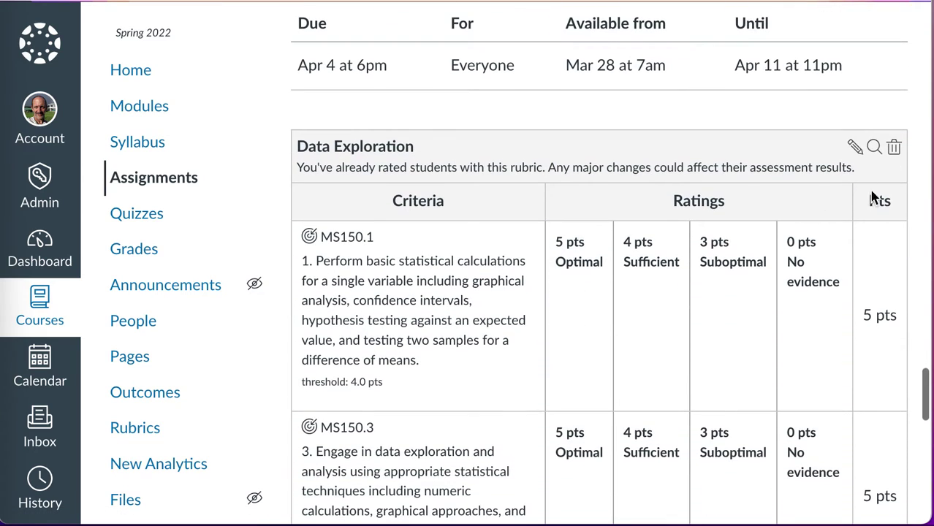
{"action": "scroll", "coordinate": [606, 453], "scroll_direction": "down", "scroll_amount": 2}
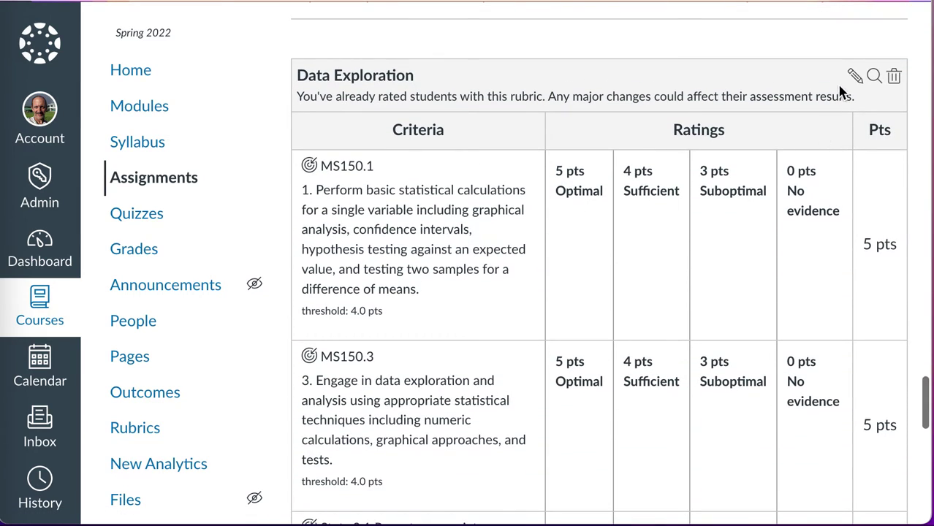
View the Data Exploration rubric's editing options, including its use for assignment grading, and cancel without updating it
{"action": "left_click", "coordinate": [854, 78]}
{"action": "left_click", "coordinate": [607, 316]}
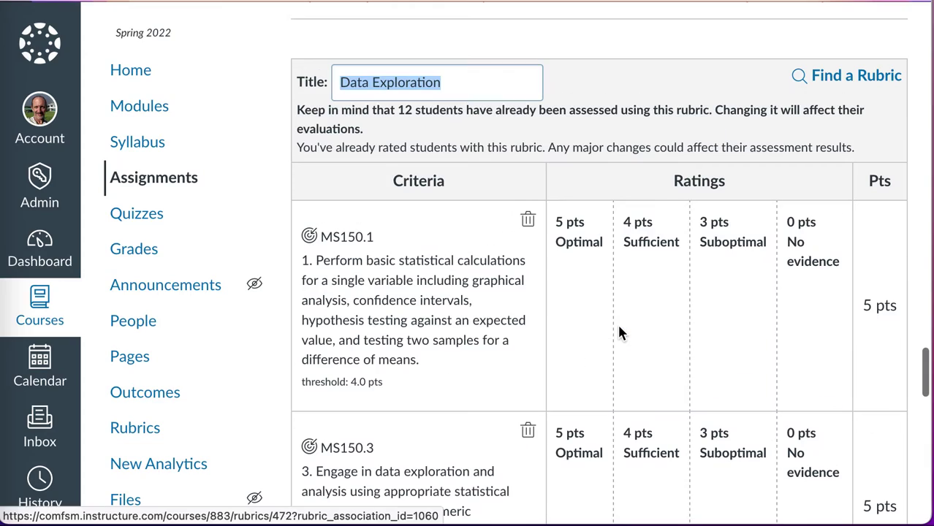
{"action": "scroll", "coordinate": [619, 328], "scroll_direction": "down", "scroll_amount": 15}
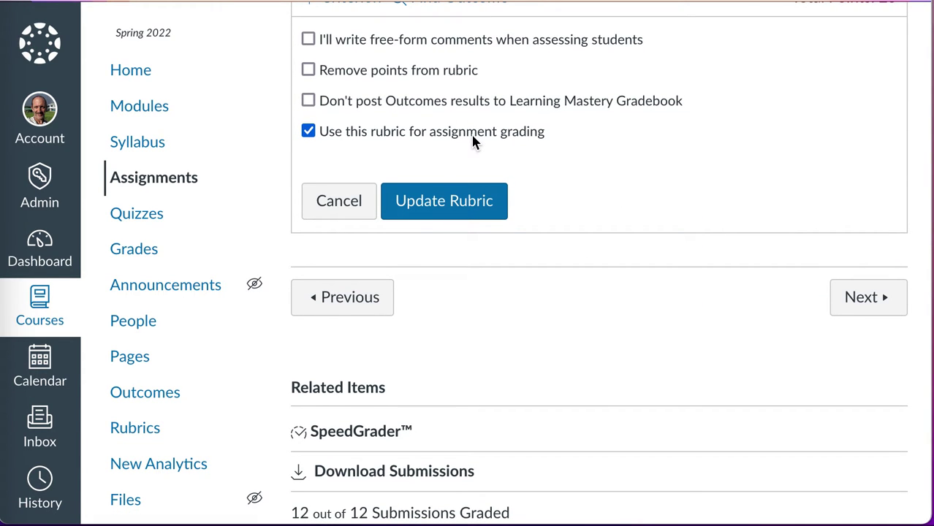
{"action": "left_click", "coordinate": [362, 206]}
{"action": "scroll", "coordinate": [494, 345], "scroll_direction": "down", "scroll_amount": 10}
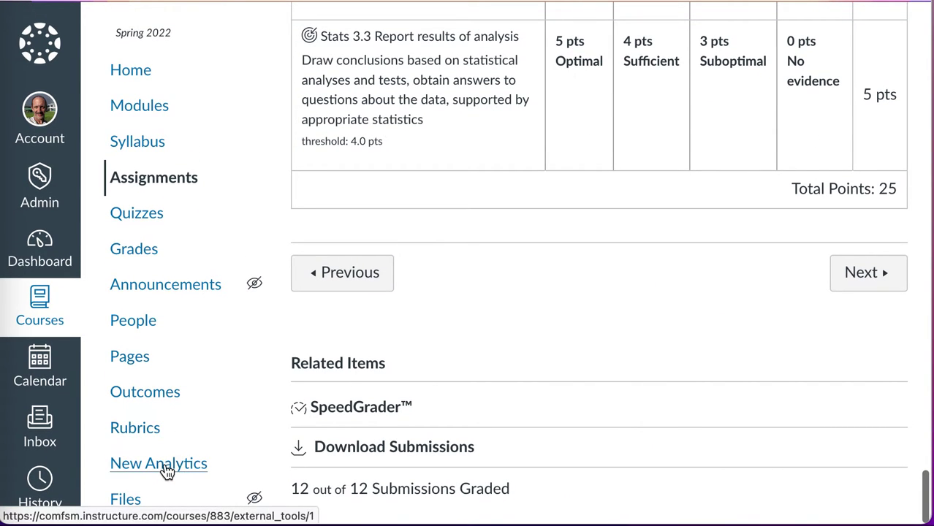
Open the course's Rubrics page and view the list of rubrics
{"action": "left_click", "coordinate": [153, 437]}
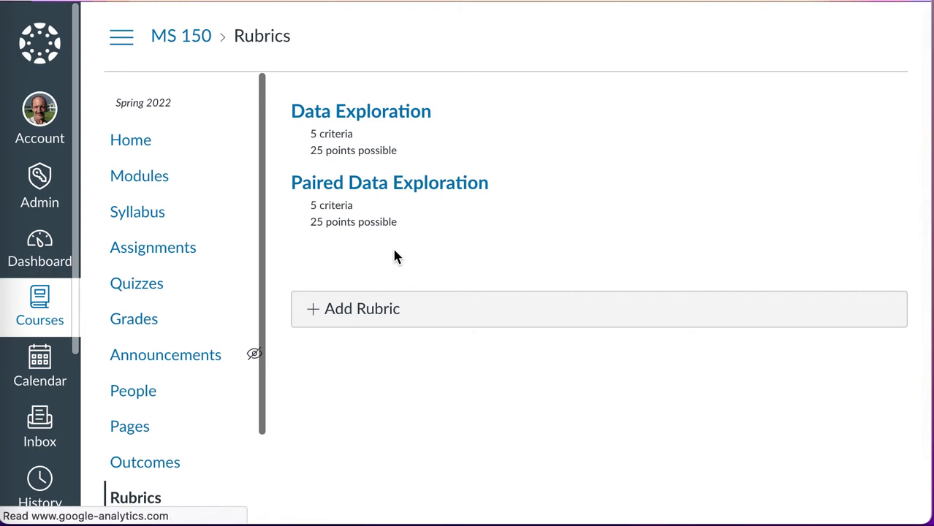
{"action": "scroll", "coordinate": [394, 256], "scroll_direction": "down", "scroll_amount": 1}
{"action": "scroll", "coordinate": [395, 256], "scroll_direction": "down", "scroll_amount": 1}
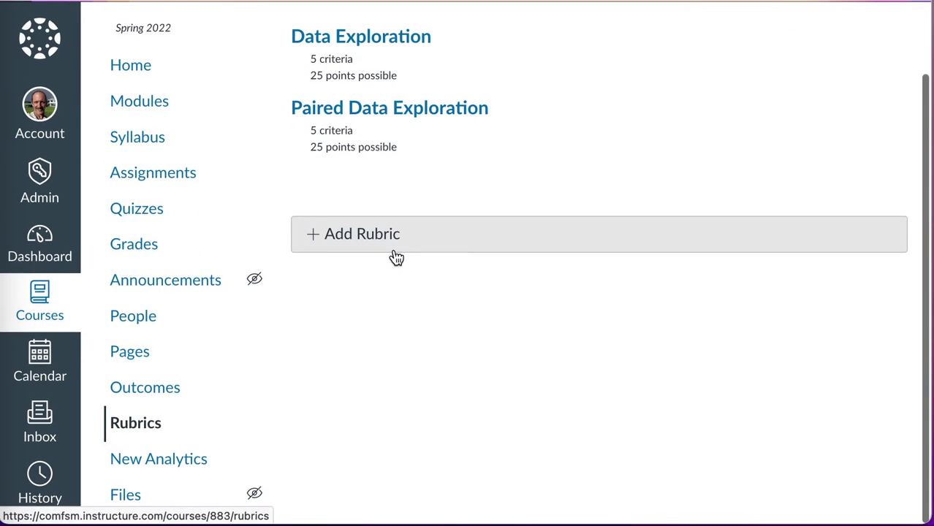
Open New Analytics for the course, hide the course navigation and view the course grade chart
{"action": "left_click", "coordinate": [150, 484]}
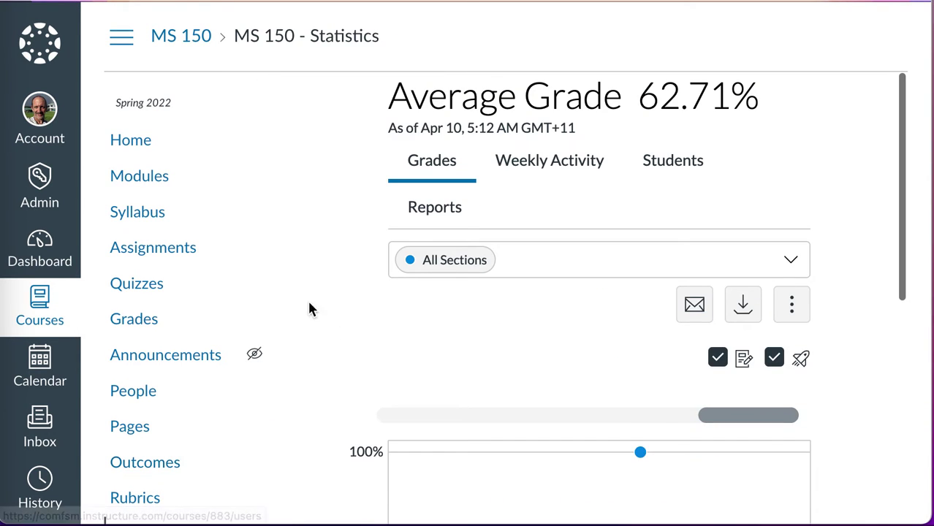
{"action": "left_click", "coordinate": [122, 38]}
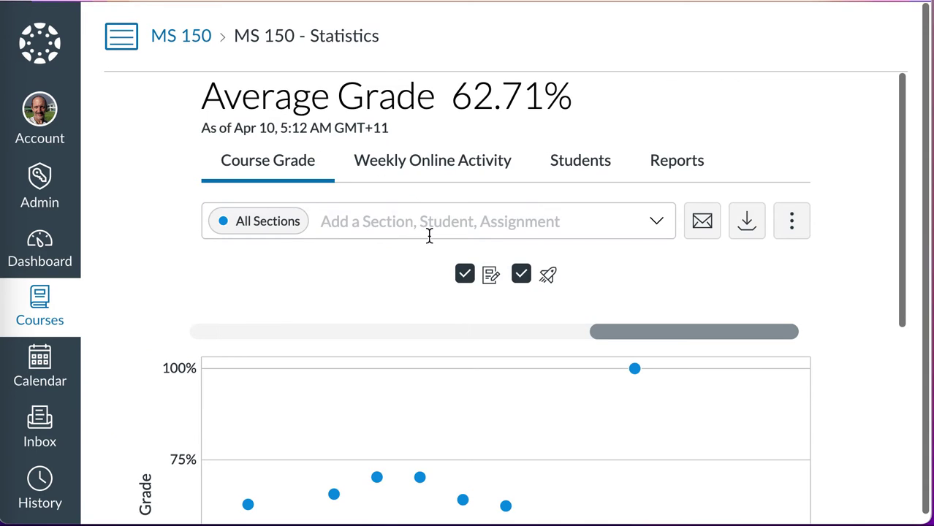
{"action": "scroll", "coordinate": [429, 236], "scroll_direction": "down", "scroll_amount": 2}
{"action": "scroll", "coordinate": [429, 235], "scroll_direction": "up", "scroll_amount": 2}
{"action": "scroll", "coordinate": [430, 236], "scroll_direction": "down", "scroll_amount": 1}
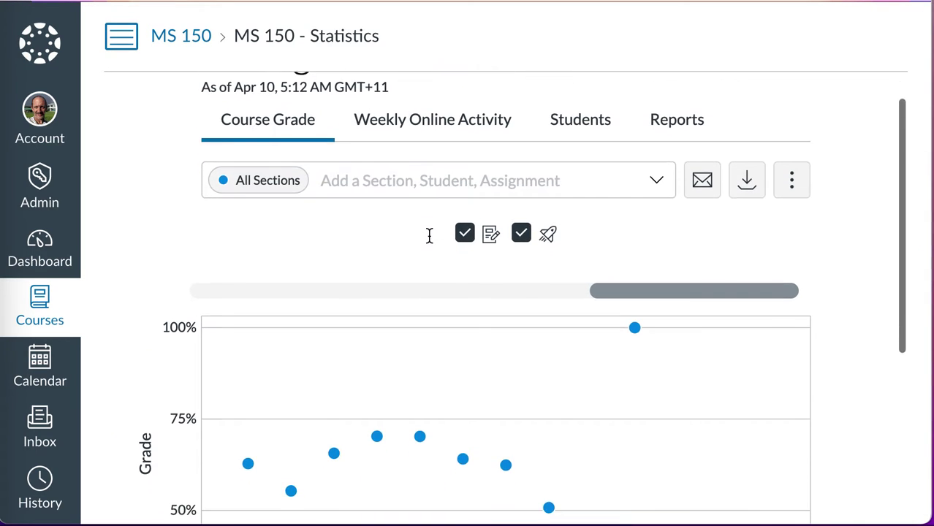
{"action": "scroll", "coordinate": [429, 235], "scroll_direction": "down", "scroll_amount": 2}
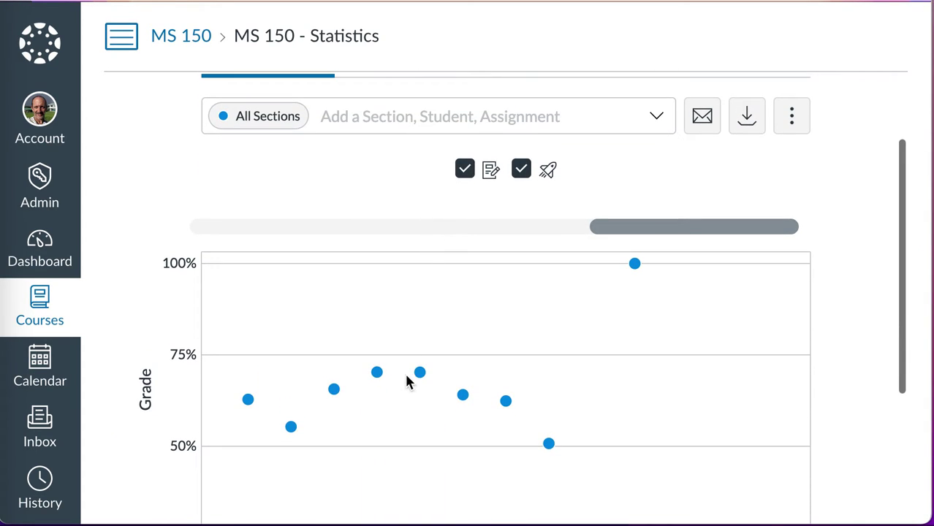
Examine individual assignment points on the course grade chart, including 11.1 Paired differences and 12.3 Greater carbon sequestration
{"action": "mouse_move", "coordinate": [422, 377]}
{"action": "mouse_move", "coordinate": [378, 376]}
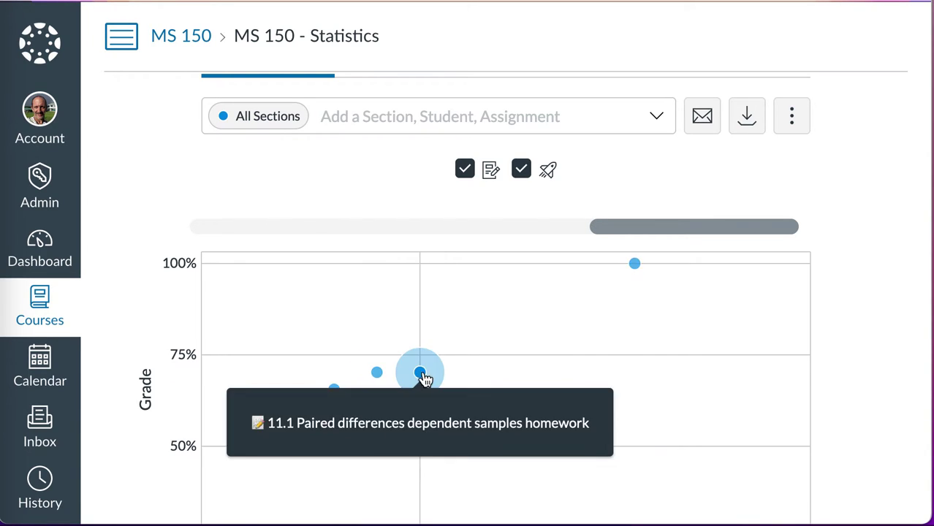
{"action": "mouse_move", "coordinate": [465, 399]}
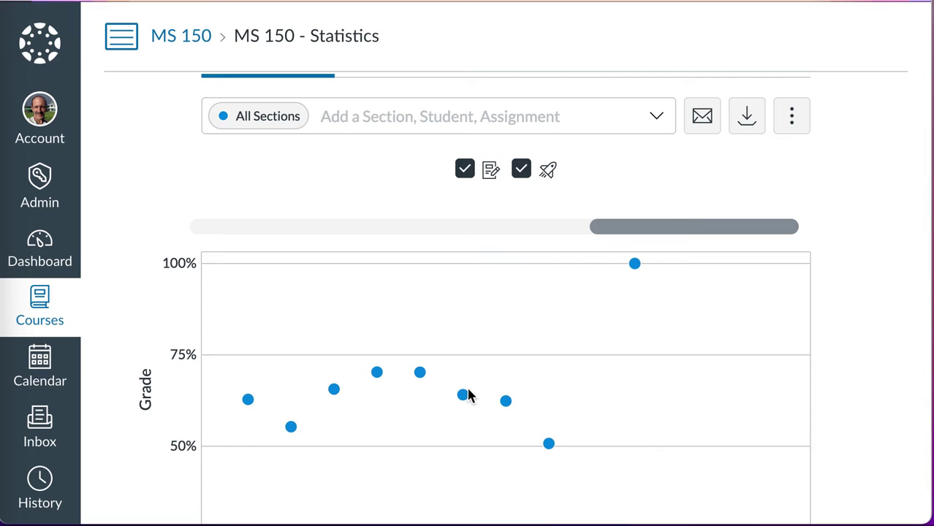
{"action": "scroll", "coordinate": [542, 360], "scroll_direction": "down", "scroll_amount": 3}
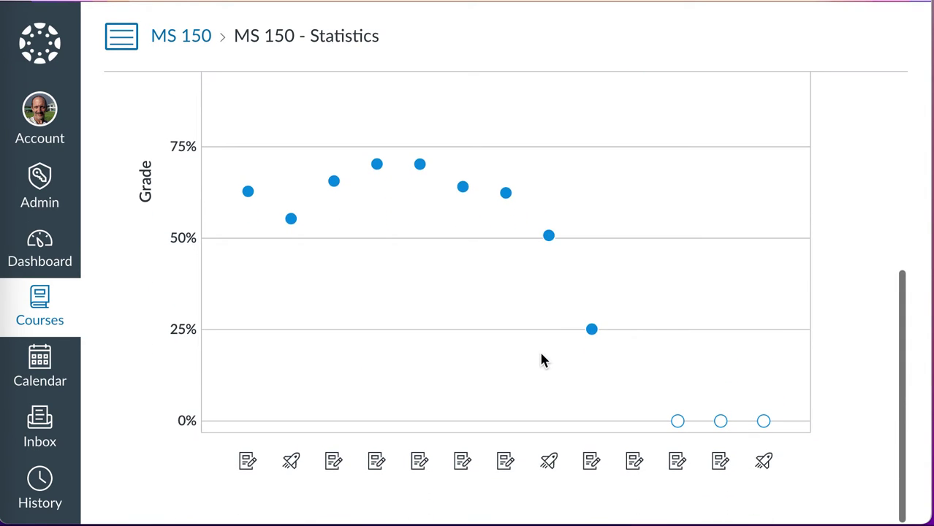
{"action": "scroll", "coordinate": [541, 358], "scroll_direction": "up", "scroll_amount": 1}
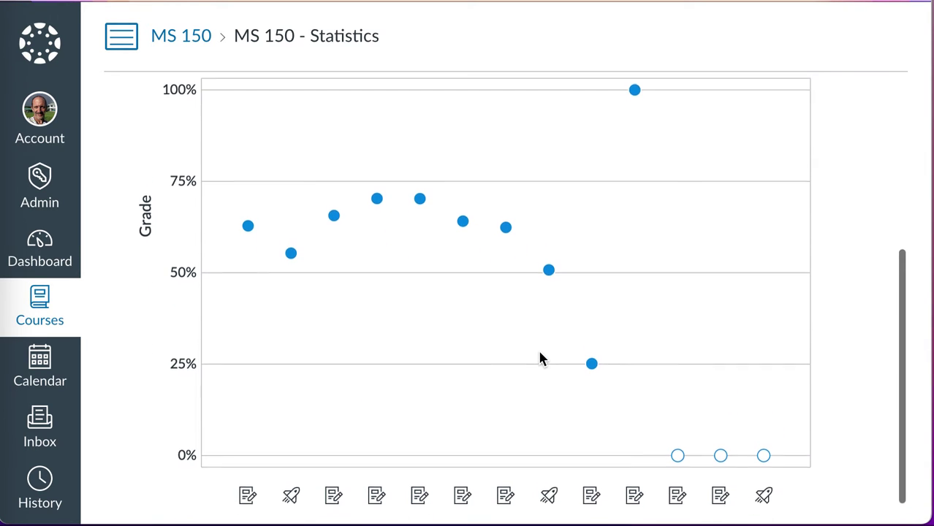
{"action": "mouse_move", "coordinate": [680, 458]}
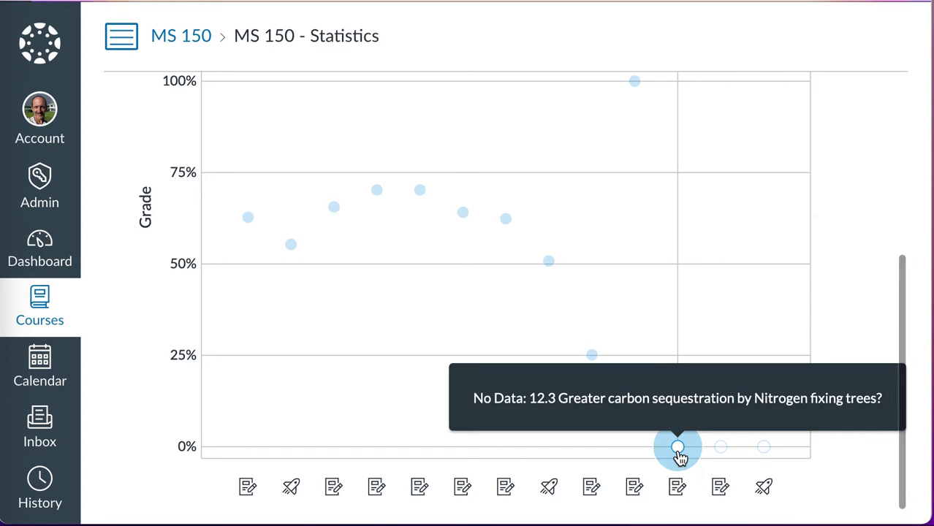
{"action": "scroll", "coordinate": [583, 261], "scroll_direction": "up", "scroll_amount": 3}
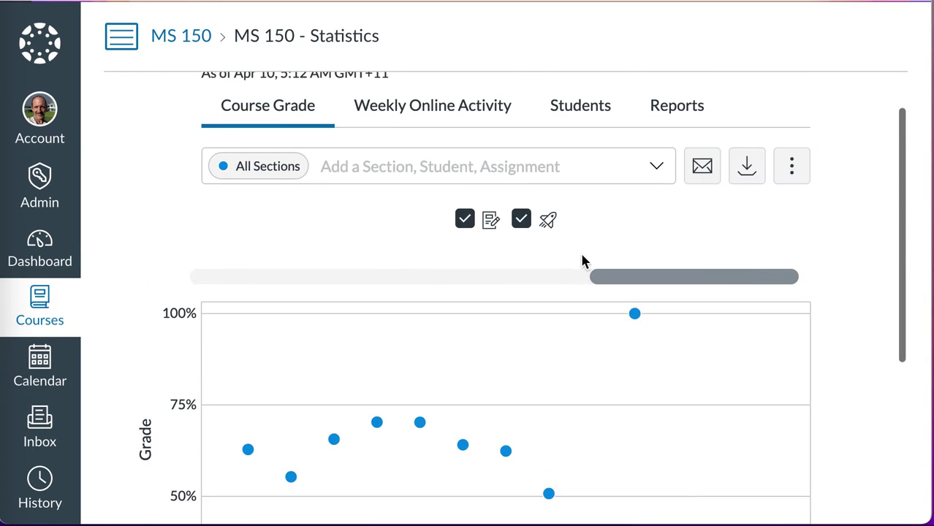
Shift the course grade chart back to the earlier assignments and return to the top of the analytics
{"action": "scroll", "coordinate": [582, 261], "scroll_direction": "up", "scroll_amount": 1}
{"action": "left_click_drag", "start_coordinate": [597, 315], "coordinate": [272, 333]}
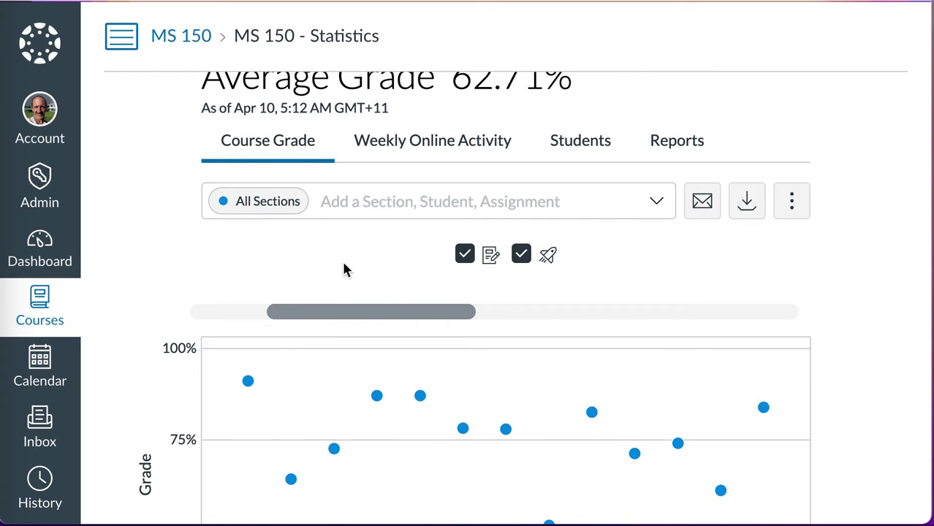
{"action": "scroll", "coordinate": [344, 269], "scroll_direction": "up", "scroll_amount": 1}
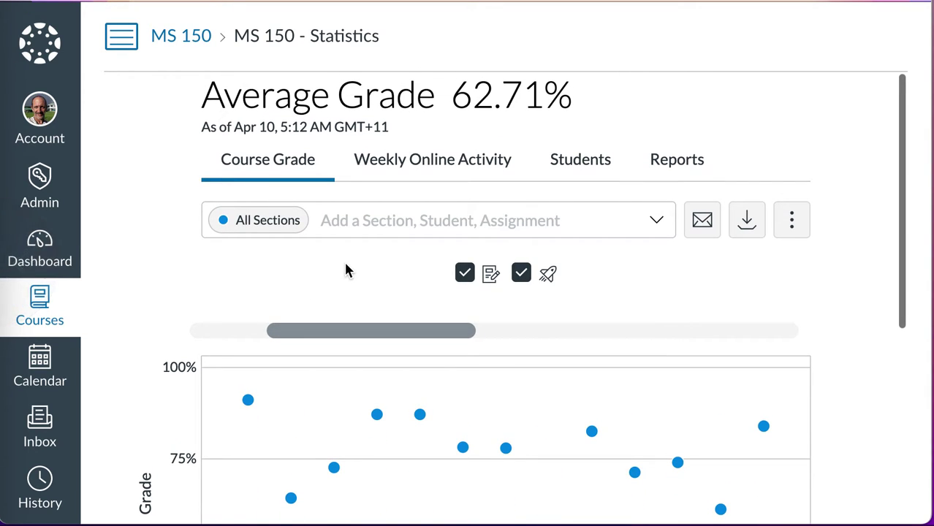
View the Weekly Online Activity analytics, examining the page view and participation charts and the Resources table
{"action": "left_click", "coordinate": [440, 161]}
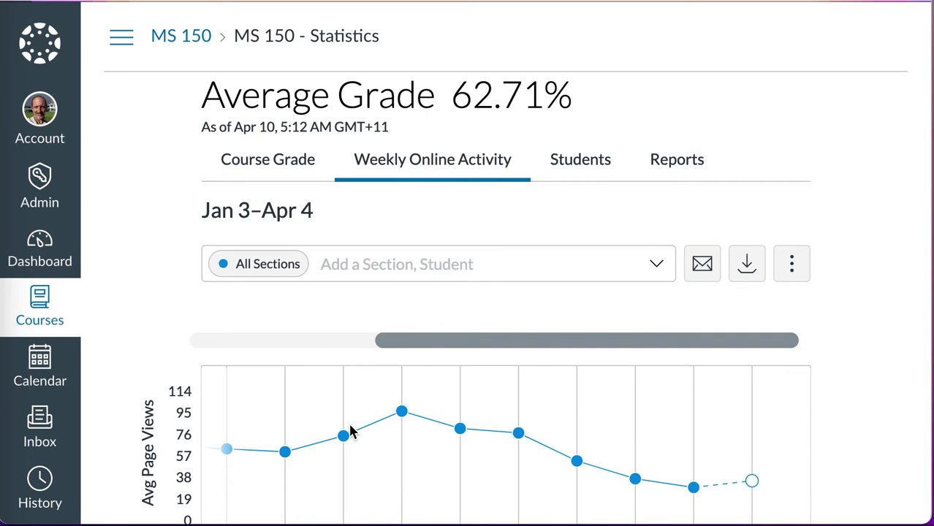
{"action": "scroll", "coordinate": [349, 432], "scroll_direction": "down", "scroll_amount": 5}
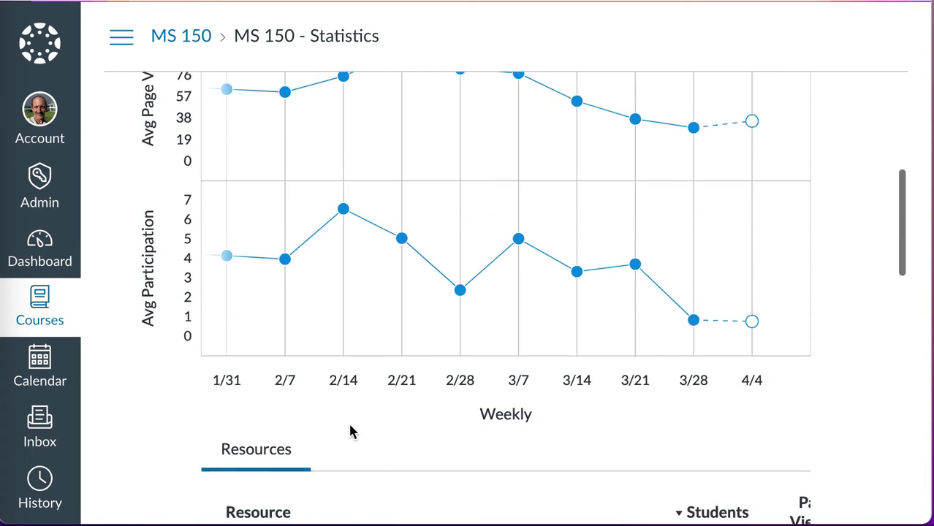
{"action": "scroll", "coordinate": [349, 423], "scroll_direction": "down", "scroll_amount": 2}
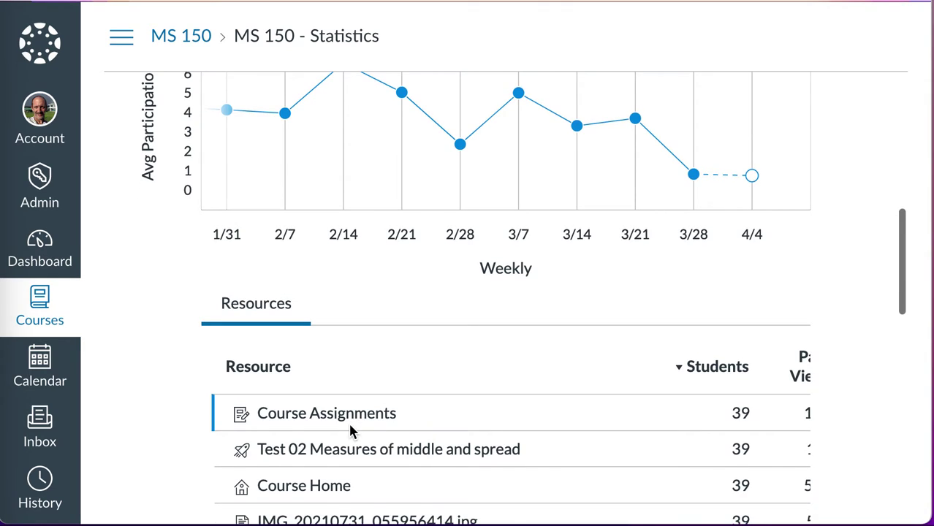
{"action": "scroll", "coordinate": [350, 432], "scroll_direction": "up", "scroll_amount": 7}
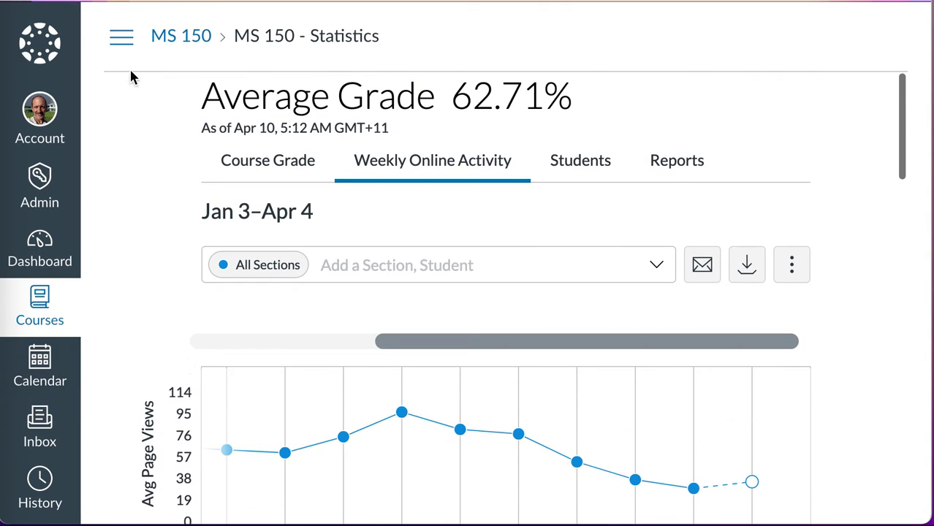
Show the course navigation again, open the Discussions page and start a new discussion, viewing its options
{"action": "left_click", "coordinate": [121, 37]}
{"action": "scroll", "coordinate": [176, 366], "scroll_direction": "down", "scroll_amount": 2}
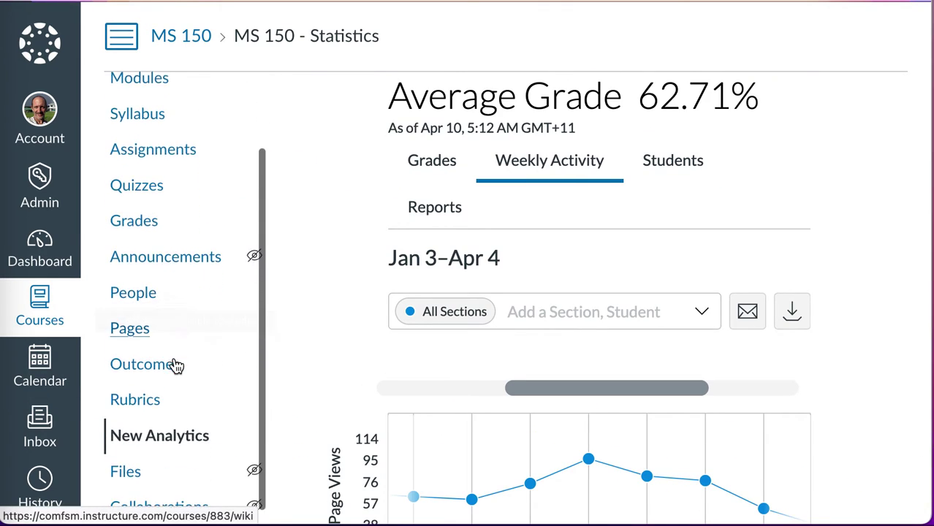
{"action": "scroll", "coordinate": [176, 366], "scroll_direction": "down", "scroll_amount": 3}
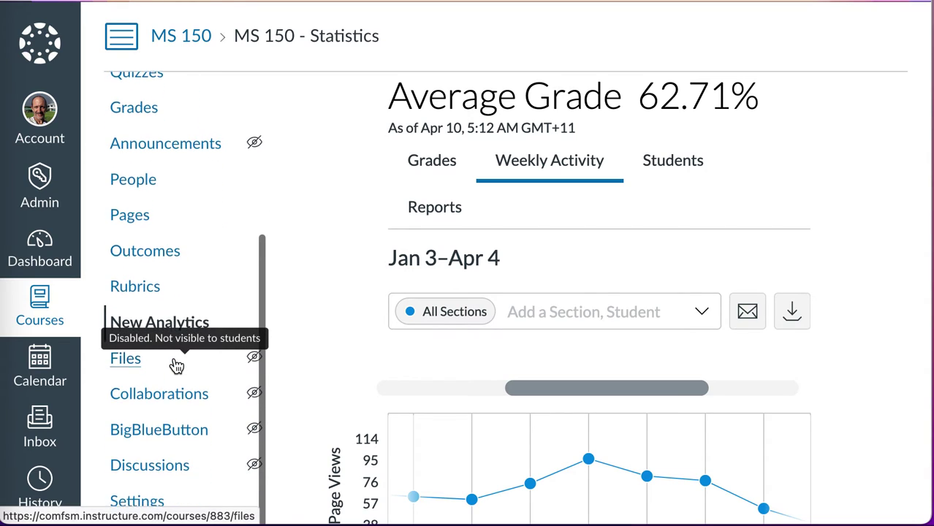
{"action": "left_click", "coordinate": [155, 479]}
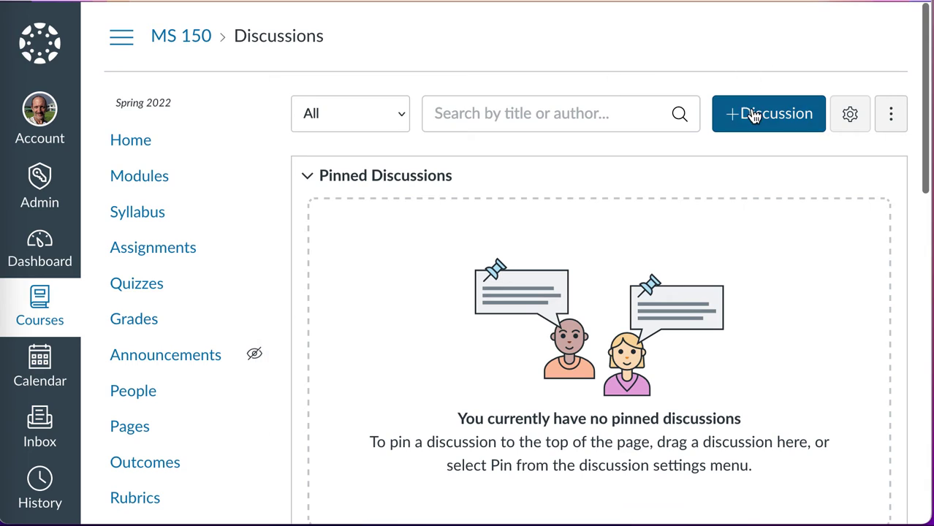
{"action": "left_click", "coordinate": [754, 116]}
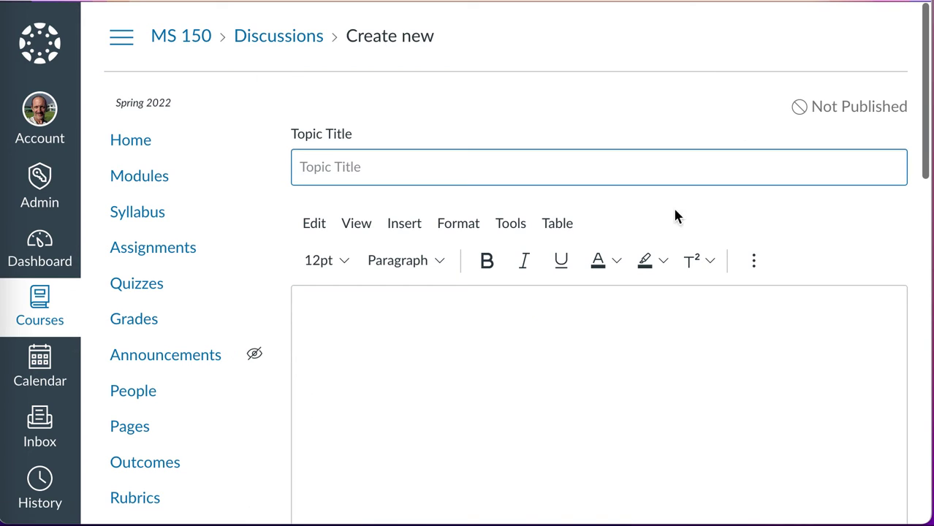
{"action": "scroll", "coordinate": [615, 334], "scroll_direction": "down", "scroll_amount": 10}
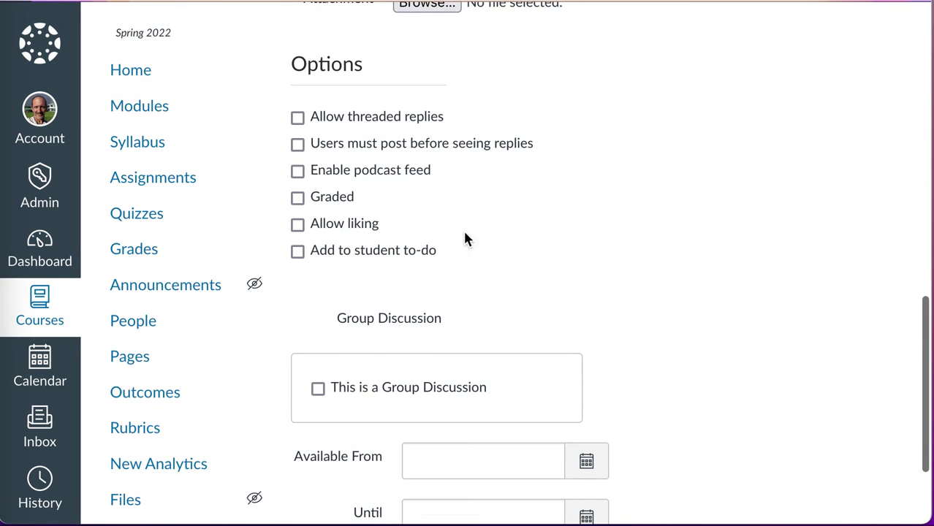
Turn on the Graded option to view the discussion's grading and assignment settings, and turn it off again
{"action": "left_click", "coordinate": [299, 198]}
{"action": "scroll", "coordinate": [345, 200], "scroll_direction": "down", "scroll_amount": 2}
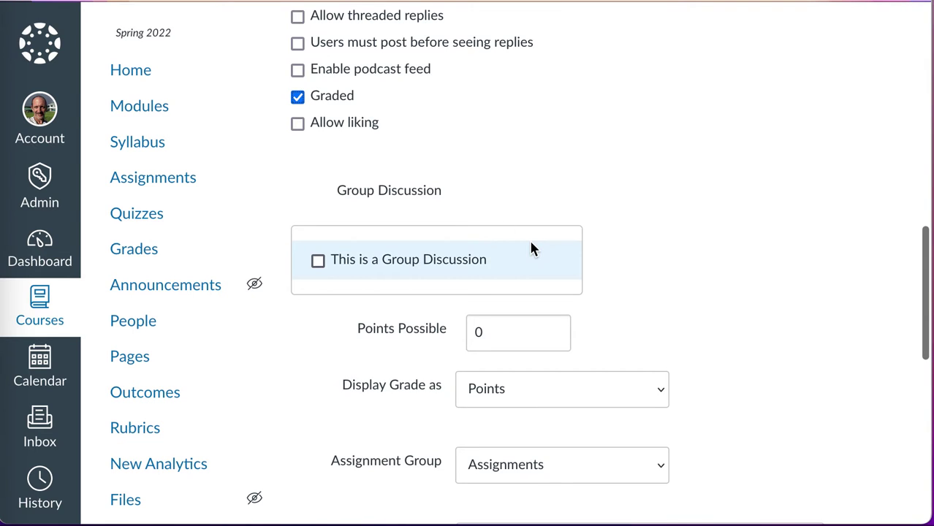
{"action": "scroll", "coordinate": [531, 241], "scroll_direction": "down", "scroll_amount": 5}
{"action": "scroll", "coordinate": [530, 241], "scroll_direction": "down", "scroll_amount": 5}
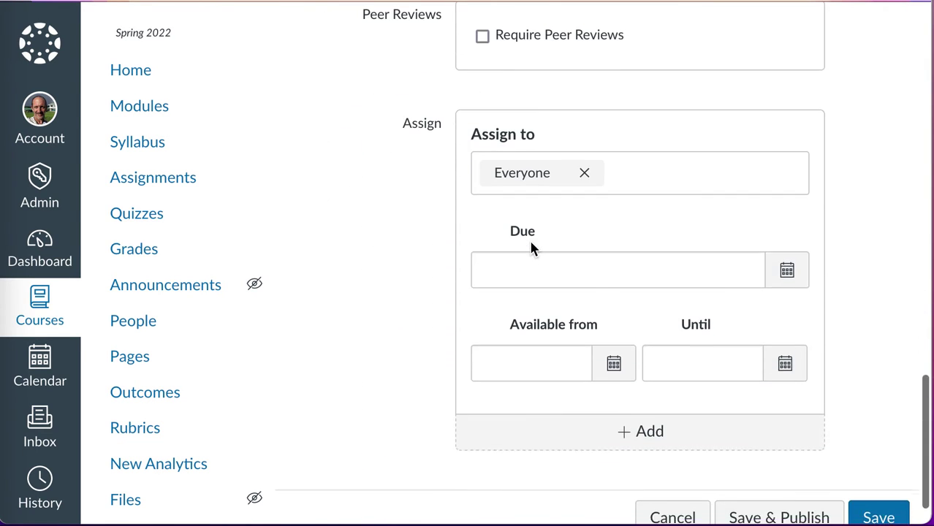
{"action": "scroll", "coordinate": [531, 249], "scroll_direction": "up", "scroll_amount": 8}
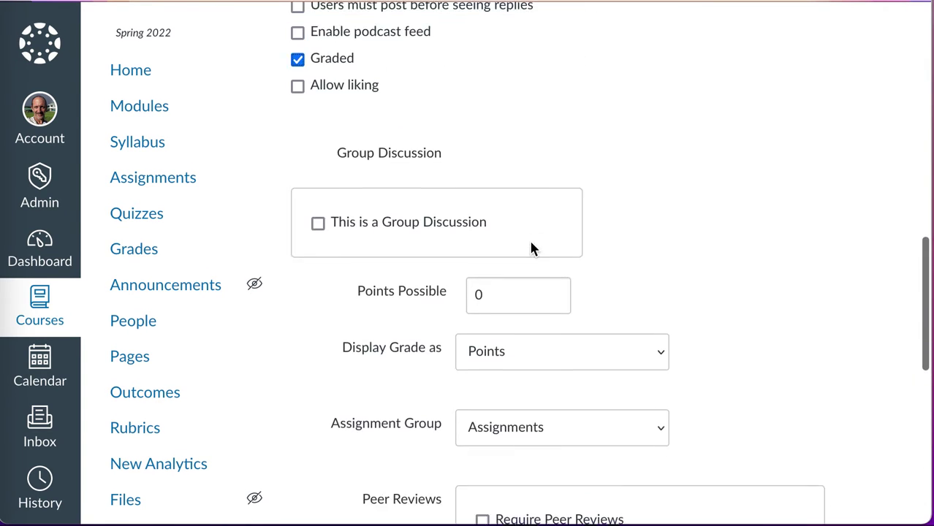
{"action": "left_click", "coordinate": [333, 158]}
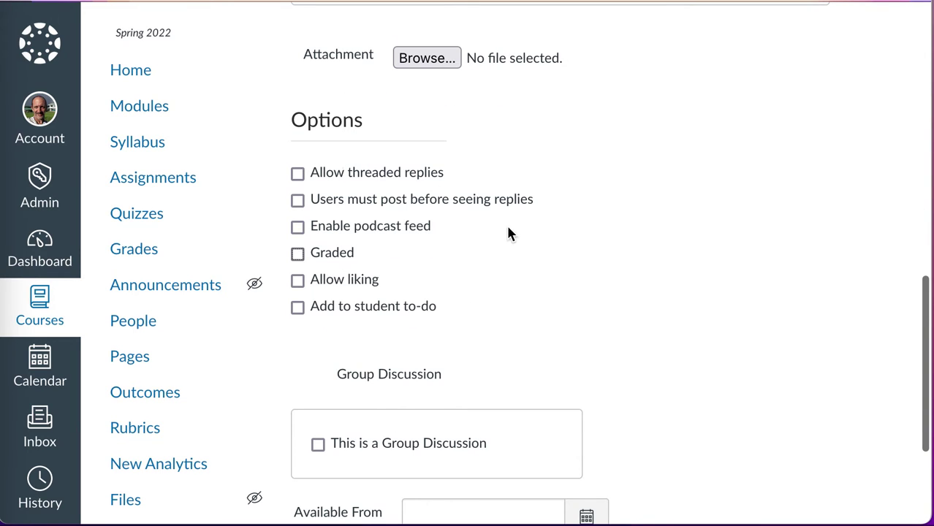
{"action": "scroll", "coordinate": [508, 229], "scroll_direction": "up", "scroll_amount": 8}
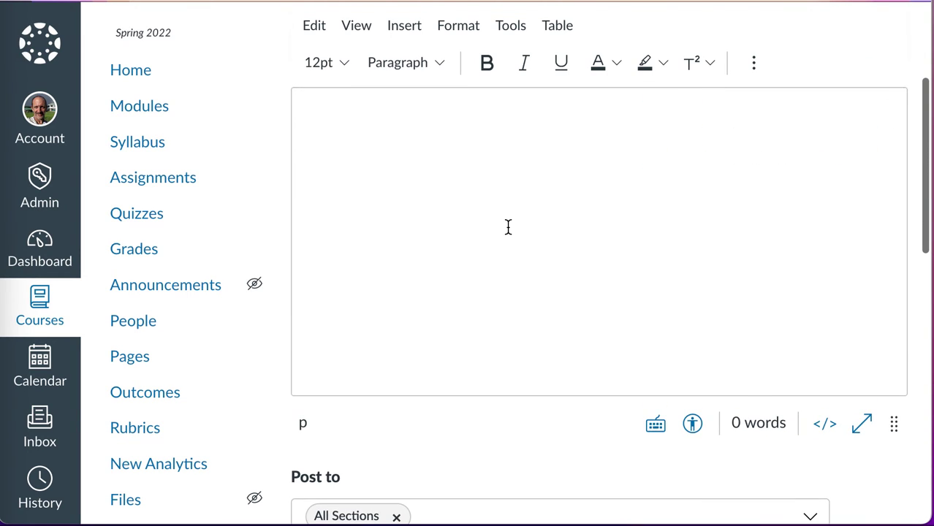
Leave the new discussion, open the course settings and view the options for the course image
{"action": "scroll", "coordinate": [508, 227], "scroll_direction": "down", "scroll_amount": 10}
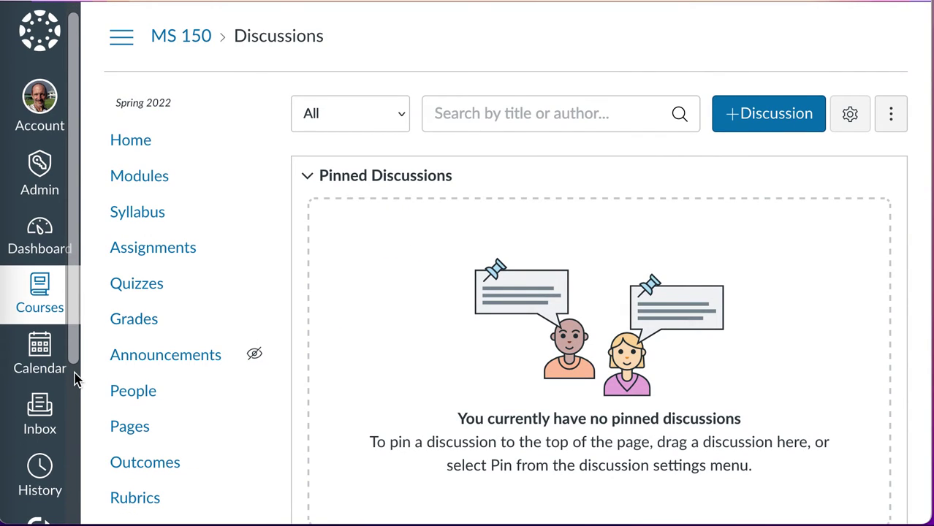
{"action": "scroll", "coordinate": [167, 398], "scroll_direction": "down", "scroll_amount": 3}
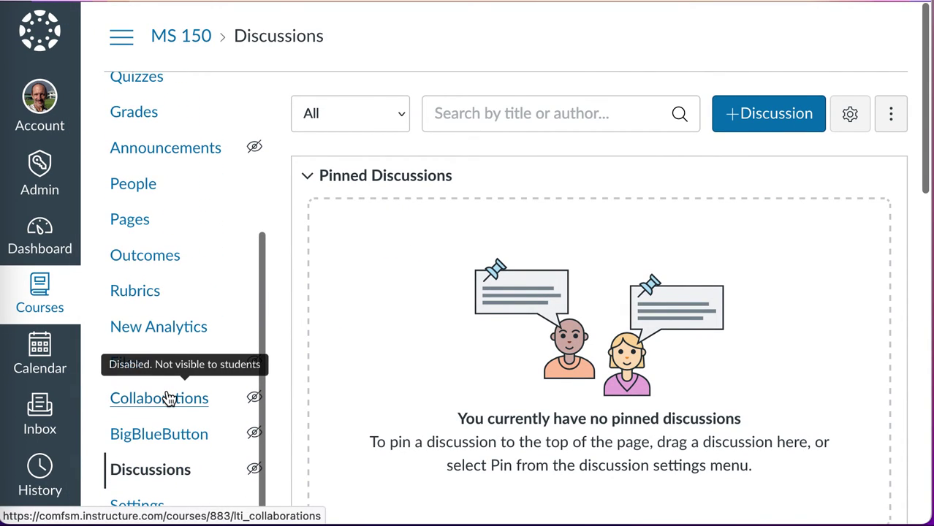
{"action": "left_click", "coordinate": [149, 511]}
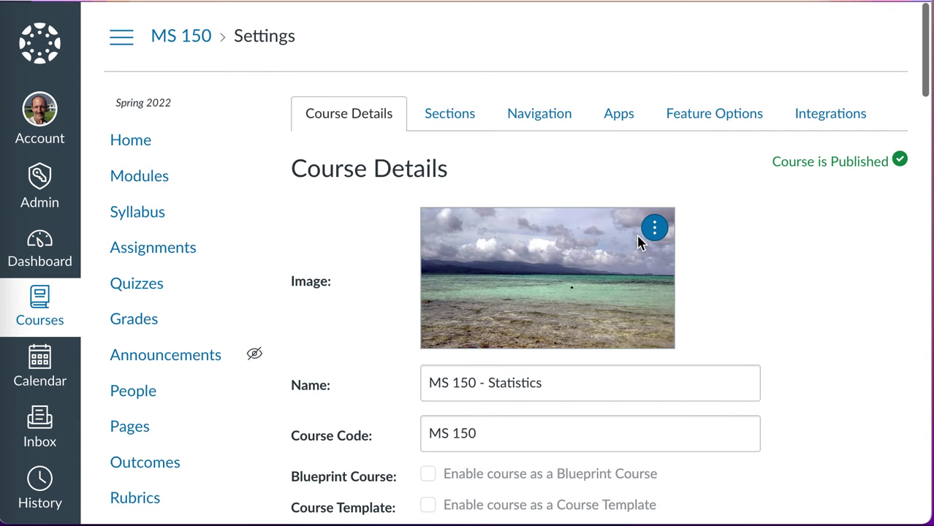
{"action": "left_click", "coordinate": [653, 233]}
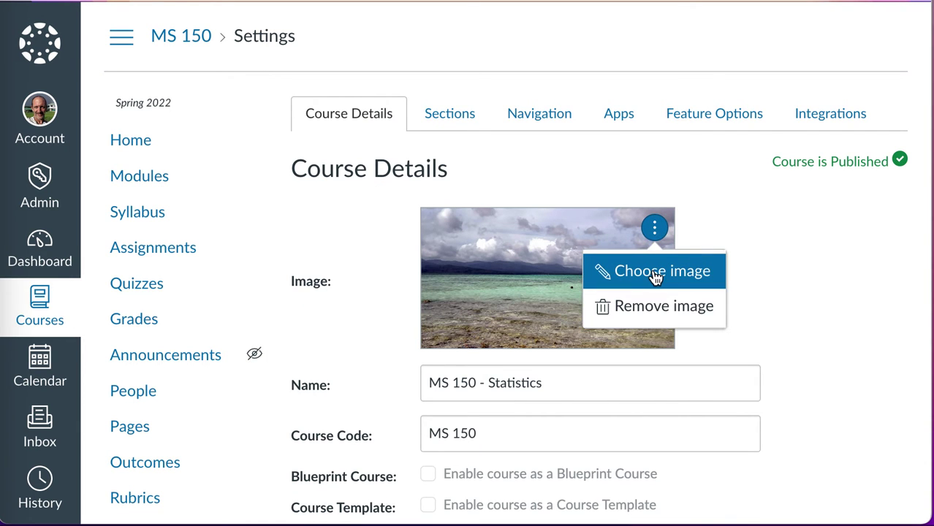
{"action": "left_click", "coordinate": [749, 241]}
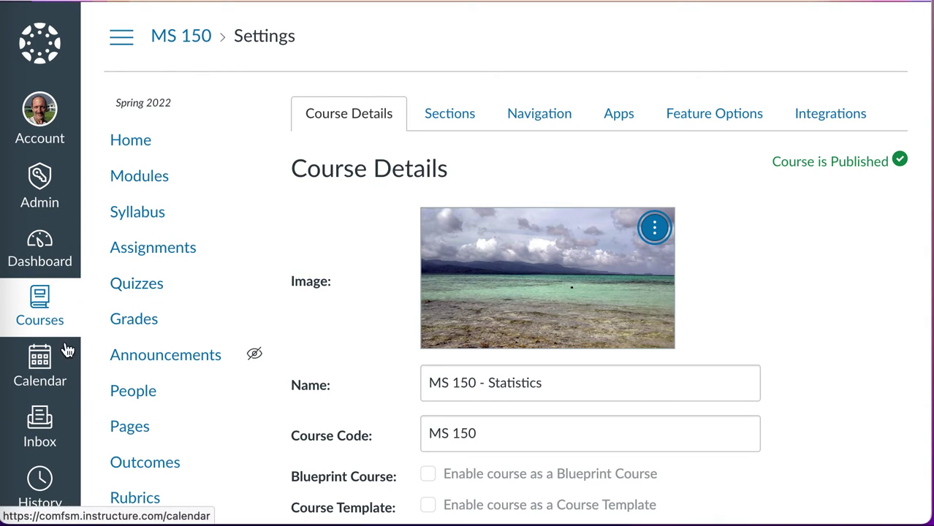
Open the calendar and compare the Week, Month and Agenda views, returning to Month to examine the April 2022 due dates
{"action": "left_click", "coordinate": [46, 373]}
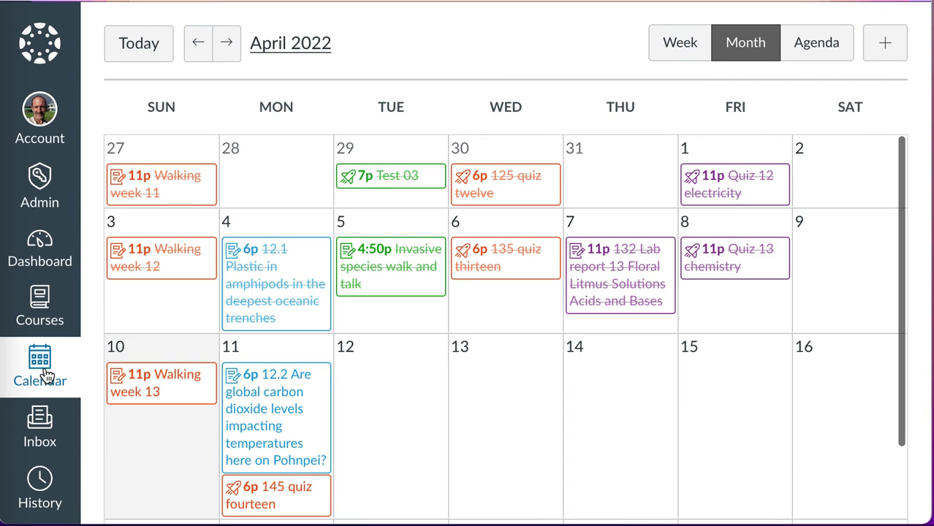
{"action": "left_click", "coordinate": [684, 45]}
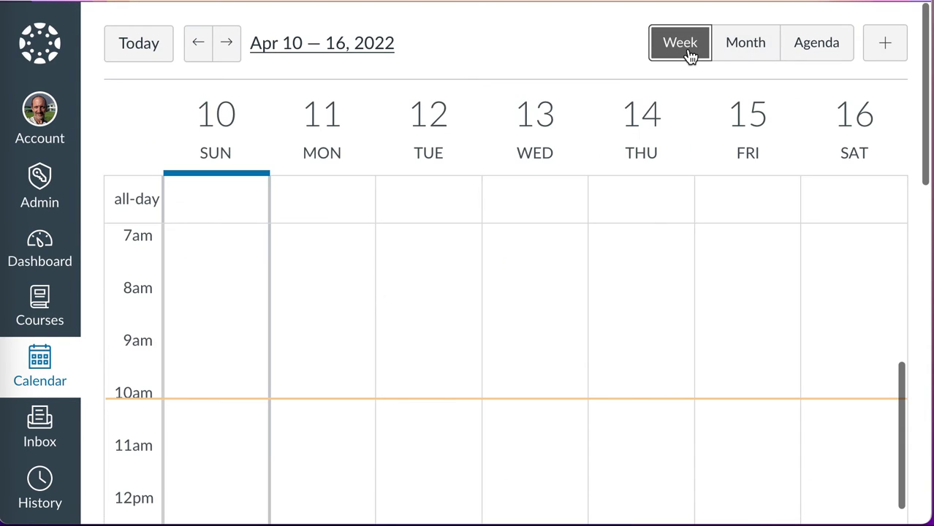
{"action": "left_click", "coordinate": [744, 49]}
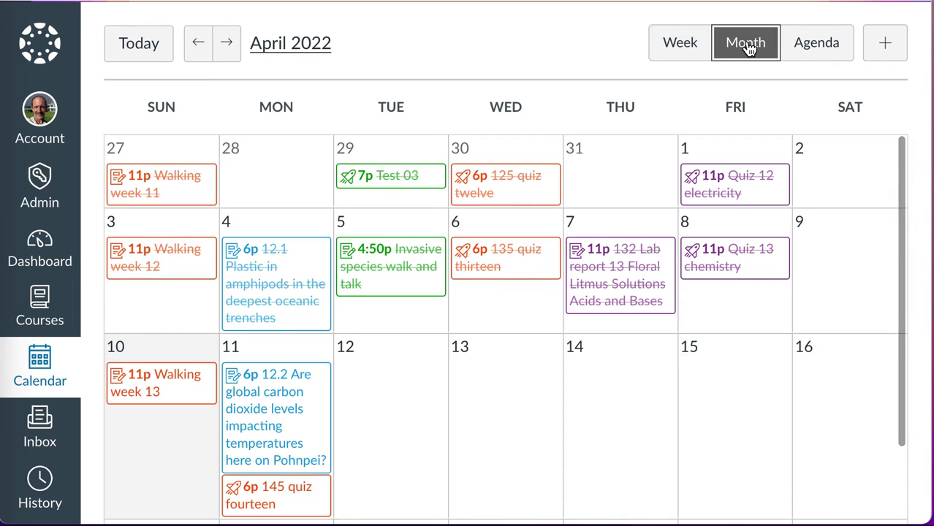
{"action": "left_click", "coordinate": [827, 46]}
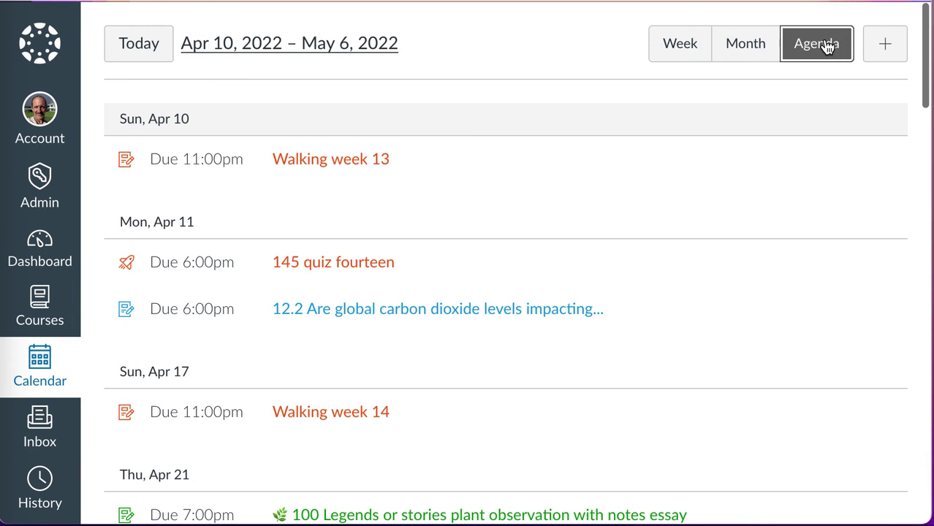
{"action": "left_click", "coordinate": [740, 51]}
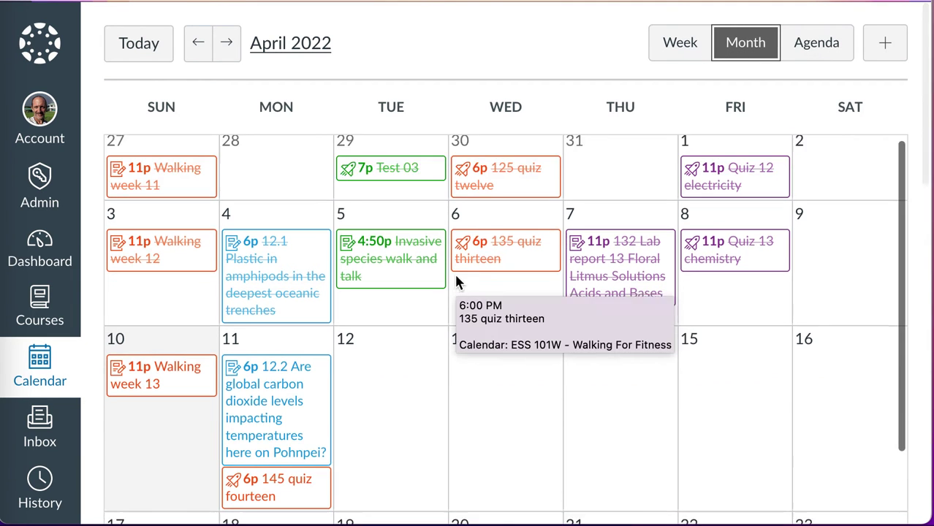
{"action": "scroll", "coordinate": [456, 281], "scroll_direction": "down", "scroll_amount": 5}
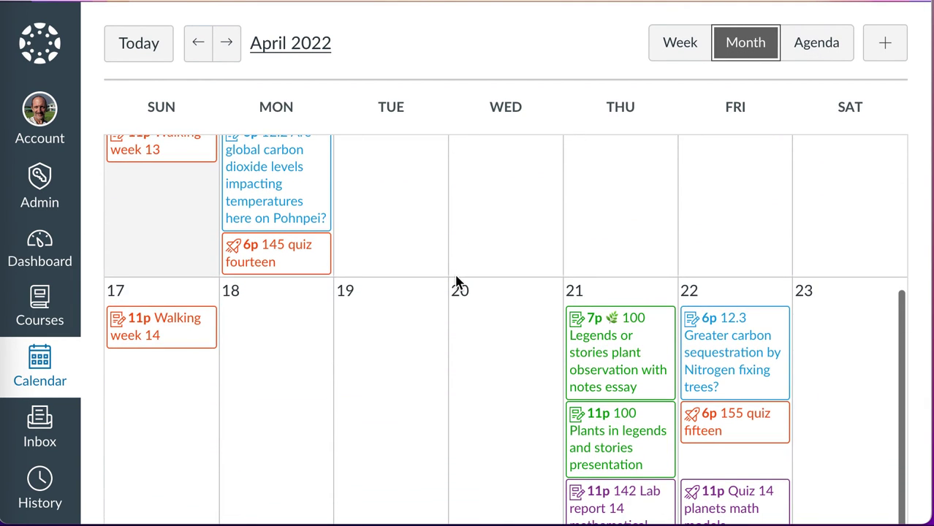
{"action": "scroll", "coordinate": [456, 282], "scroll_direction": "up", "scroll_amount": 2}
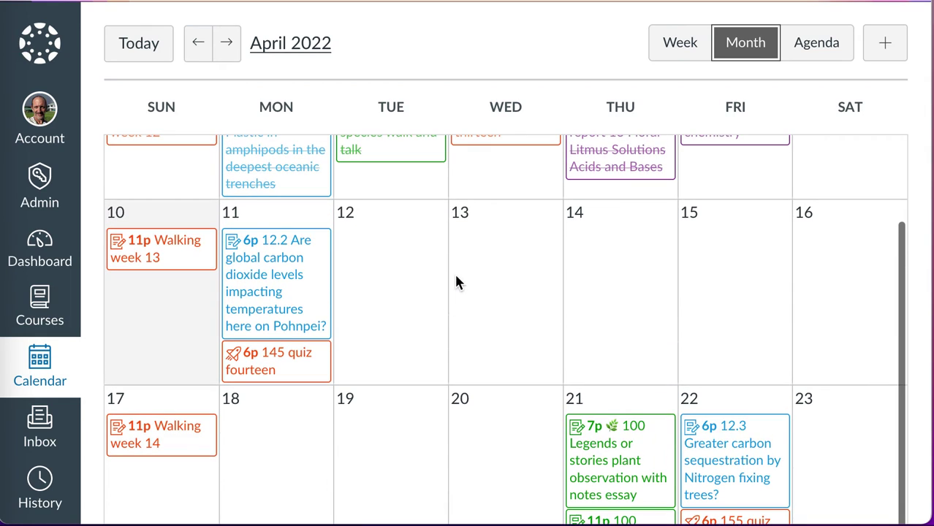
Open the Inbox, address a new message to everyone in section MS 150/O1 of MS 150 - Statistics, and cancel it
{"action": "left_click", "coordinate": [63, 433]}
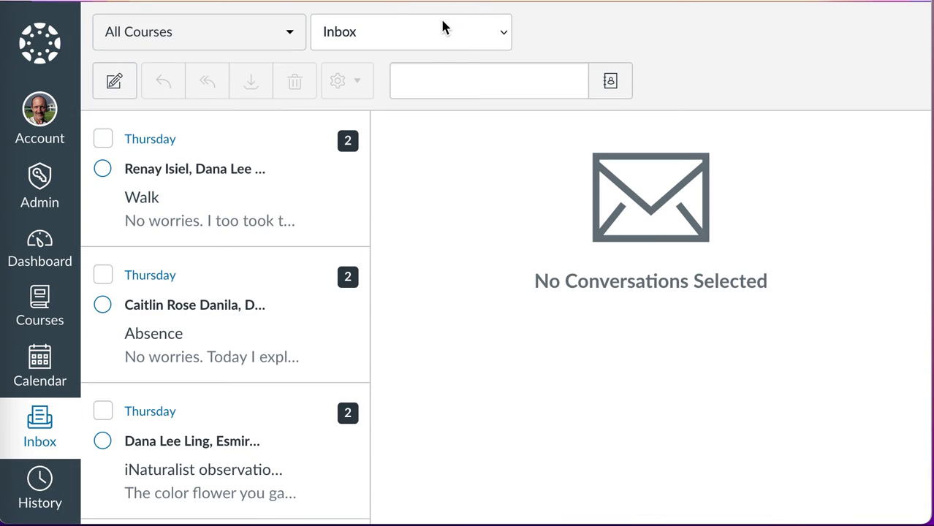
{"action": "left_click", "coordinate": [133, 75]}
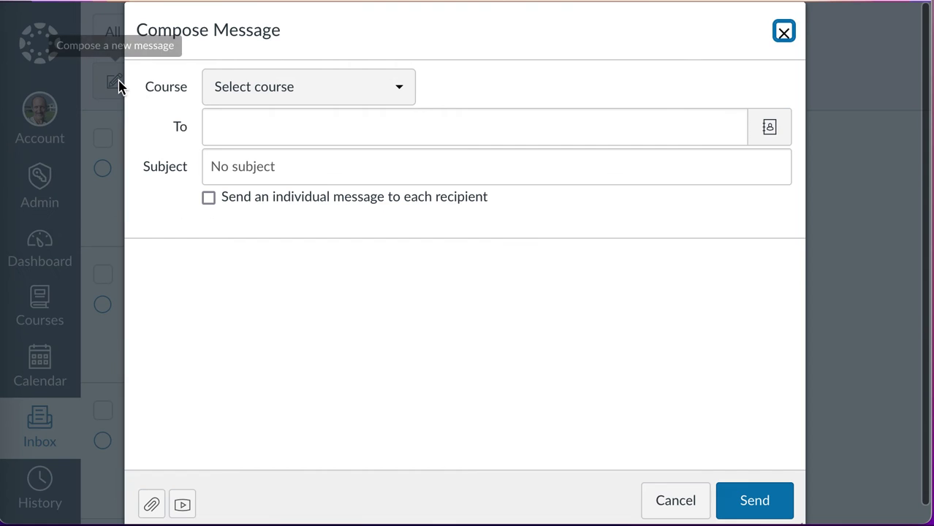
{"action": "left_click", "coordinate": [401, 103]}
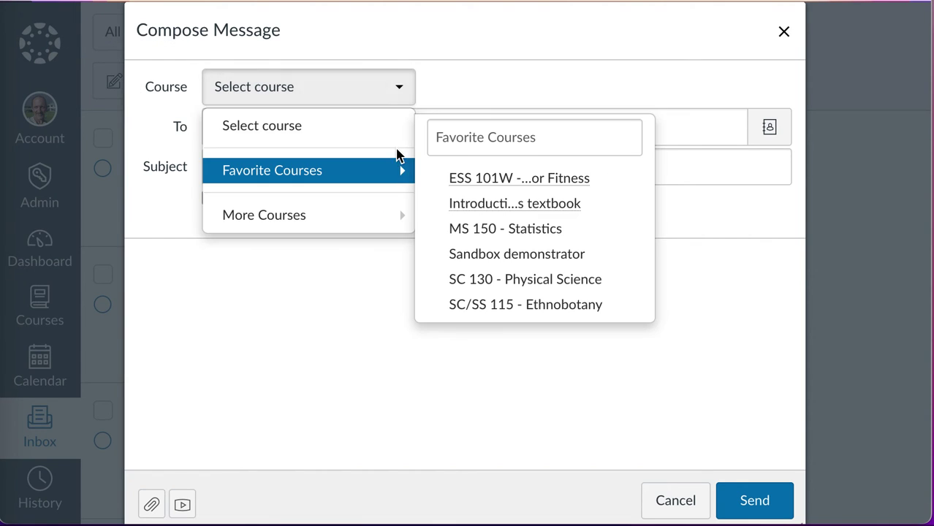
{"action": "left_click", "coordinate": [528, 229]}
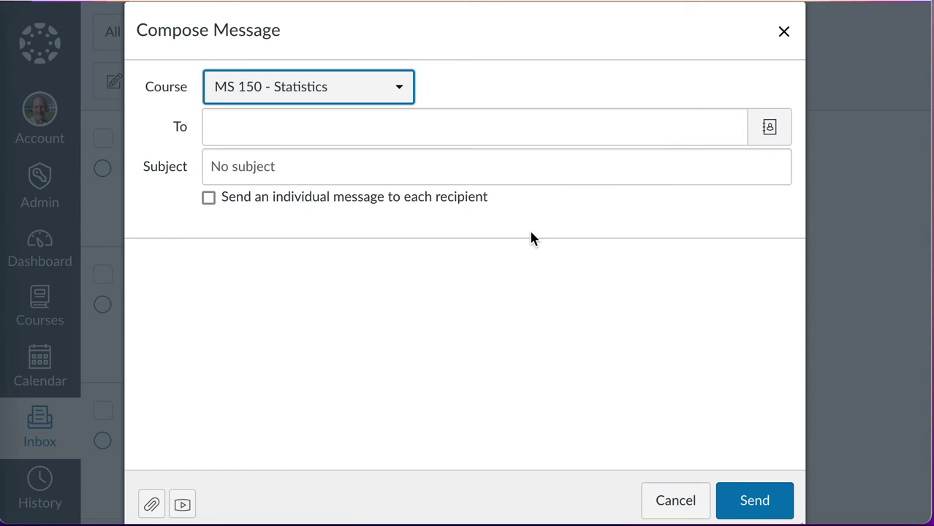
{"action": "left_click", "coordinate": [770, 132]}
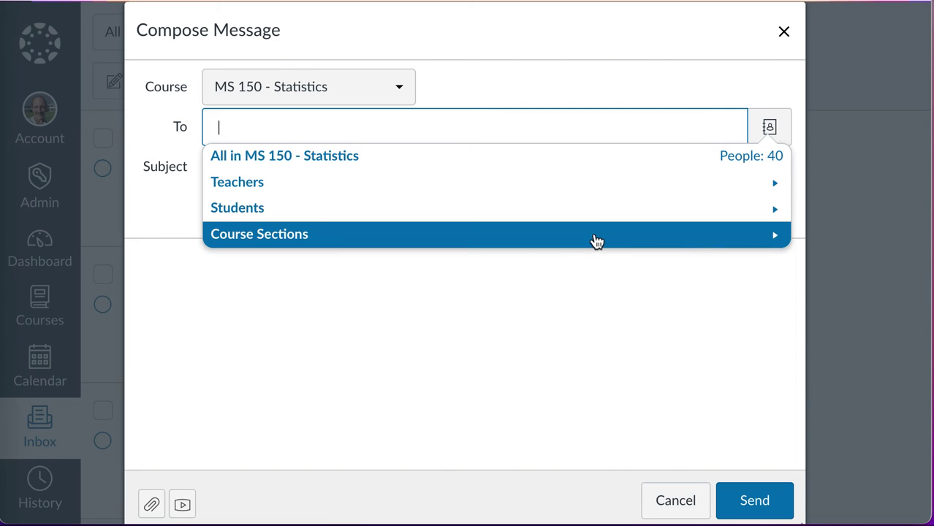
{"action": "left_click", "coordinate": [753, 234]}
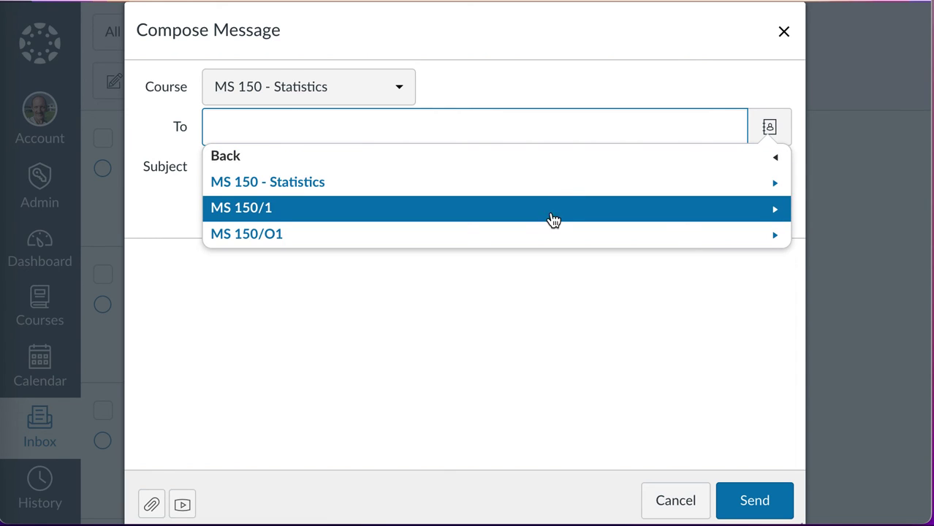
{"action": "left_click", "coordinate": [548, 234]}
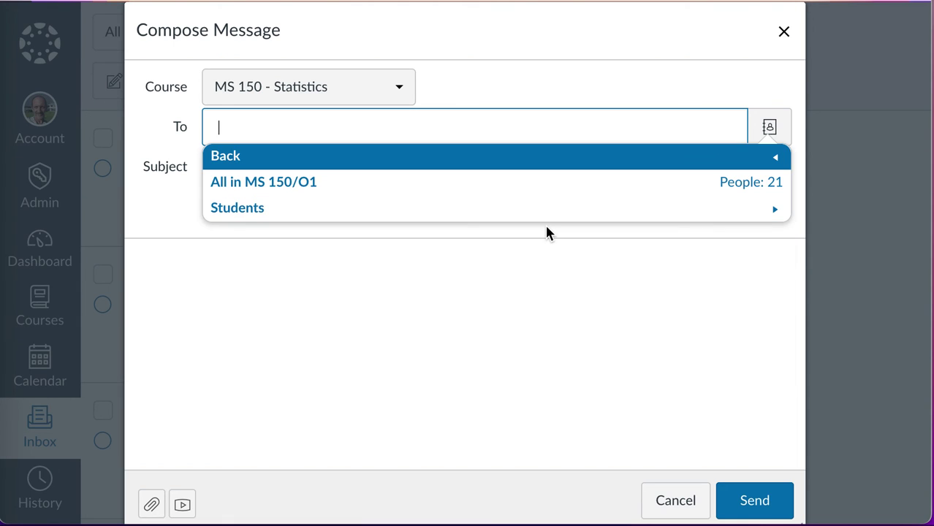
{"action": "left_click", "coordinate": [481, 189]}
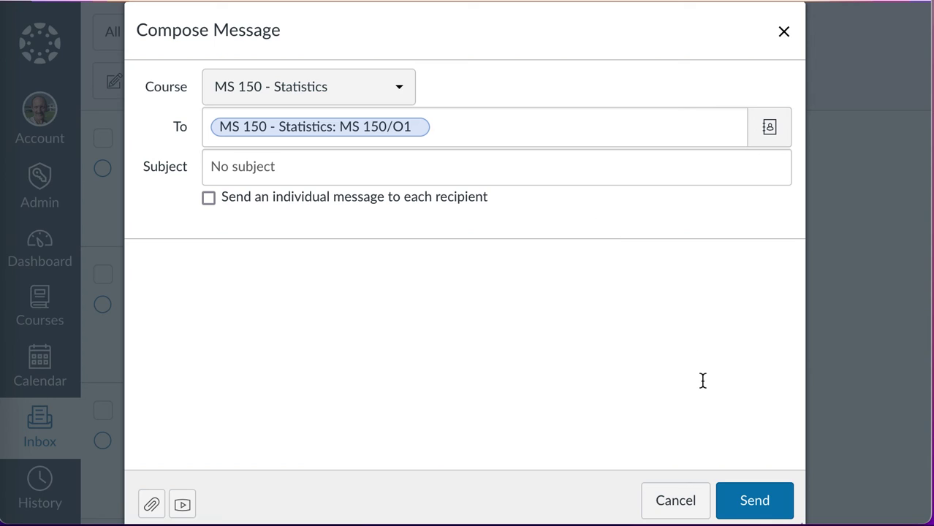
{"action": "left_click", "coordinate": [675, 501]}
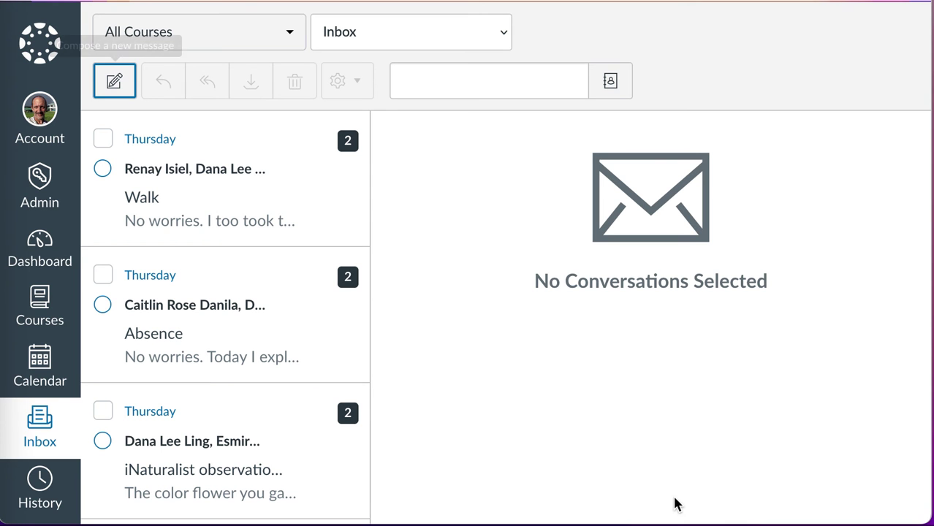
Filter the conversations to Submission Comments and switch the filter back to Inbox
{"action": "left_click", "coordinate": [396, 45]}
{"action": "left_click", "coordinate": [396, 129]}
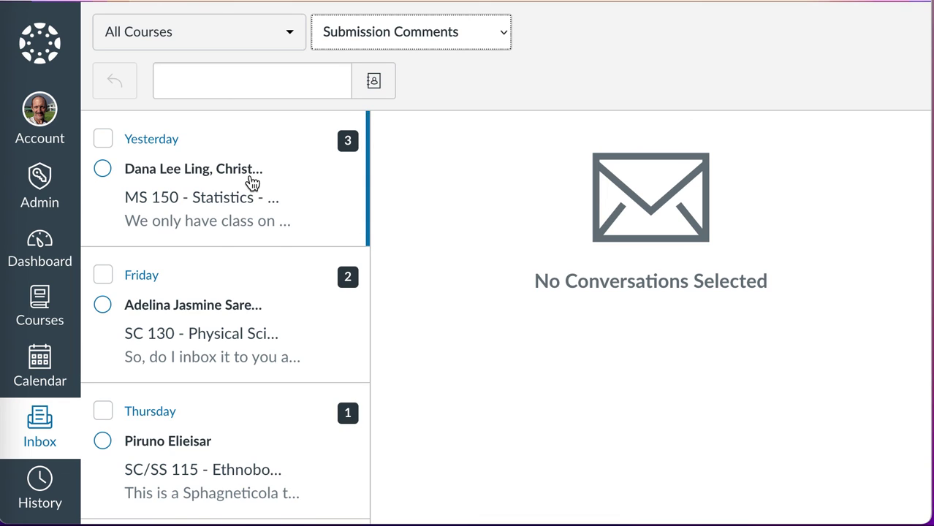
{"action": "left_click", "coordinate": [407, 45]}
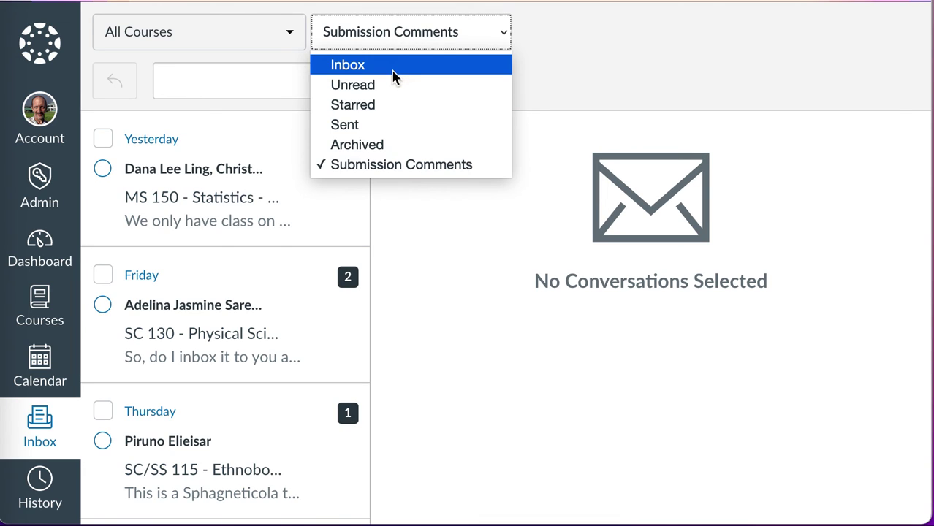
{"action": "left_click", "coordinate": [394, 74]}
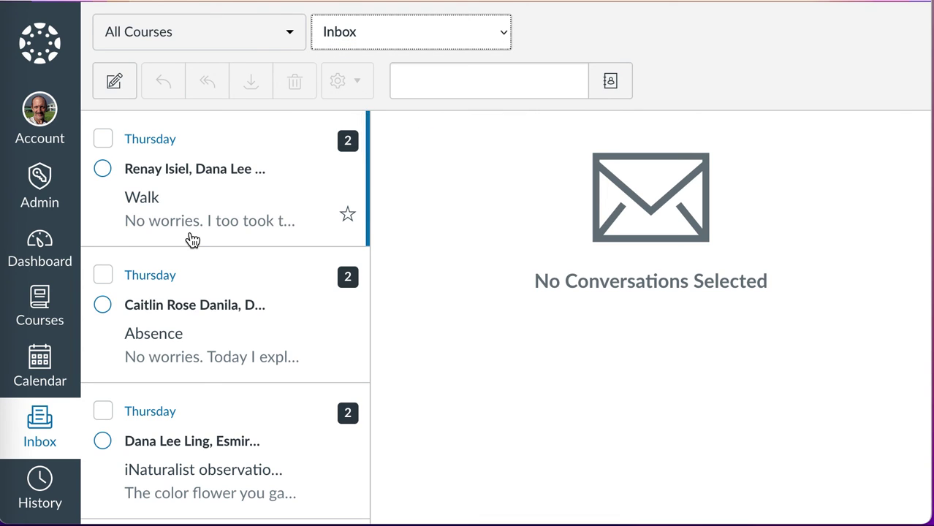
{"action": "scroll", "coordinate": [159, 256], "scroll_direction": "up", "scroll_amount": 1}
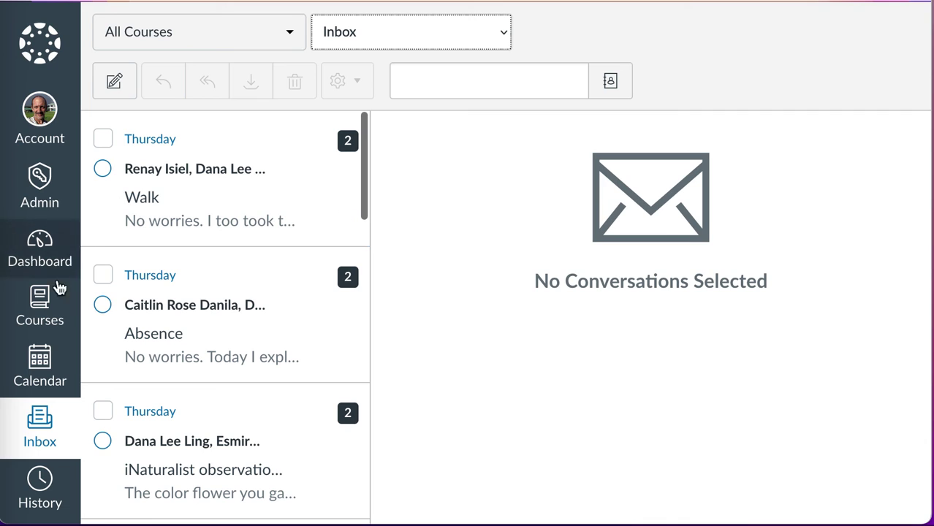
Open the full list of courses and examine the current courses and past enrollments
{"action": "left_click", "coordinate": [42, 311]}
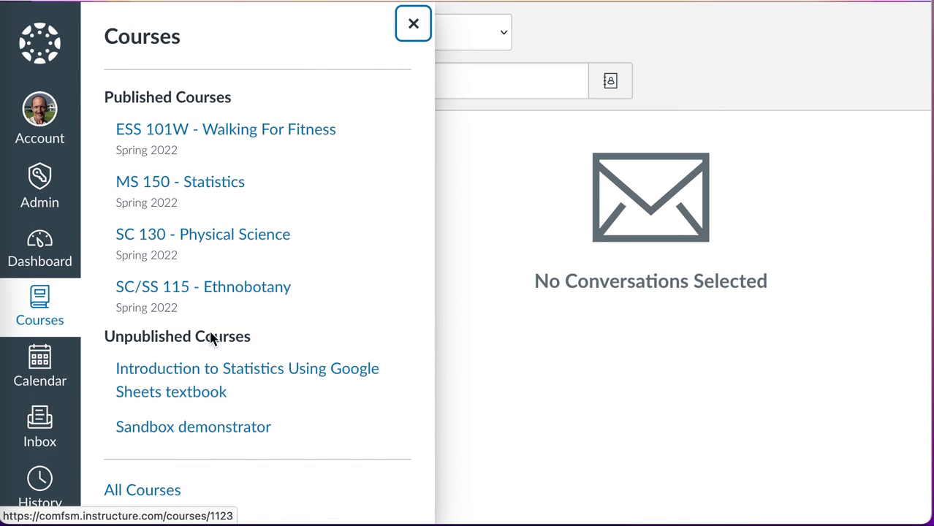
{"action": "scroll", "coordinate": [212, 369], "scroll_direction": "down", "scroll_amount": 2}
{"action": "left_click", "coordinate": [156, 428]}
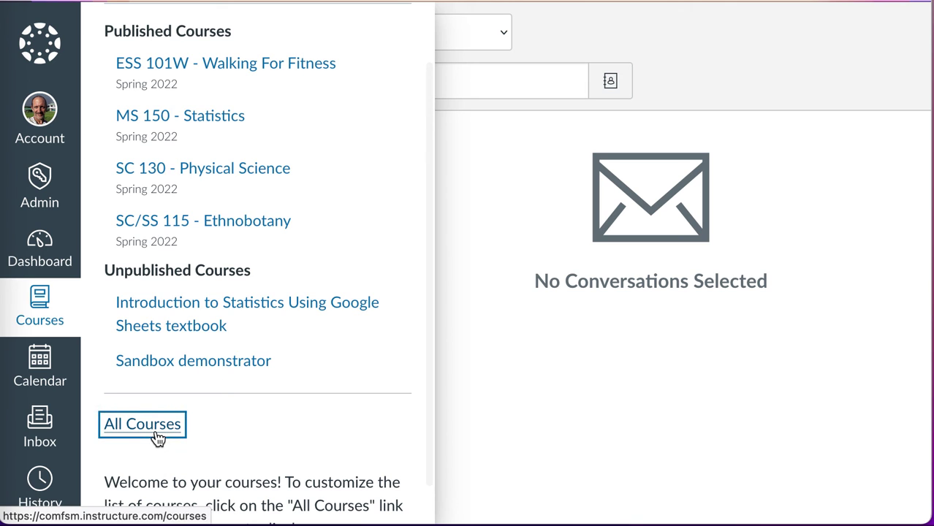
{"action": "scroll", "coordinate": [156, 432], "scroll_direction": "down", "scroll_amount": 10}
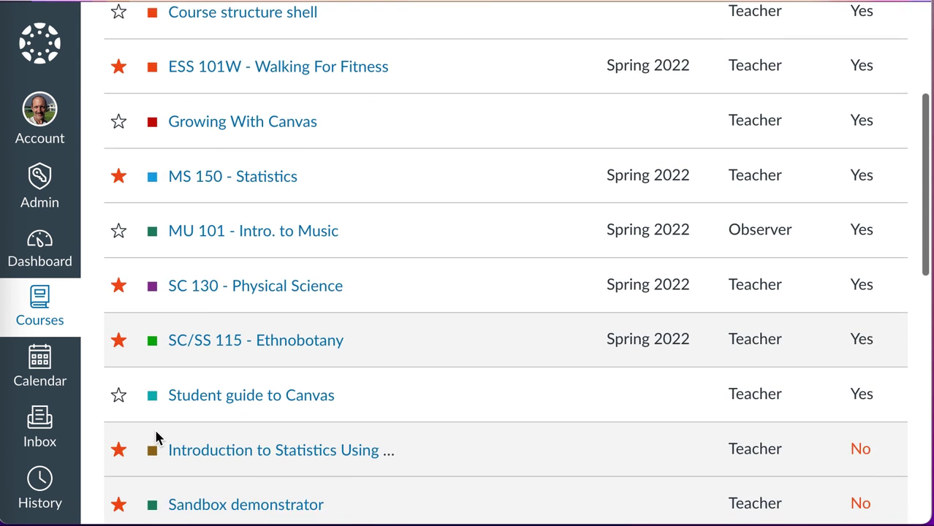
{"action": "scroll", "coordinate": [156, 437], "scroll_direction": "down", "scroll_amount": 3}
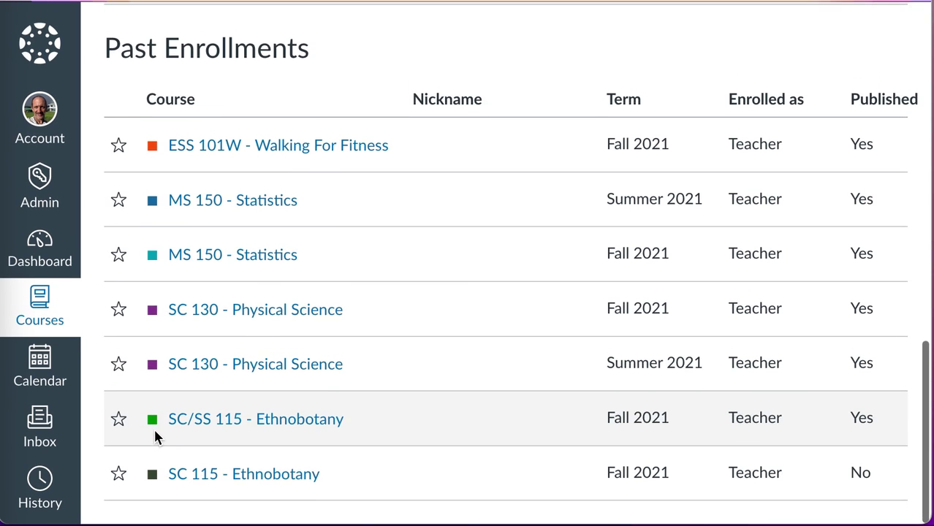
{"action": "scroll", "coordinate": [155, 437], "scroll_direction": "up", "scroll_amount": 10}
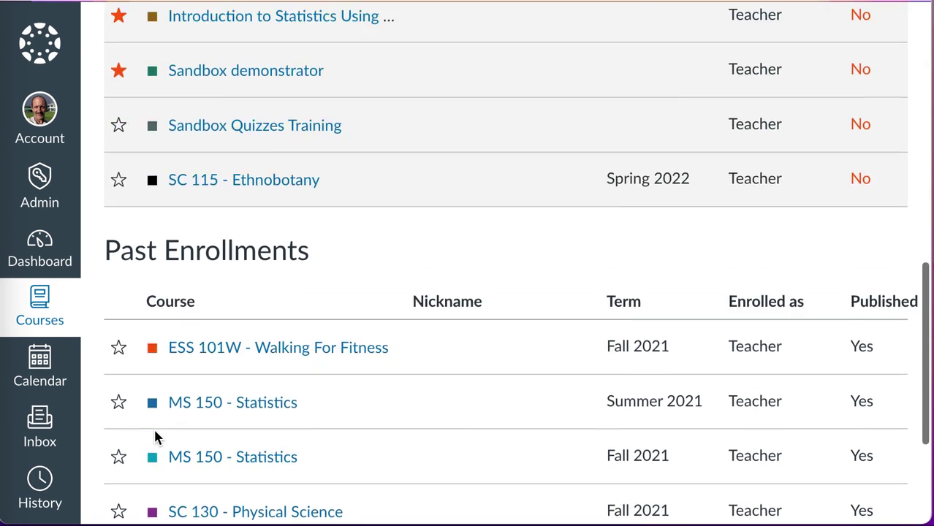
{"action": "scroll", "coordinate": [155, 437], "scroll_direction": "up", "scroll_amount": 2}
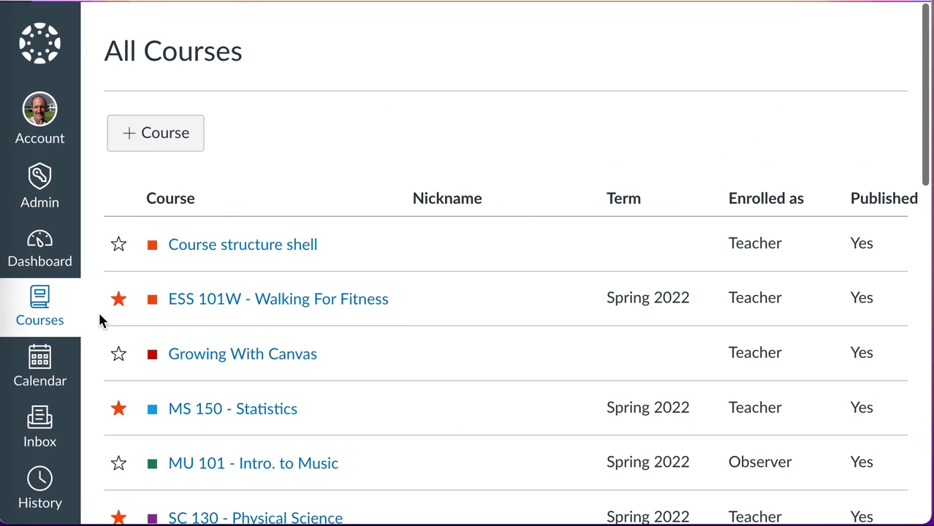
Open the MS 150 - Statistics course home page and return to the Dashboard
{"action": "left_click", "coordinate": [60, 321]}
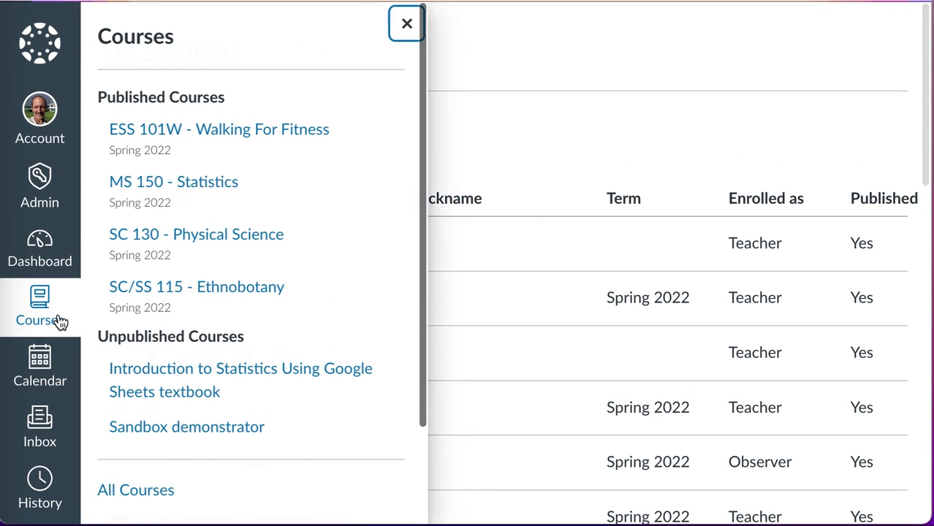
{"action": "left_click", "coordinate": [184, 187]}
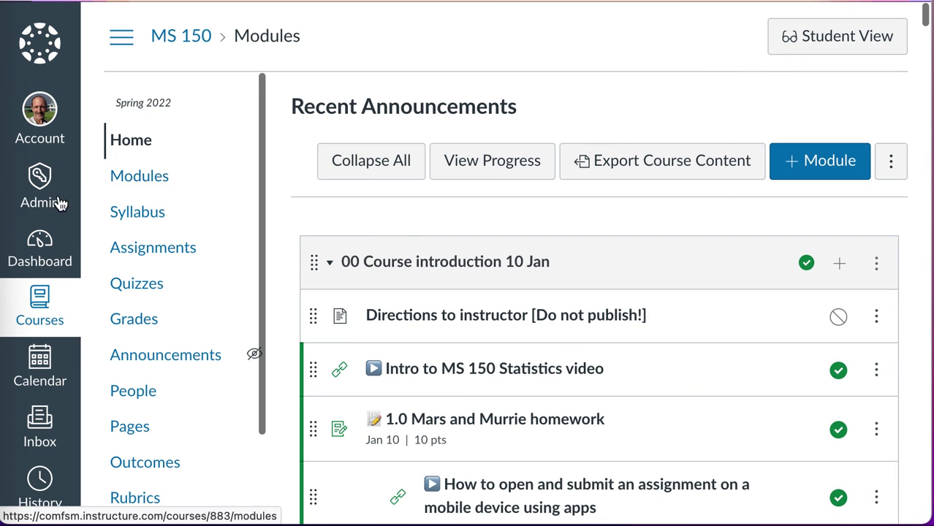
{"action": "left_click", "coordinate": [42, 236]}
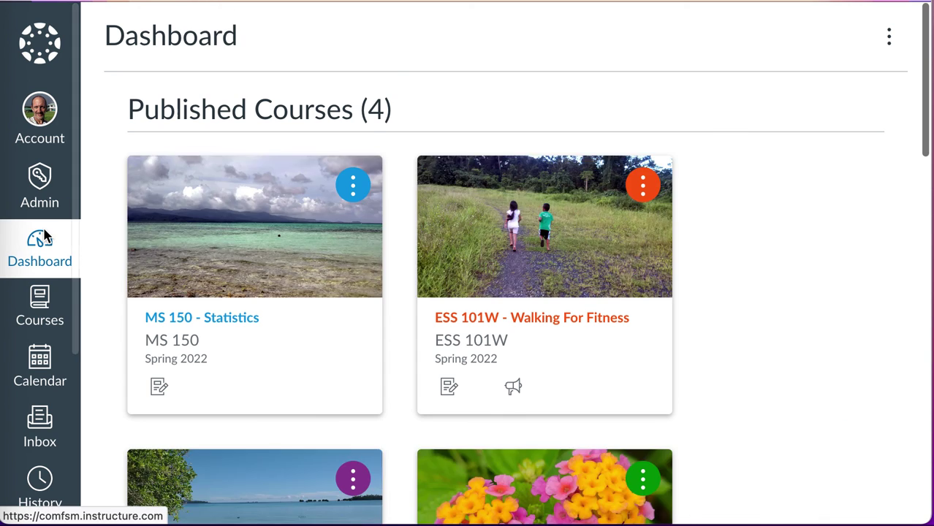